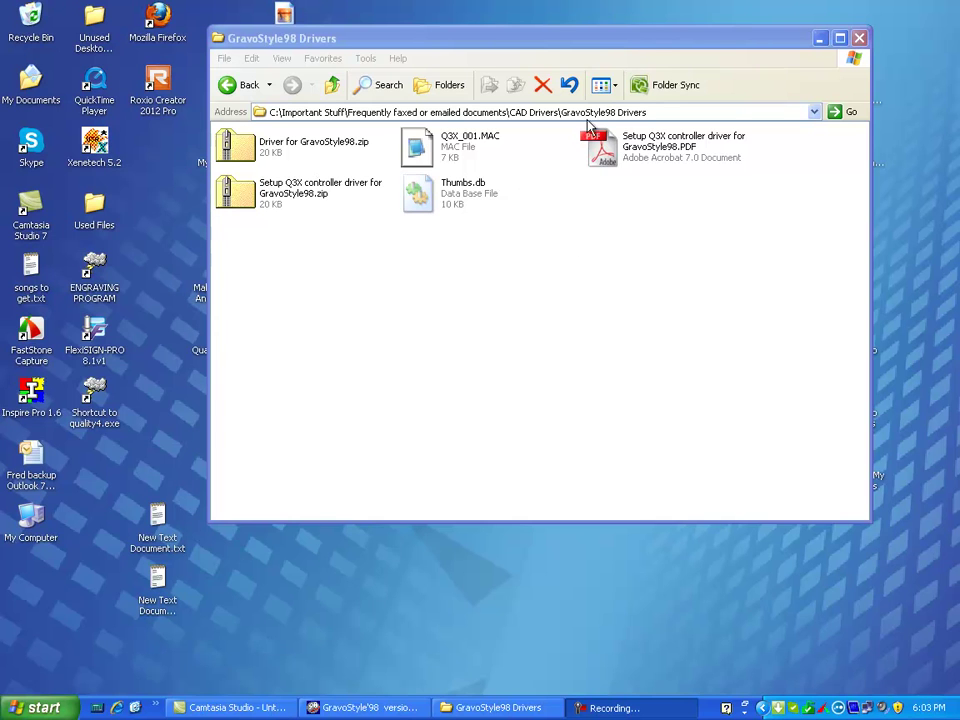
Copy the Q3X_001.MAC driver file from the GravoStyle98 Drivers folder.
click(424, 150)
click(605, 150)
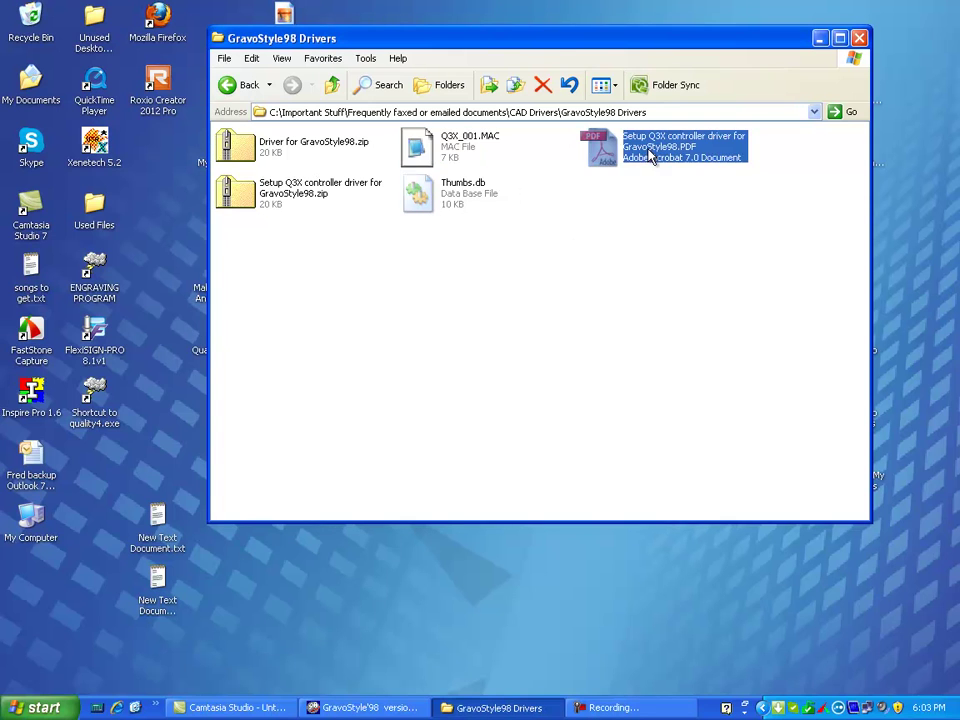
click(487, 150)
click(673, 159)
click(466, 152)
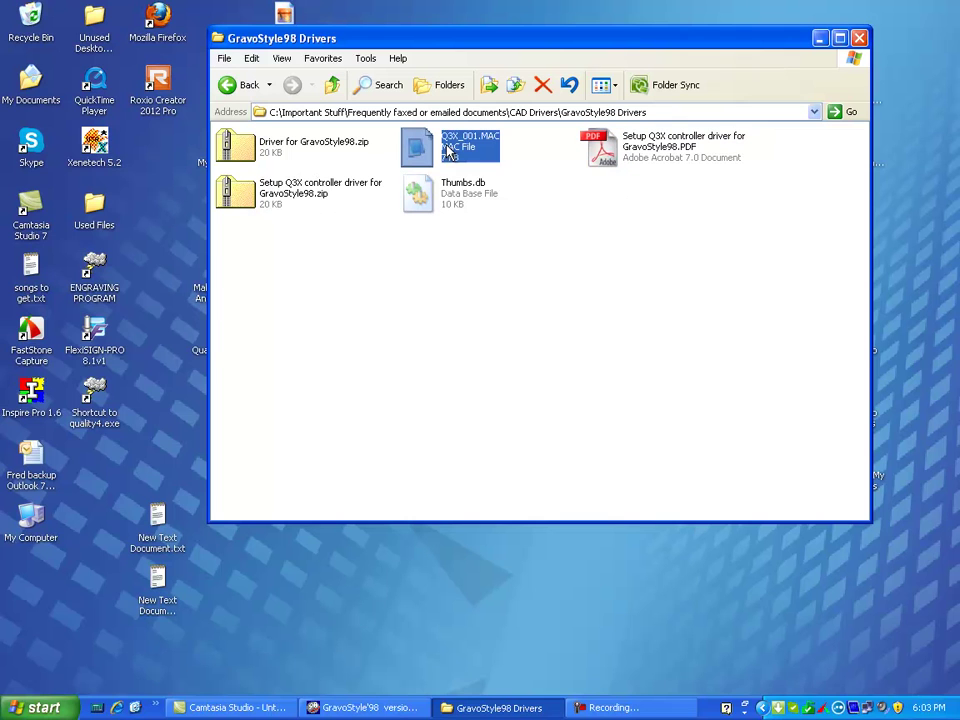
click(256, 62)
click(277, 111)
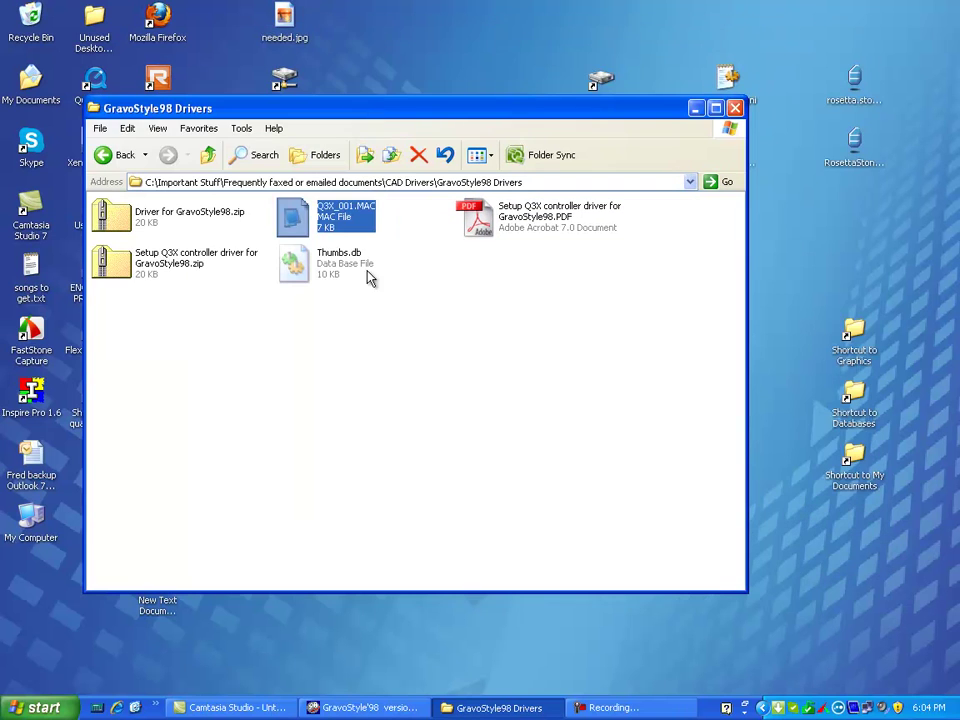
Paste the copied driver file into C:\GravoStyle98\POSTPRO and close that folder window.
double_click(600, 80)
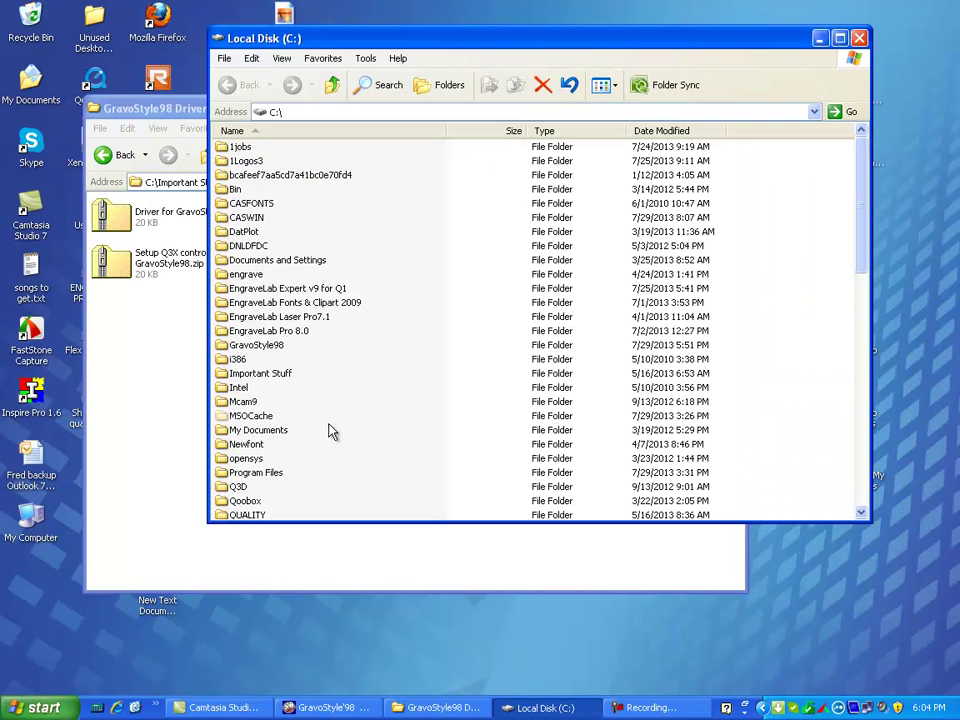
double_click(252, 345)
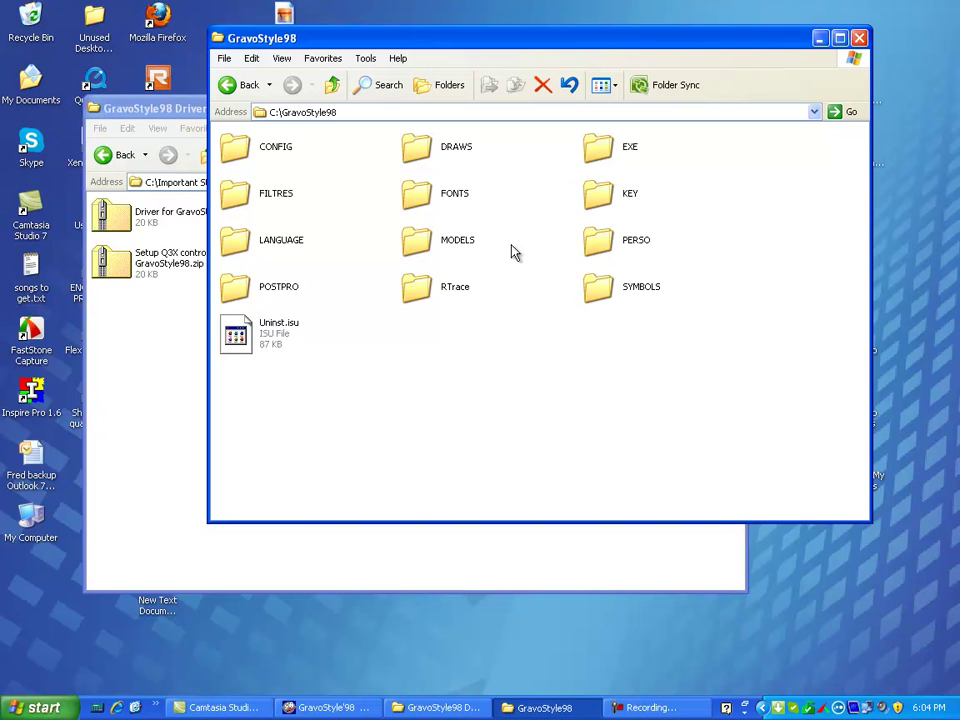
double_click(240, 287)
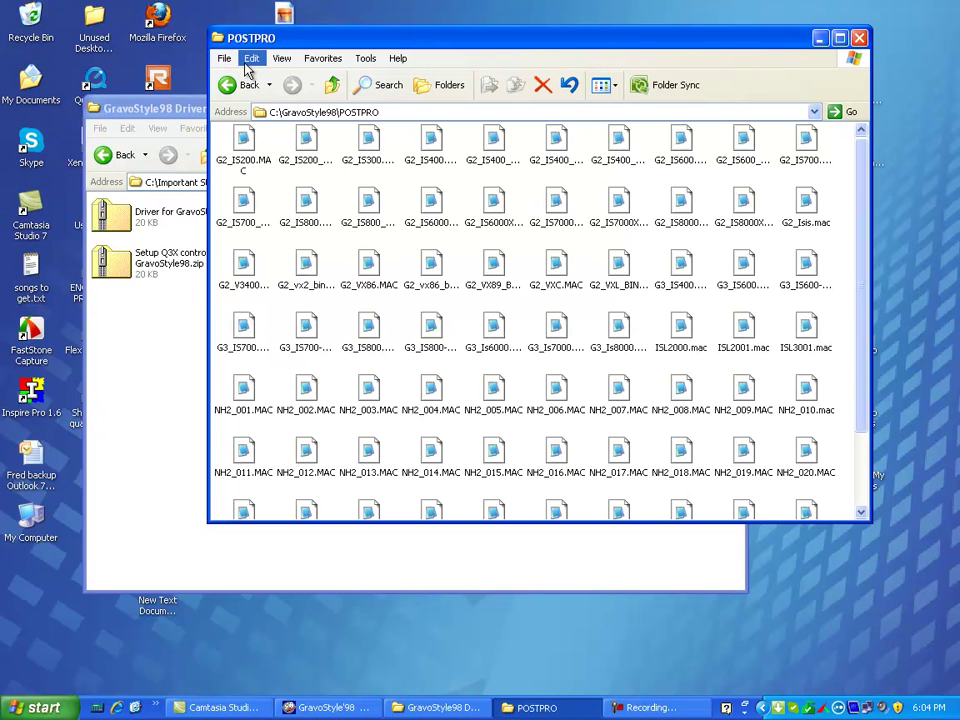
click(251, 58)
click(290, 127)
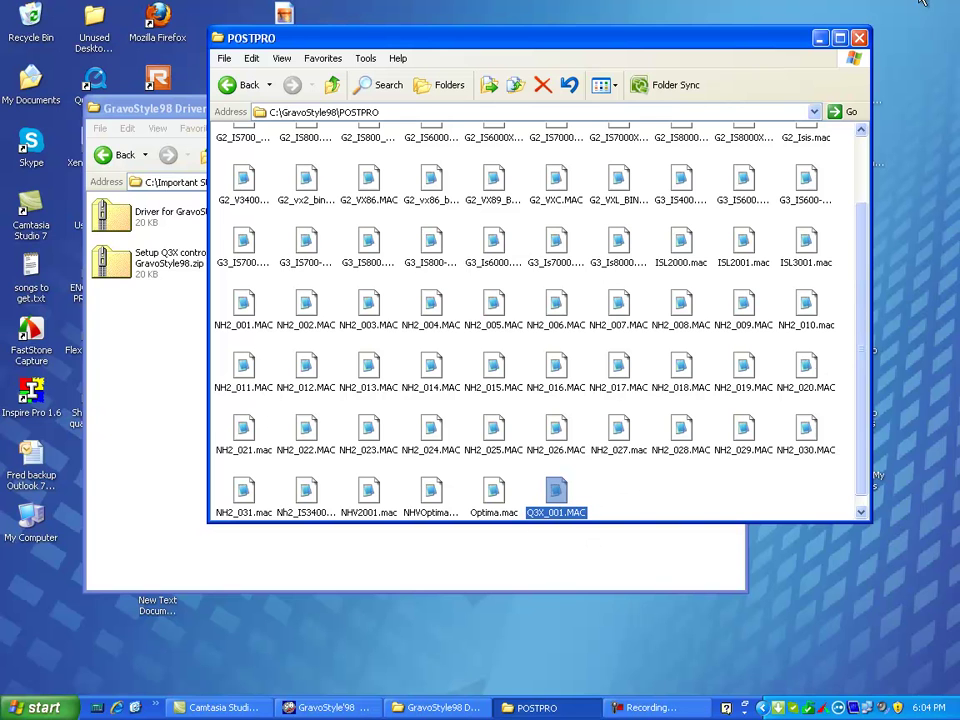
click(859, 38)
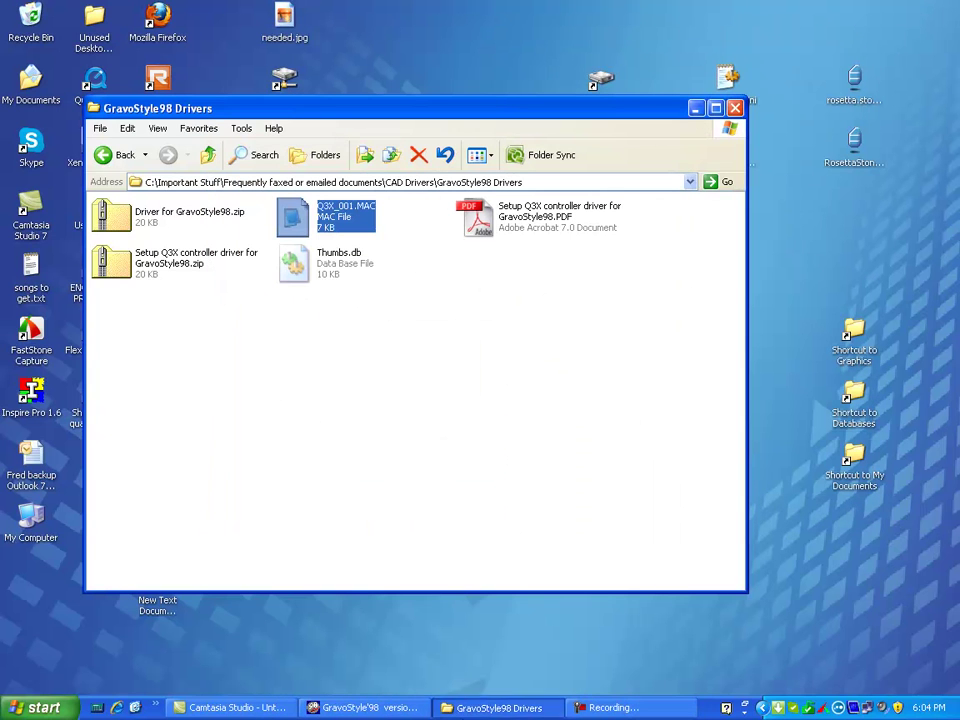
Switch to GravoStyle'98 and add the Q3X controller from all kinds of machines, outputting through the Windows spooler to Generic / Text Only.
click(350, 707)
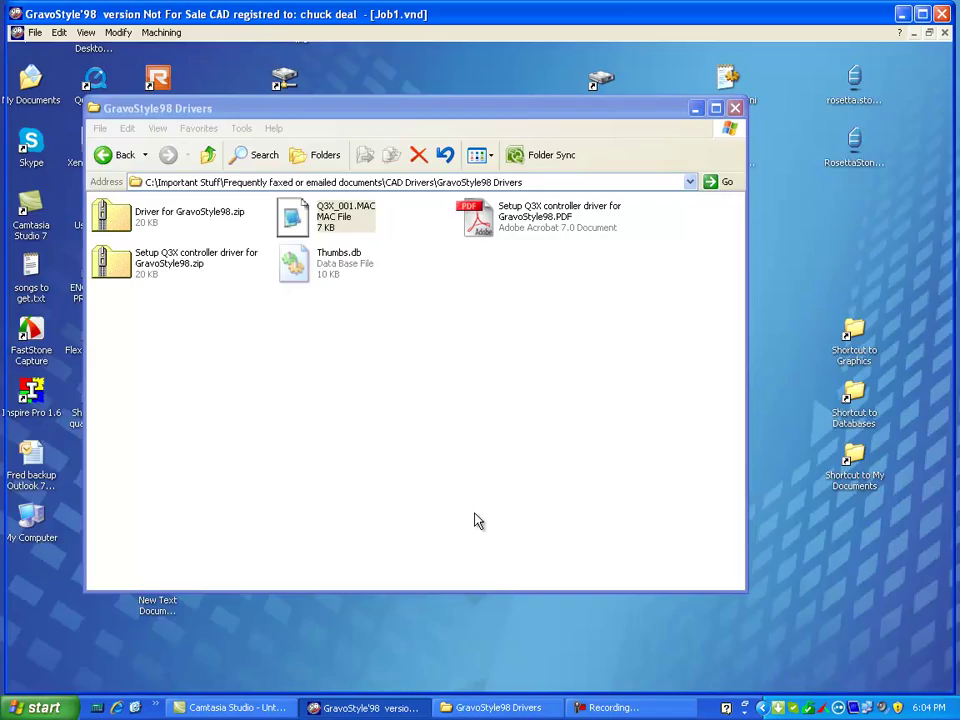
click(163, 33)
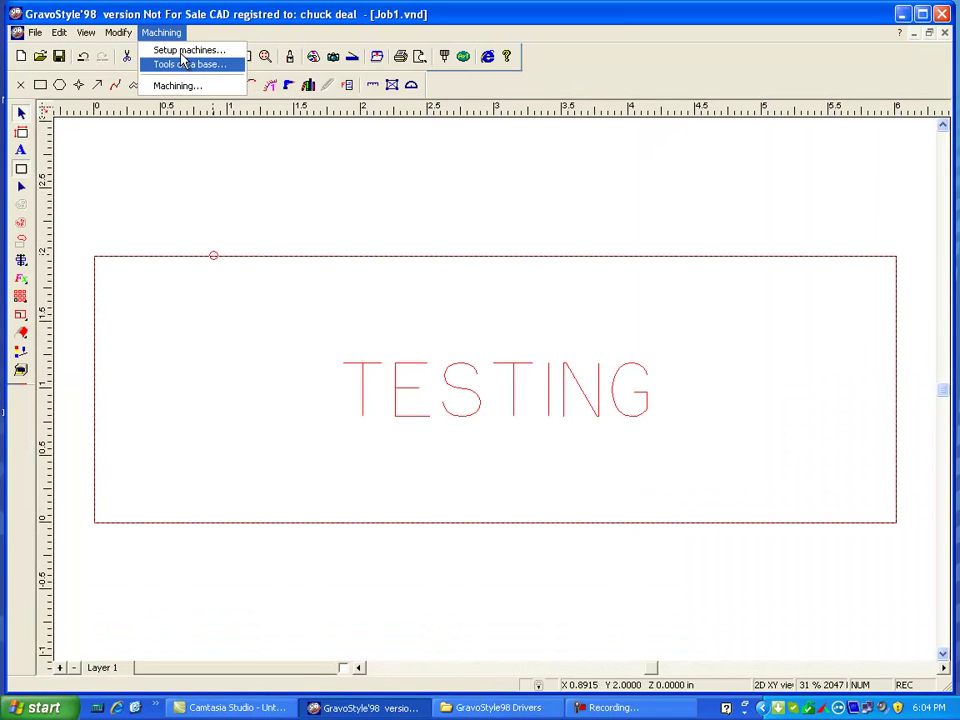
click(175, 50)
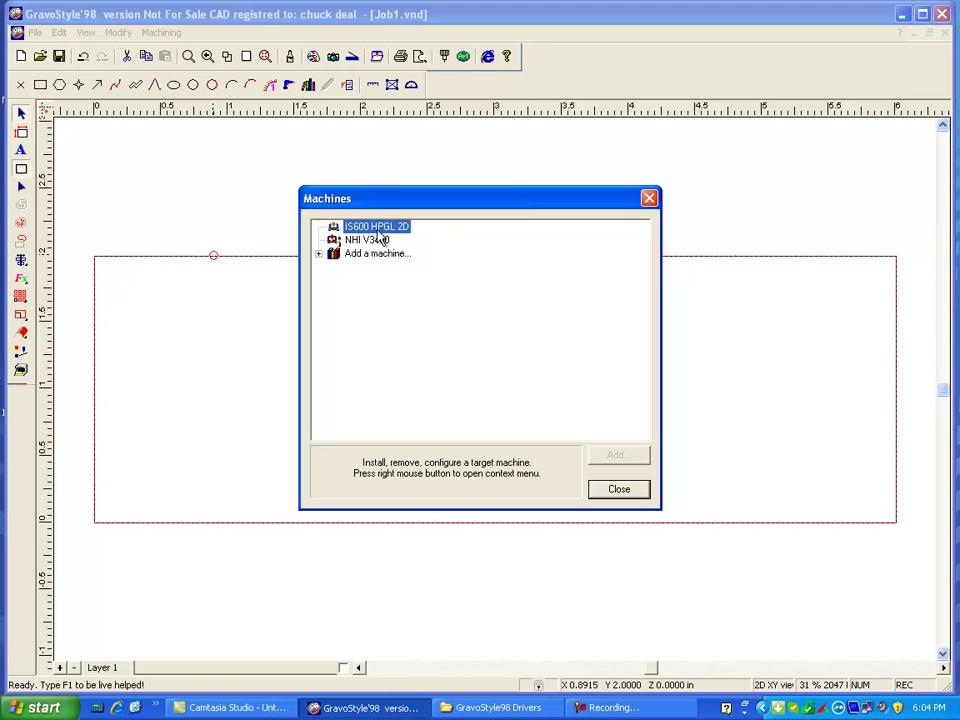
click(318, 254)
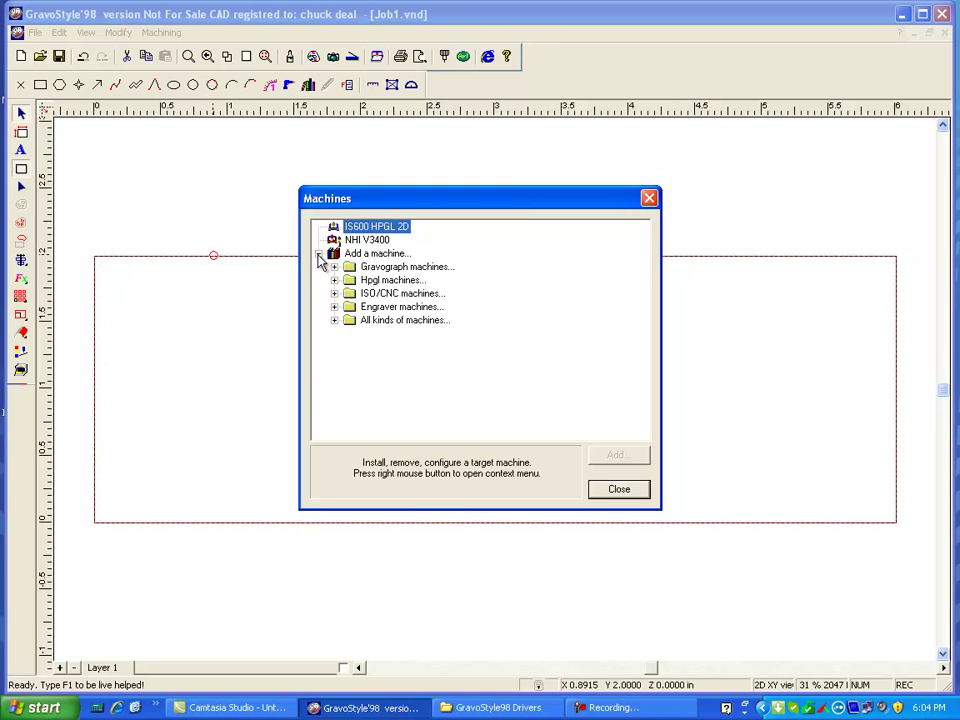
click(335, 320)
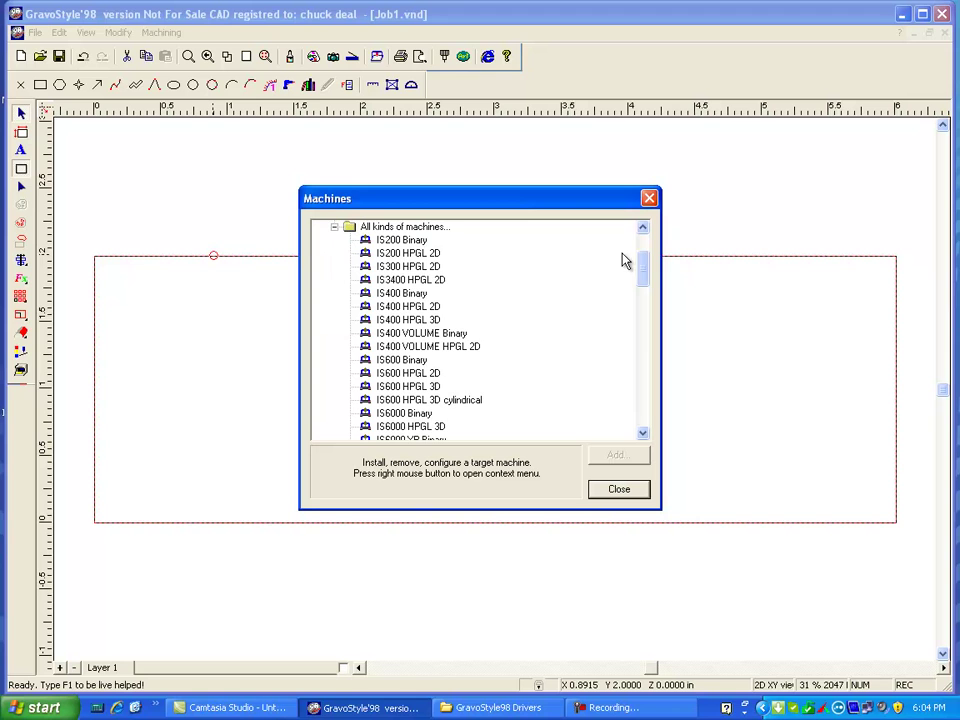
drag(643, 265, 645, 397)
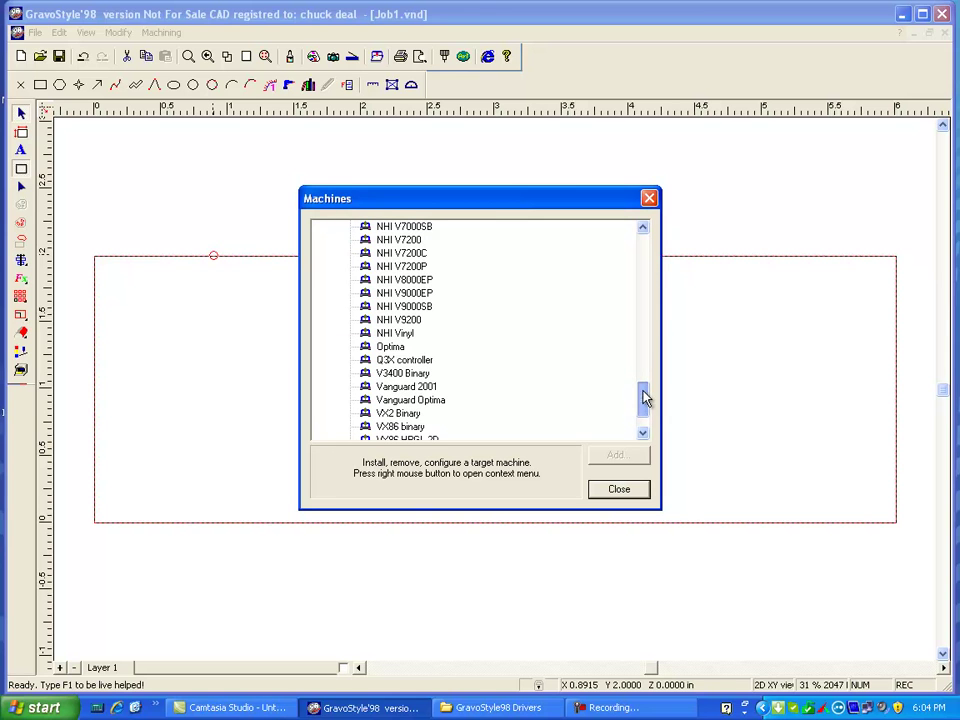
click(404, 359)
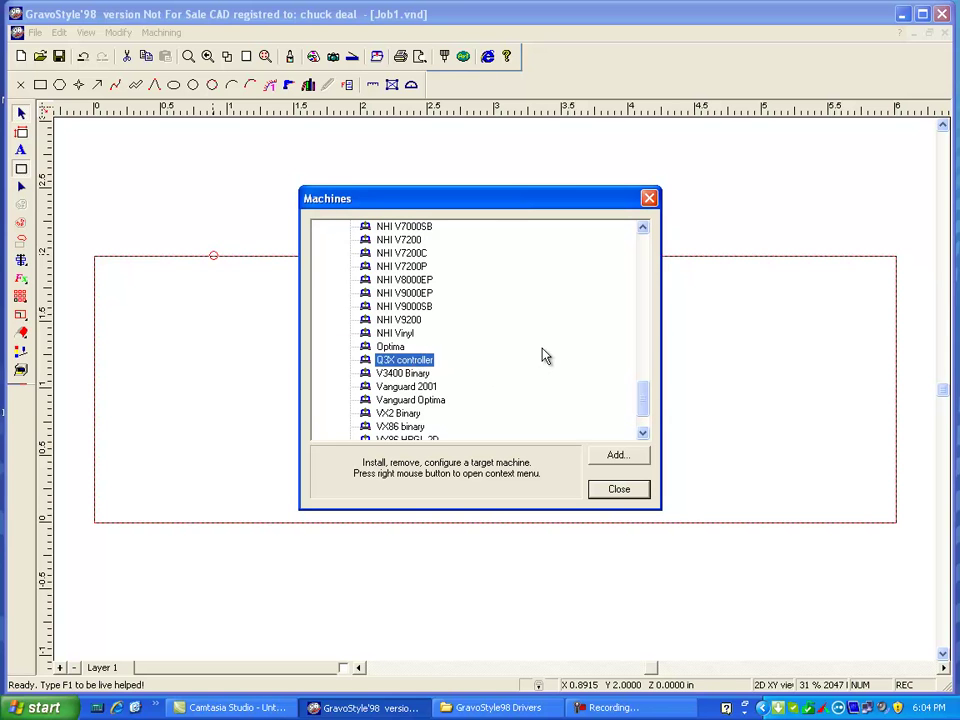
click(620, 458)
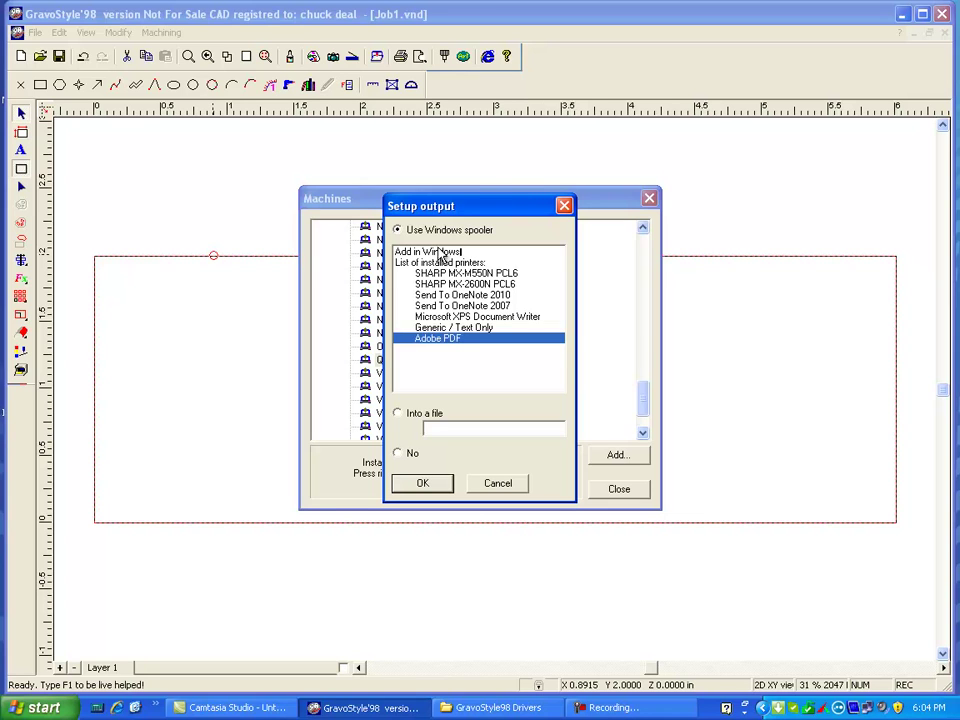
click(450, 328)
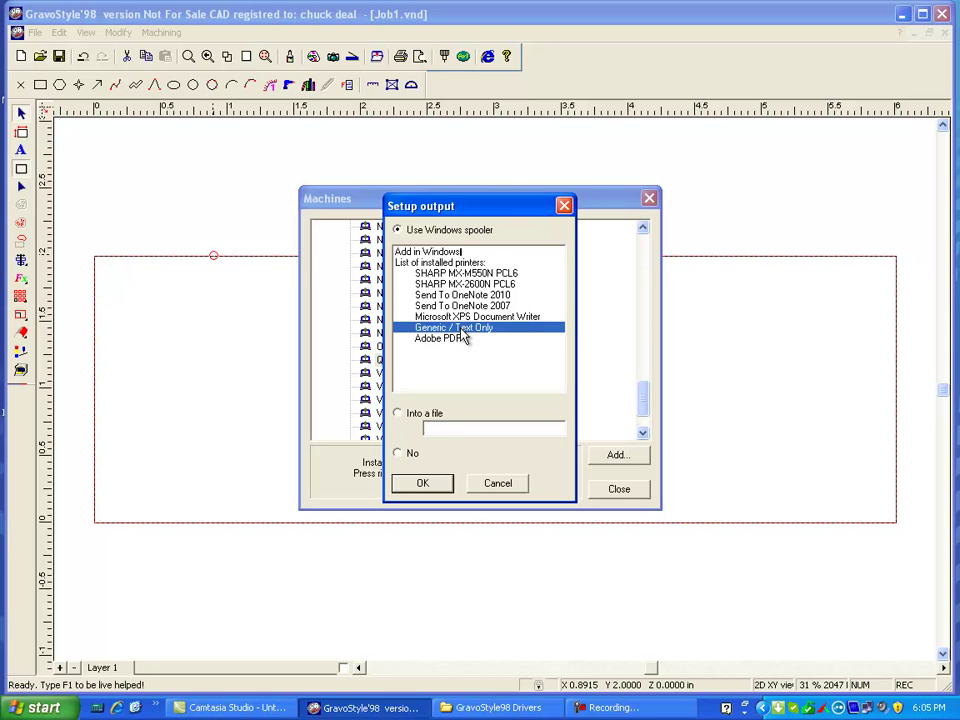
click(432, 486)
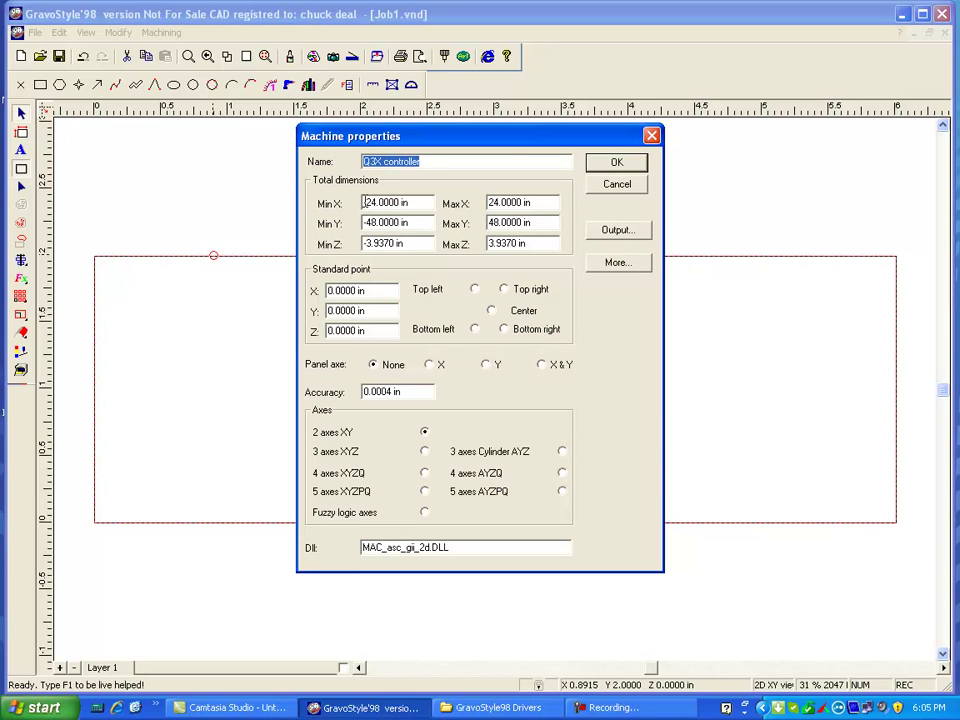
Set the Q3X controller's total dimensions to X -12 to 12 in and Y -20 to 20 in, and finish the machine setup.
drag(366, 201, 369, 202)
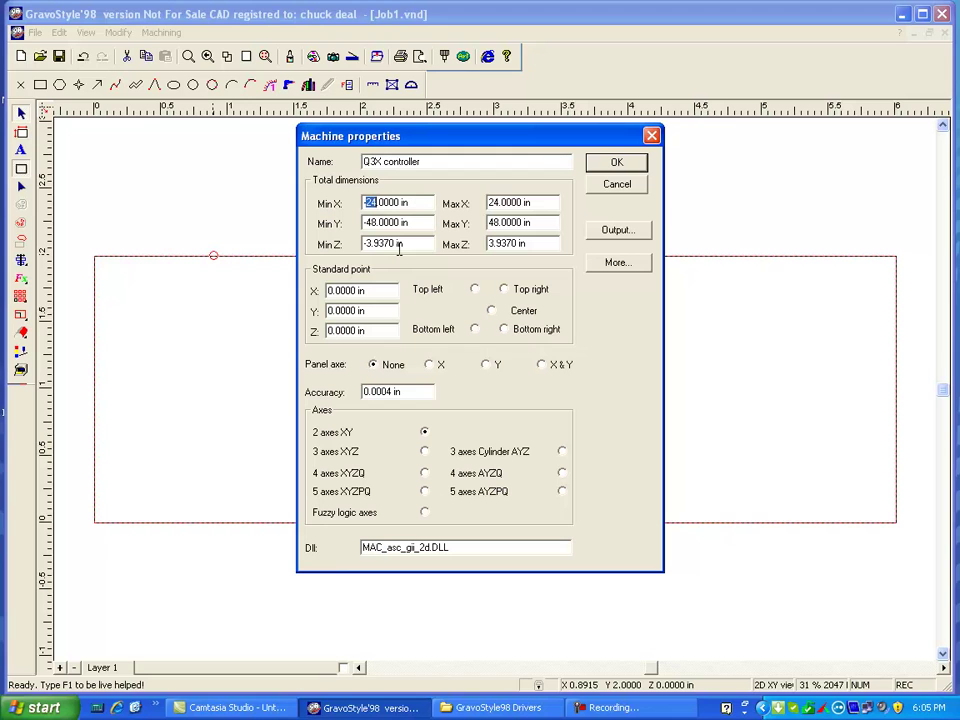
text(-12)
text(12)
text(0)
double_click(494, 222)
text(20)
key(Tab)
click(617, 163)
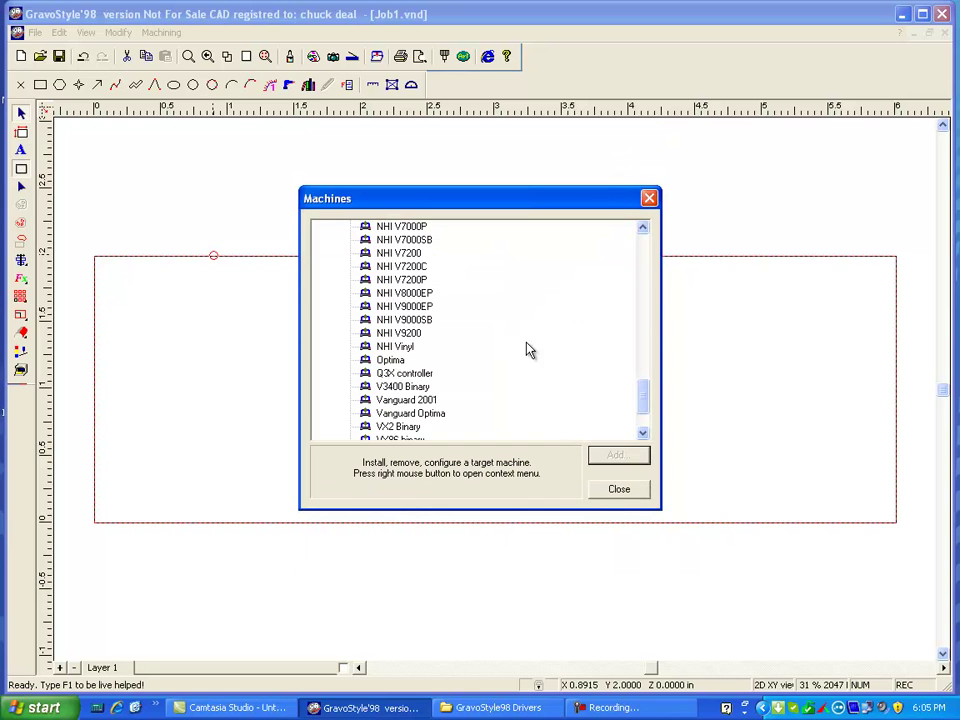
click(621, 490)
click(447, 379)
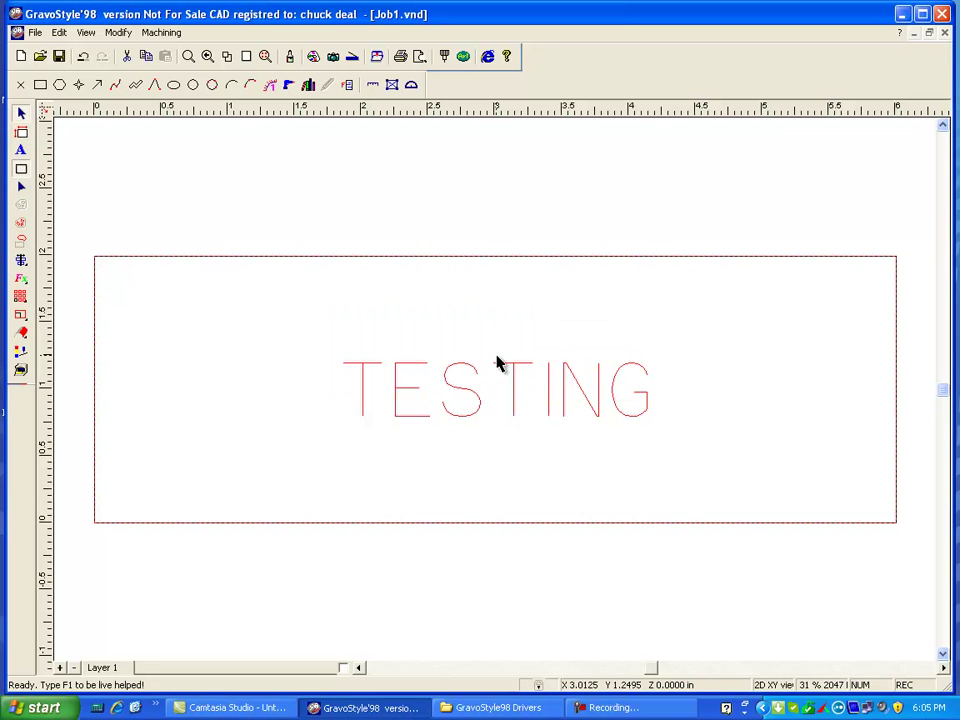
Review the installed Q3X controller's properties in the machine setup, including its total dimensions.
click(155, 35)
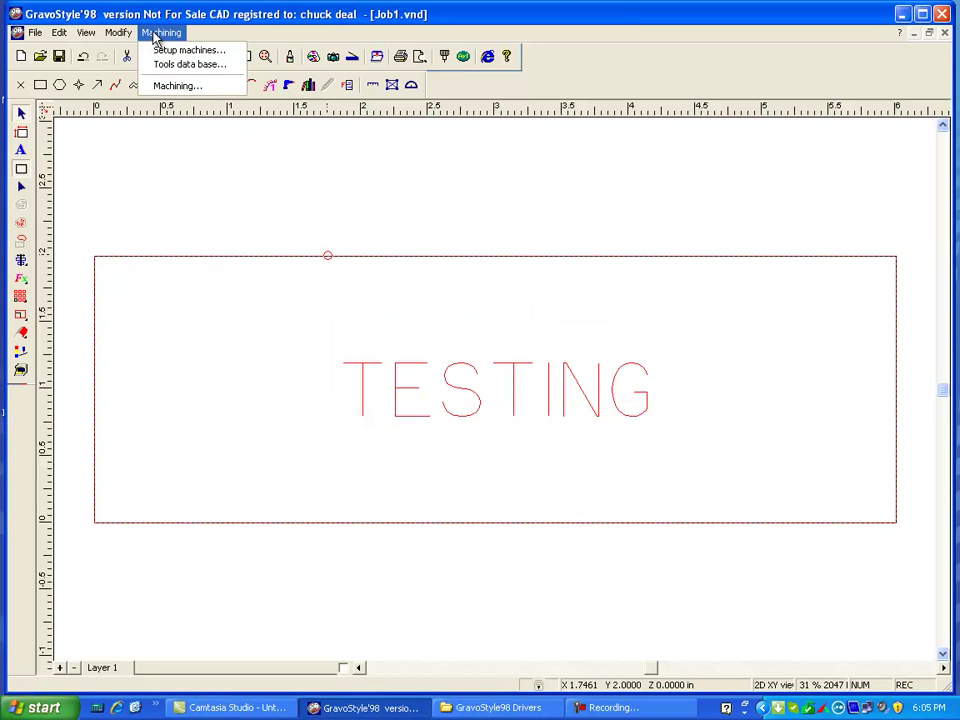
click(185, 50)
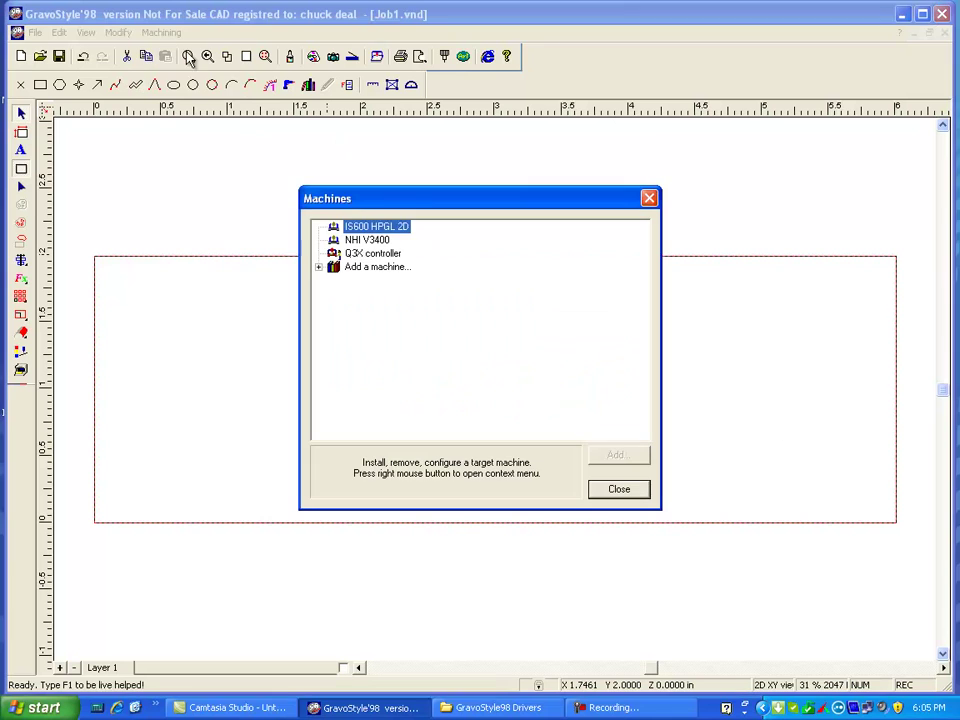
click(372, 254)
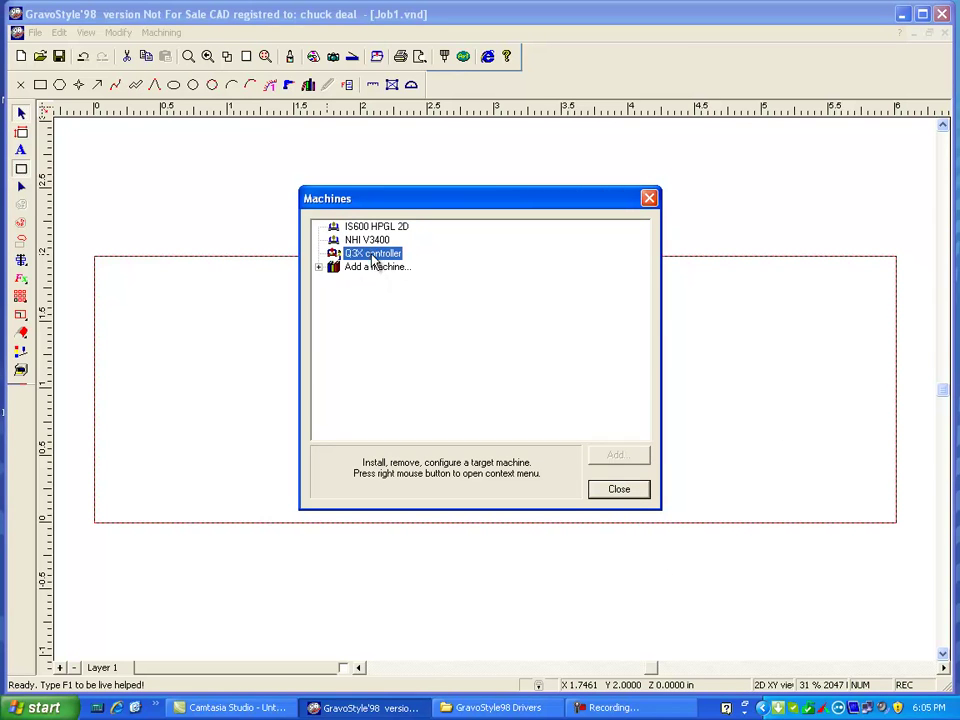
right_click(380, 258)
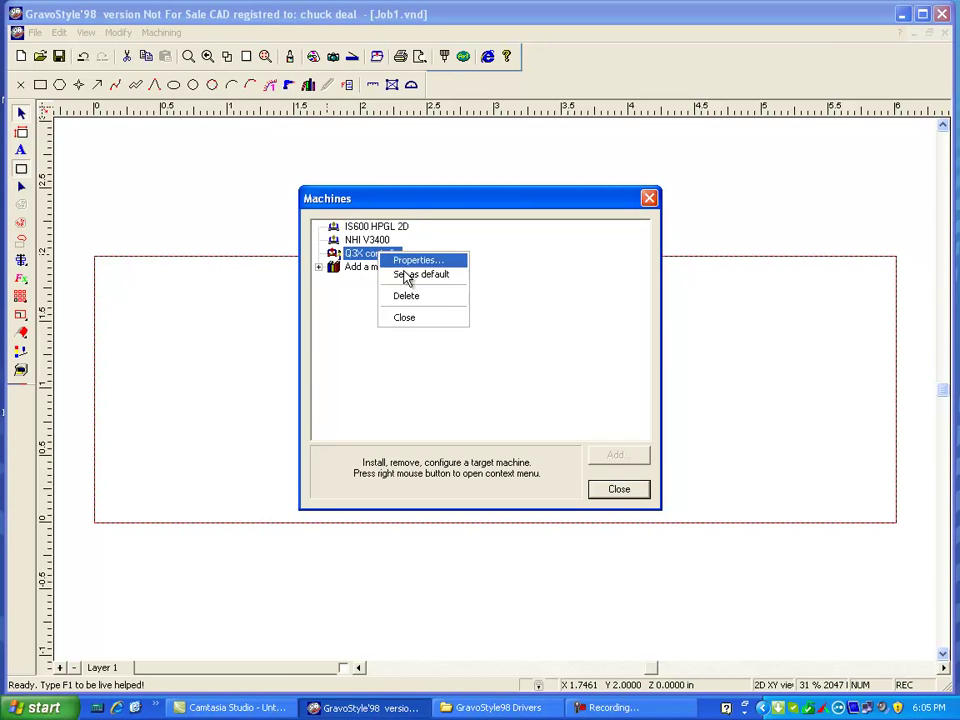
click(425, 260)
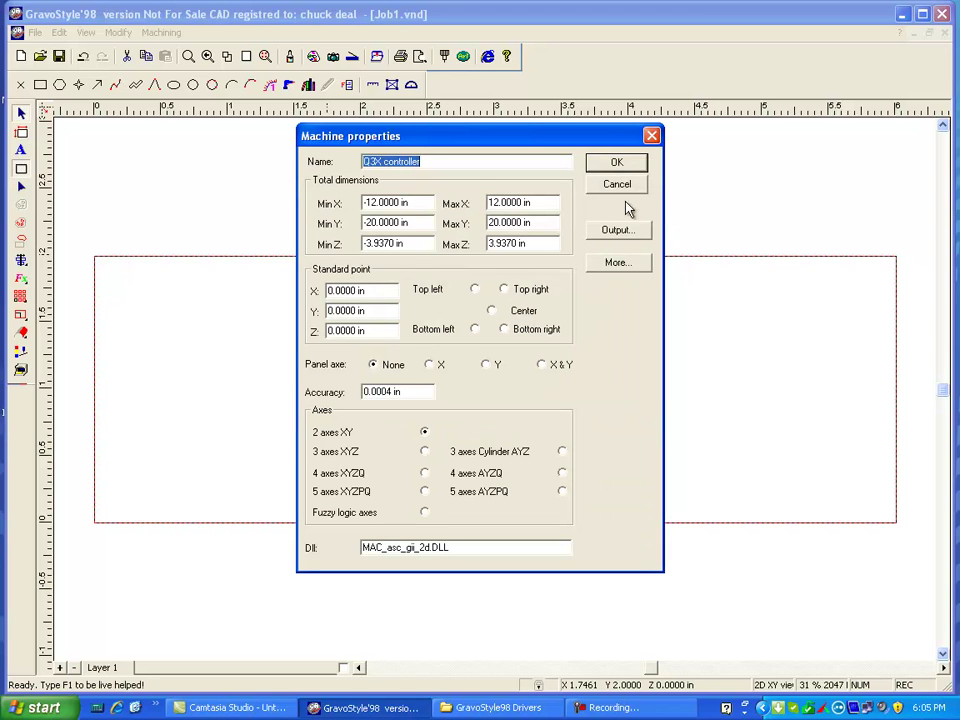
key(Return)
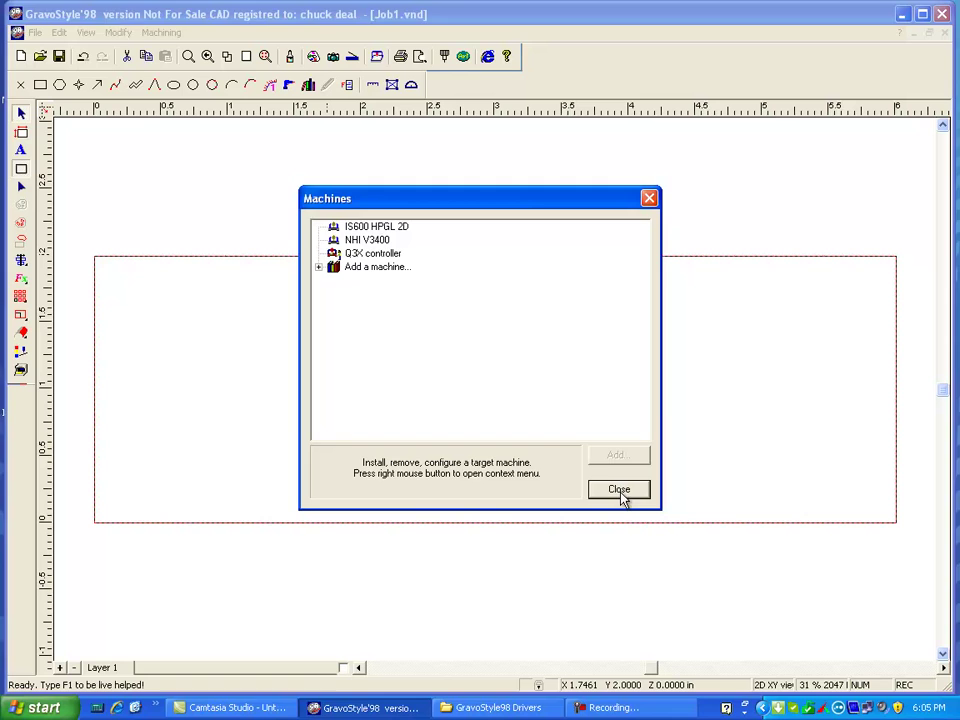
key(Escape)
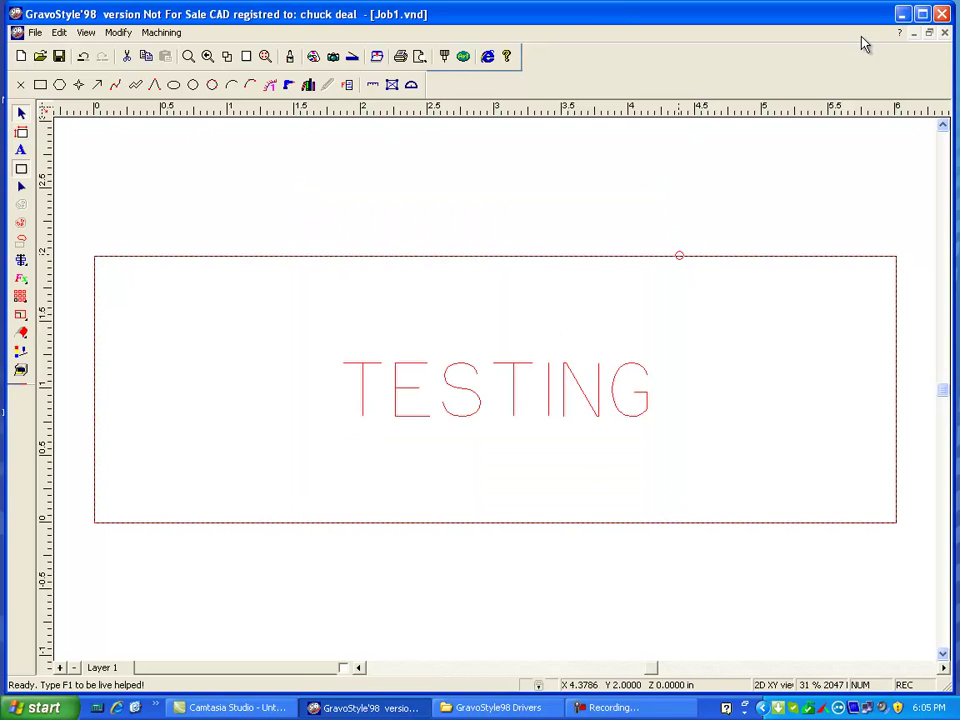
Replace the word TESTING in the plate's text object with 123.
click(500, 340)
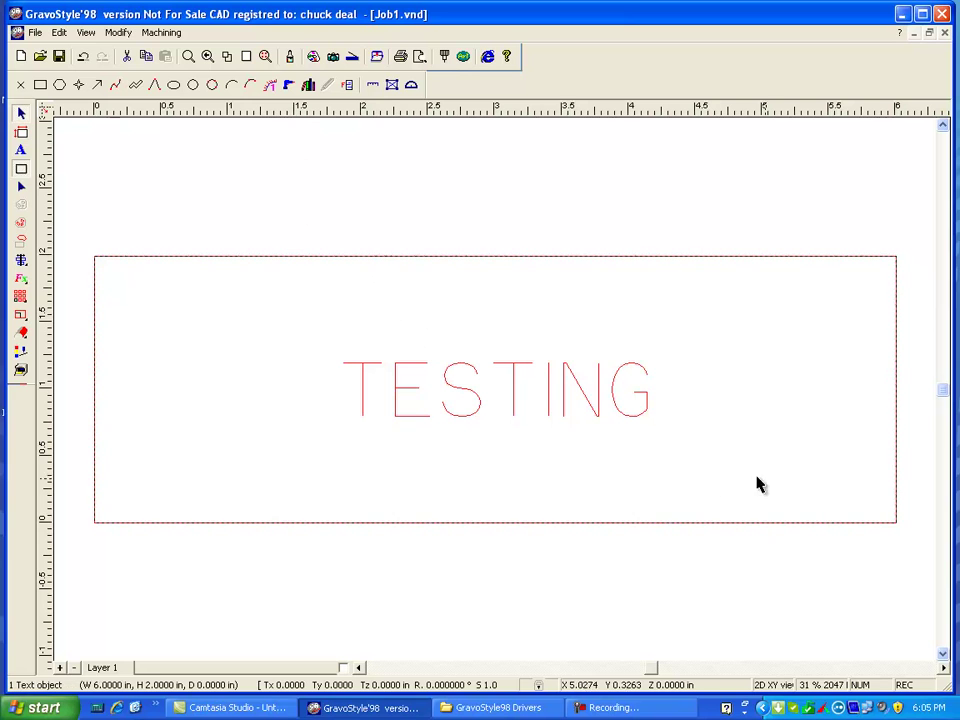
double_click(475, 401)
click(276, 381)
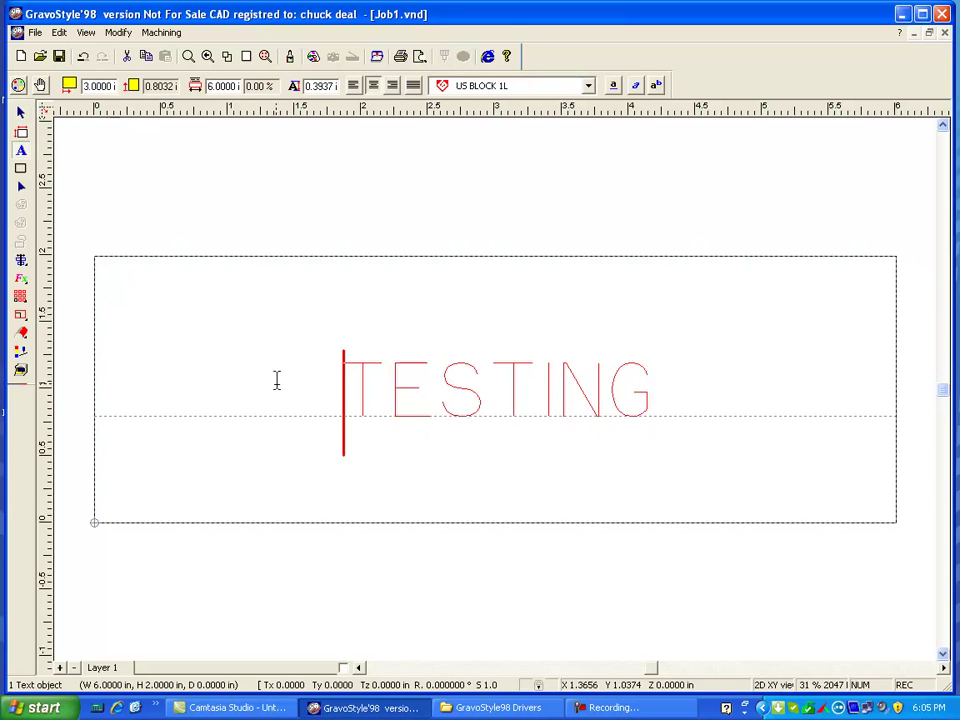
key(Delete)
key(Delete)
key(Delete)
key(Delete)
key(Delete)
key(Delete)
key(Delete)
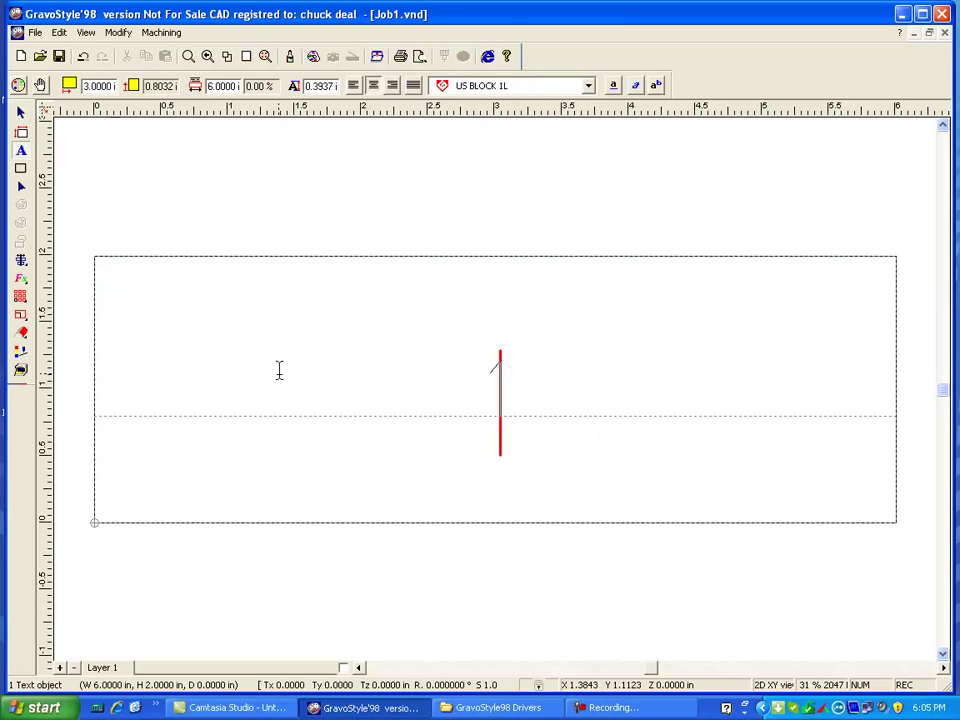
text(123)
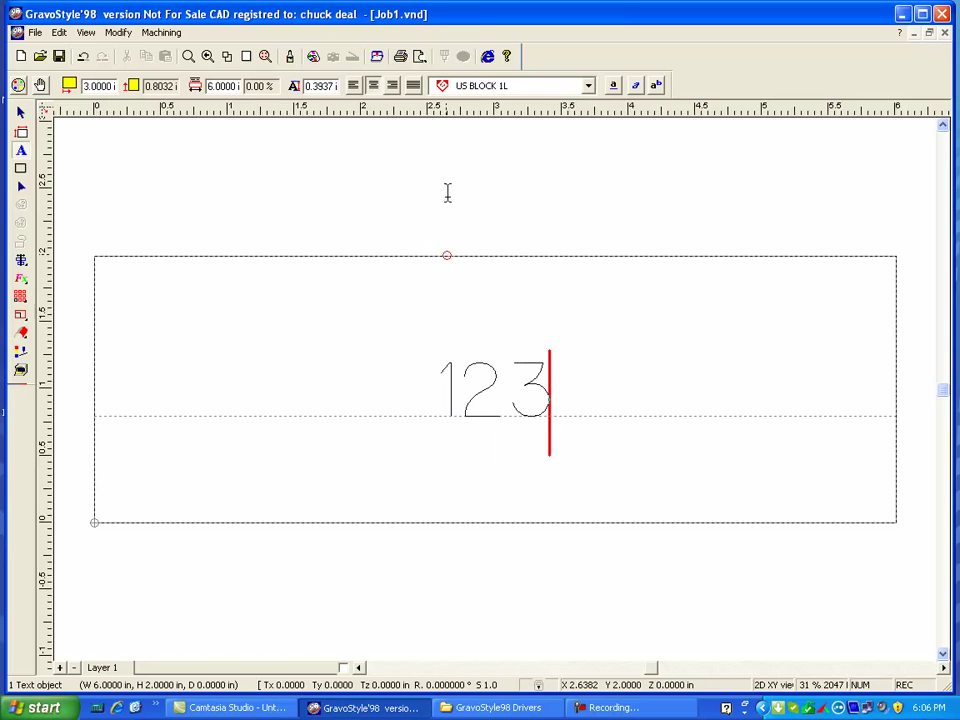
Replace the plate's 123 text with 111.
key(Home)
click(549, 390)
key(shift+Left)
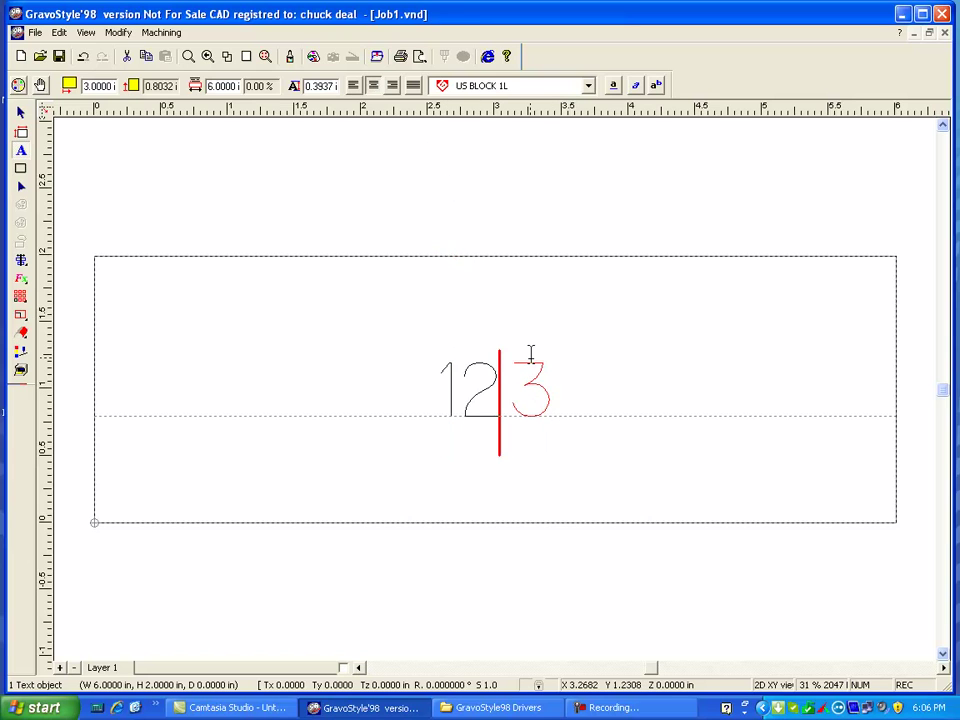
key(Delete)
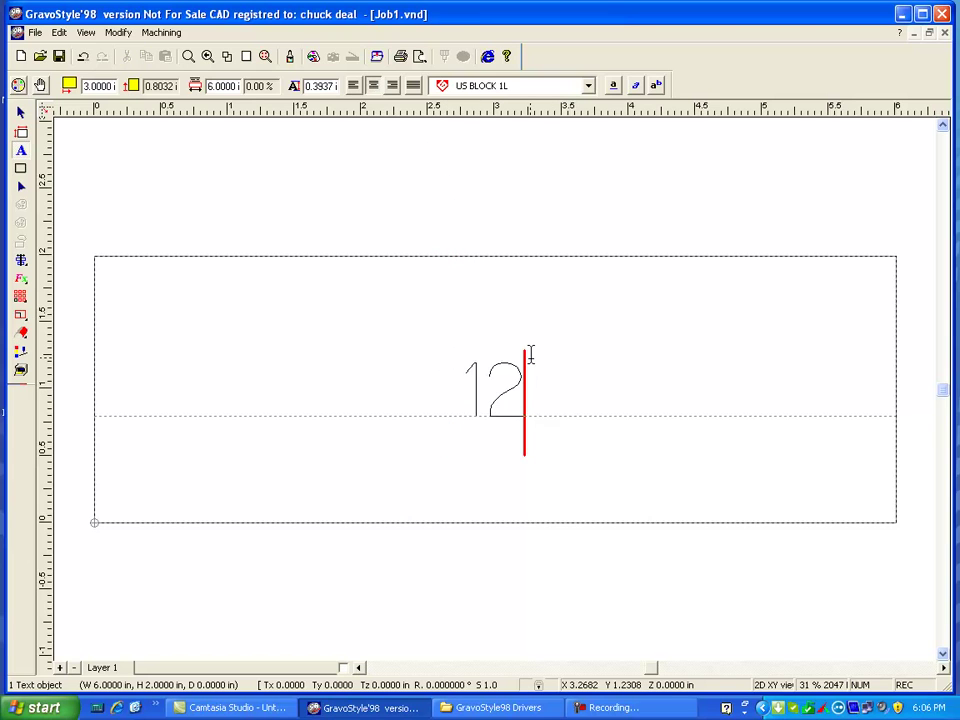
key(BackSpace)
key(BackSpace)
text(111)
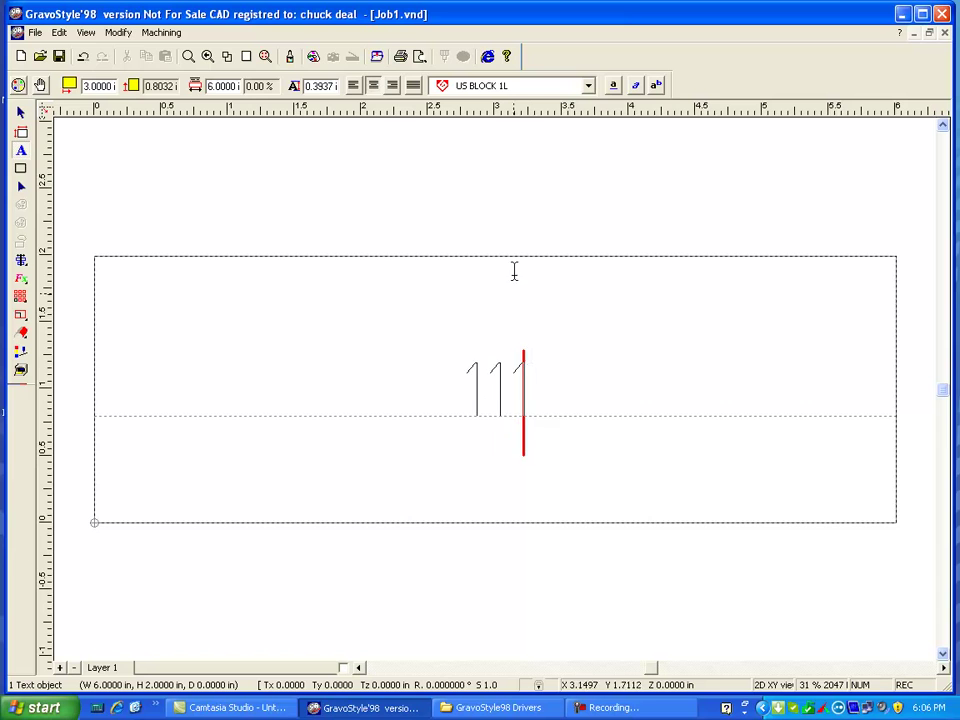
Open the machining settings for the 111 text and select the Q3X controller with Test output.
key(Home)
click(21, 167)
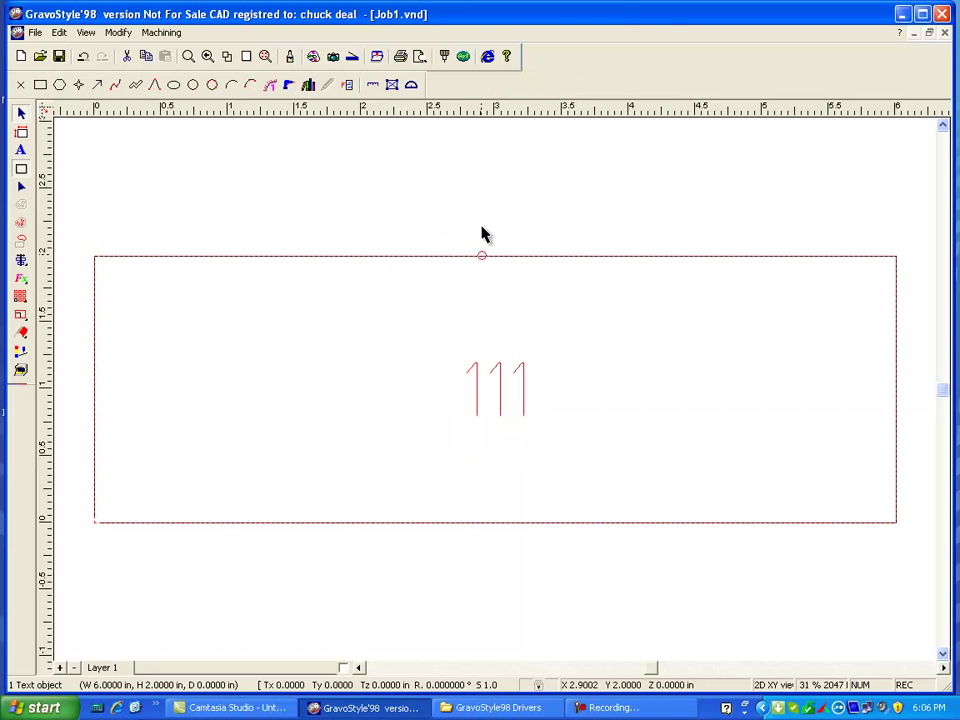
click(157, 33)
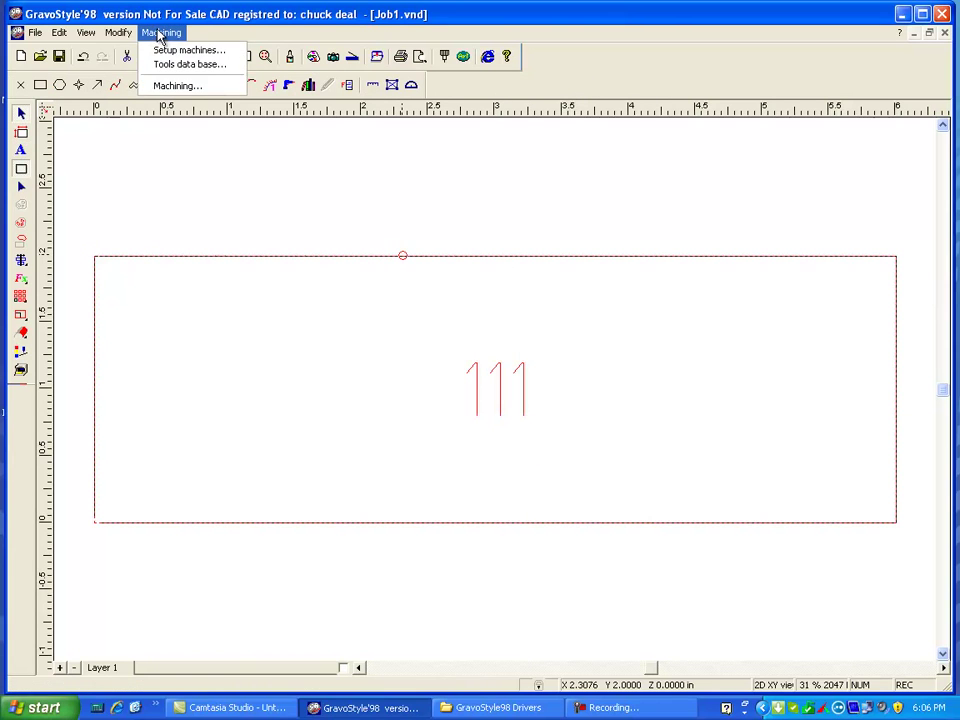
click(204, 86)
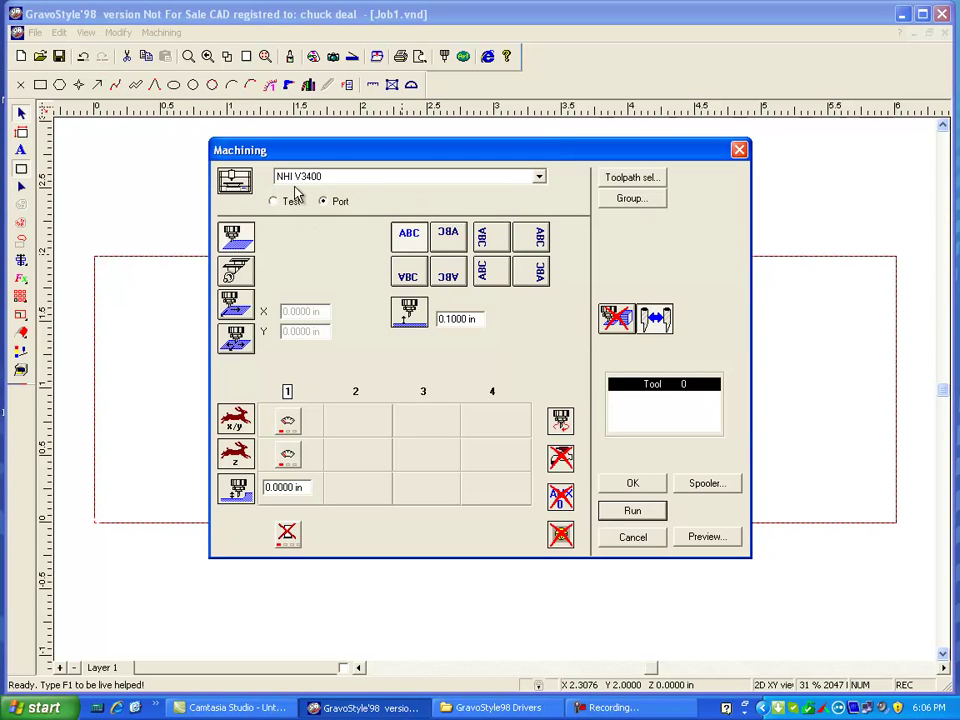
click(539, 177)
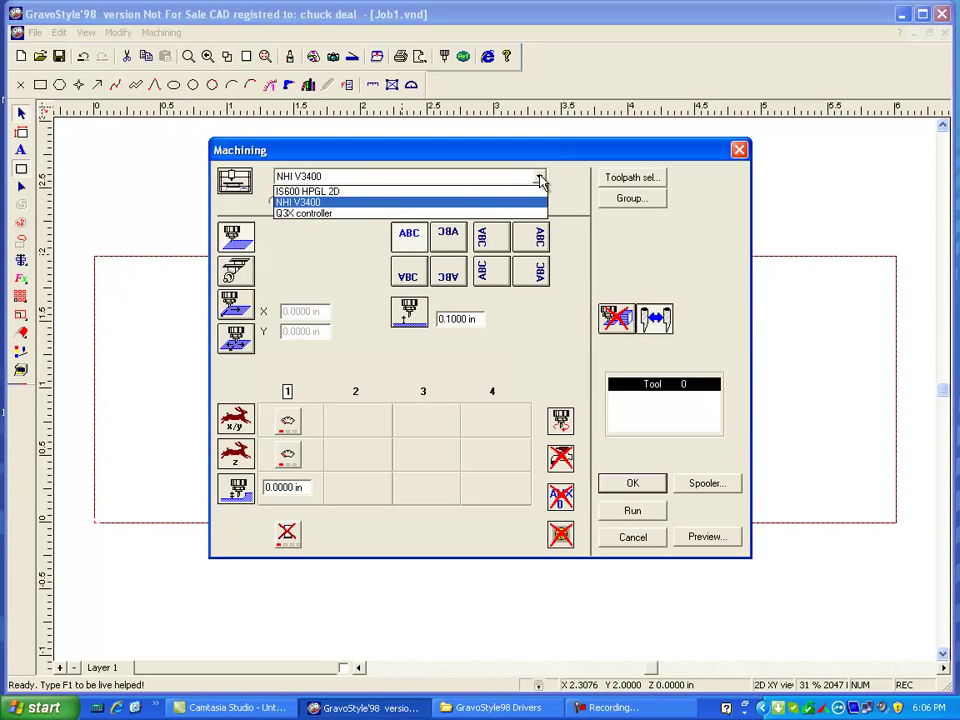
click(315, 216)
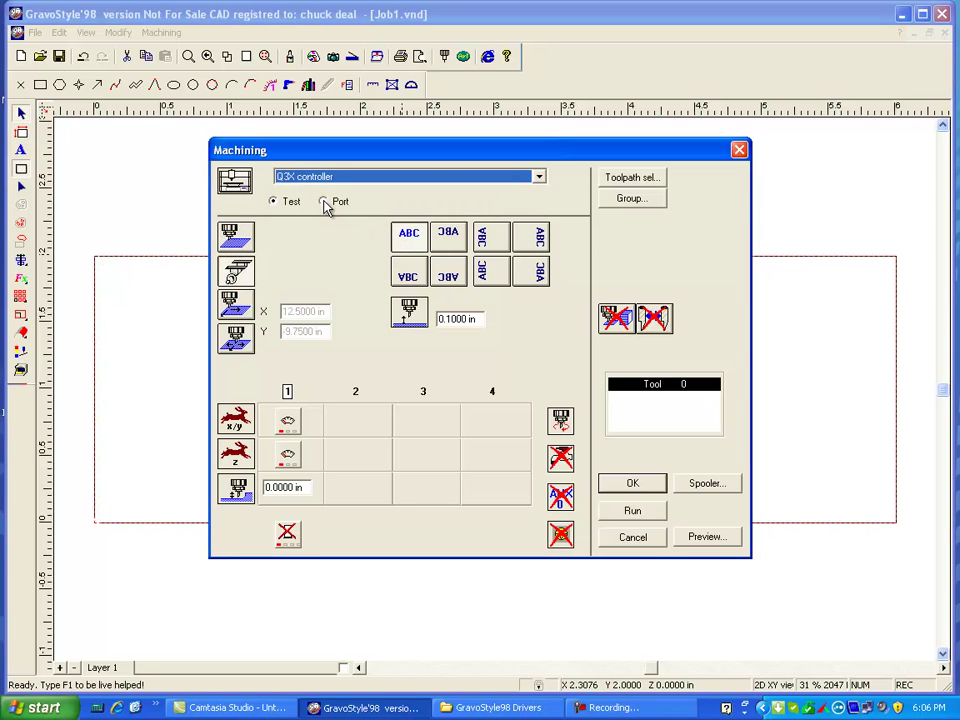
click(325, 203)
click(276, 203)
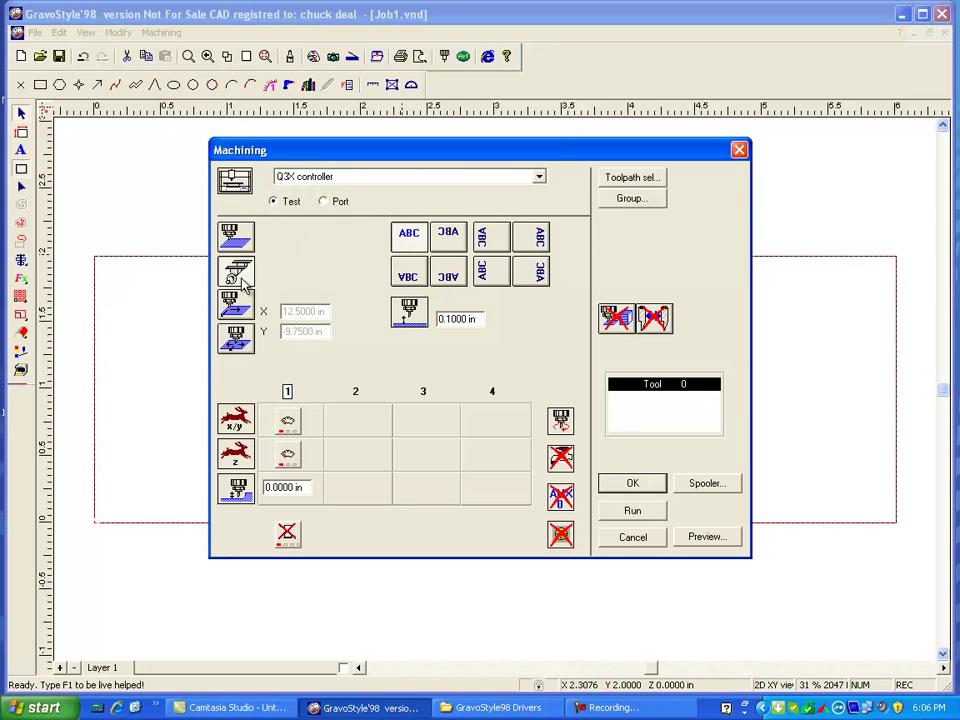
Set the machining position to X 0, Y 0, raise the X/Y and Z speeds one level, and set the depth to 0.02 in.
click(230, 236)
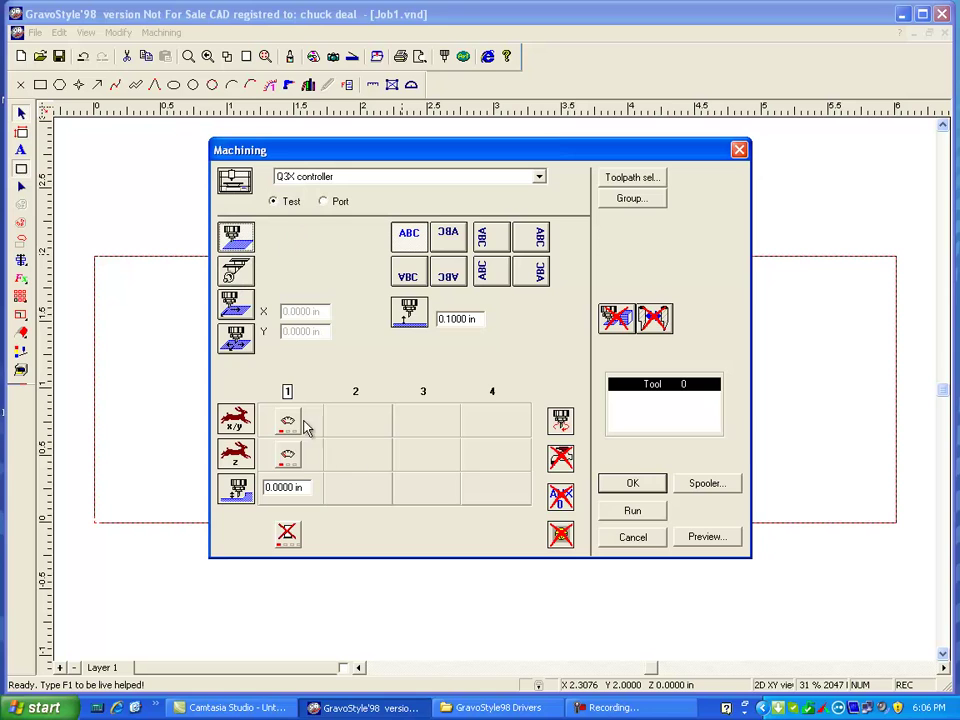
click(288, 456)
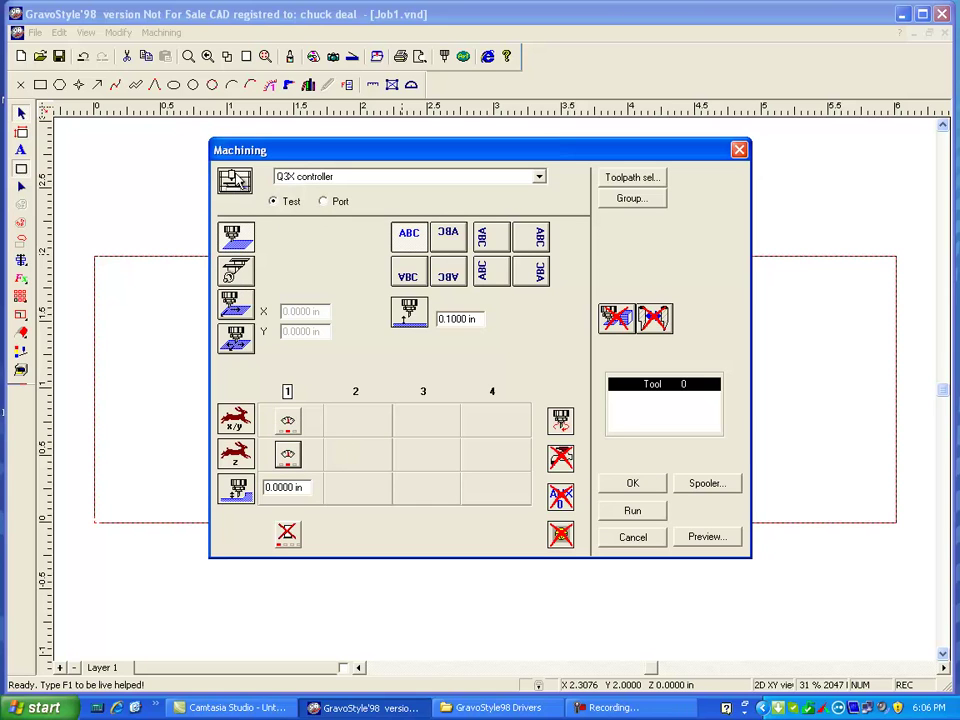
click(278, 488)
drag(278, 488, 476, 514)
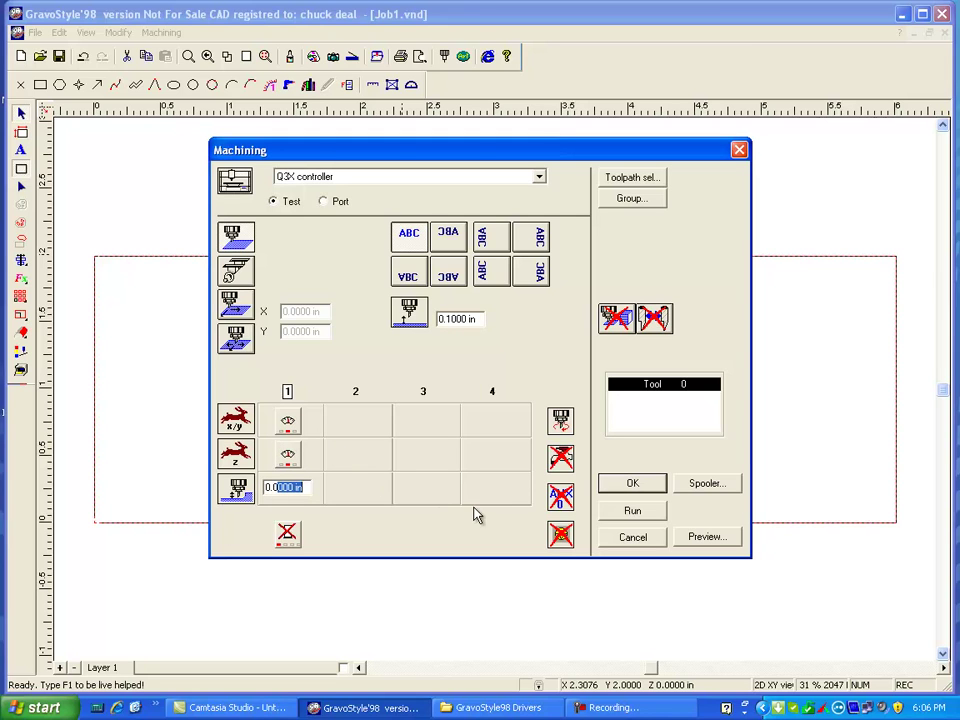
text(2)
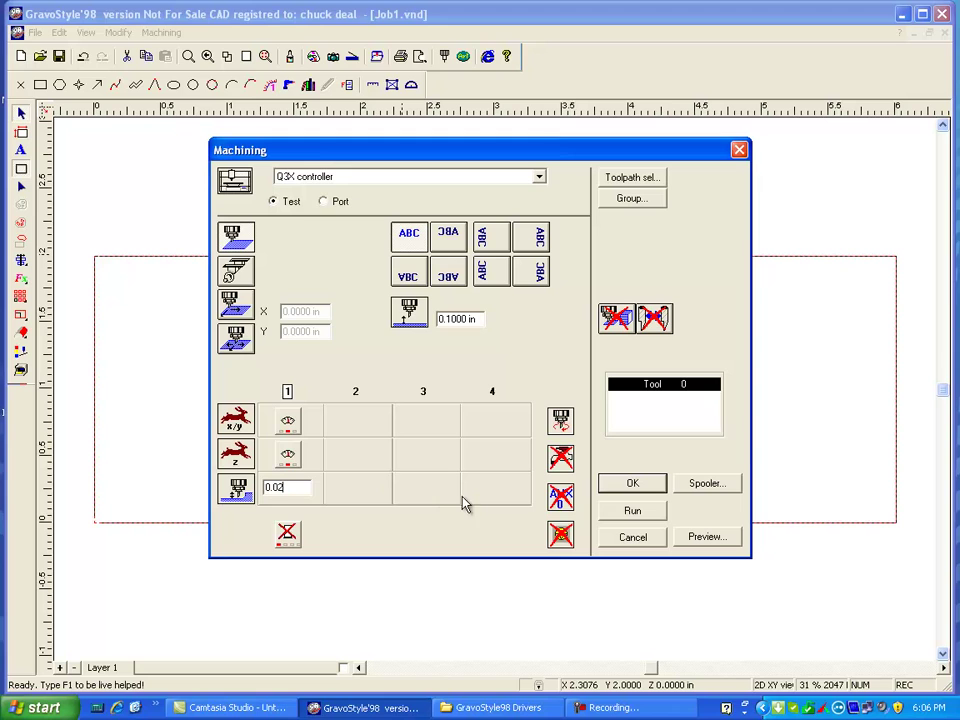
Run the machining test, review the generated code from beginning to end, and copy all of it.
click(633, 513)
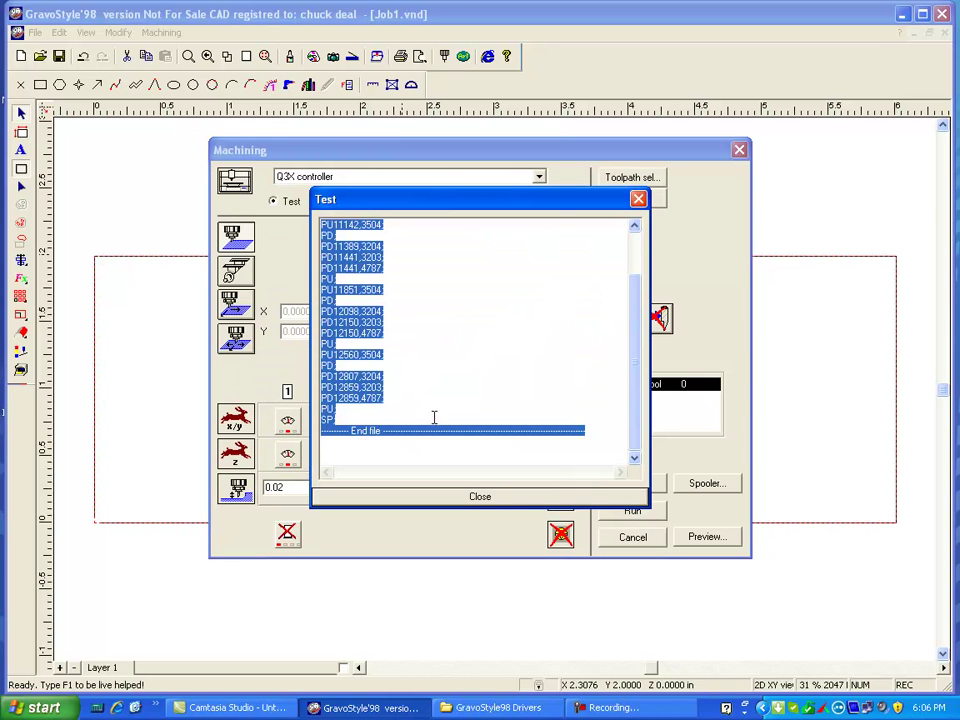
scroll(466, 412, up, 2)
scroll(467, 409, down, 2)
scroll(467, 404, up, 2)
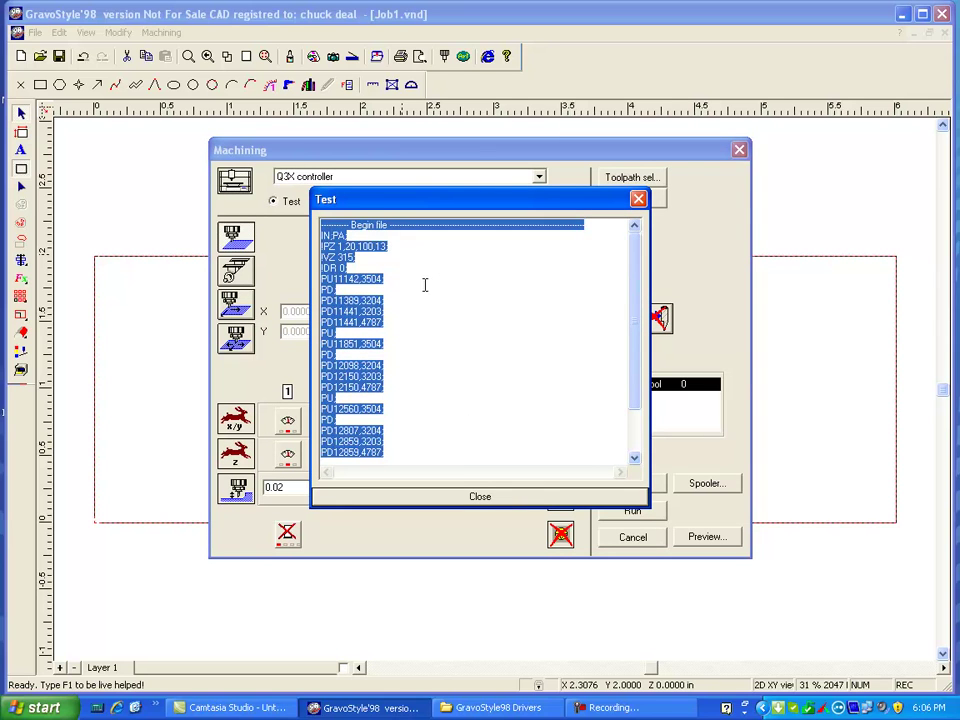
scroll(426, 285, down, 2)
scroll(423, 314, up, 2)
key(ctrl+Home)
key(ctrl+shift+End)
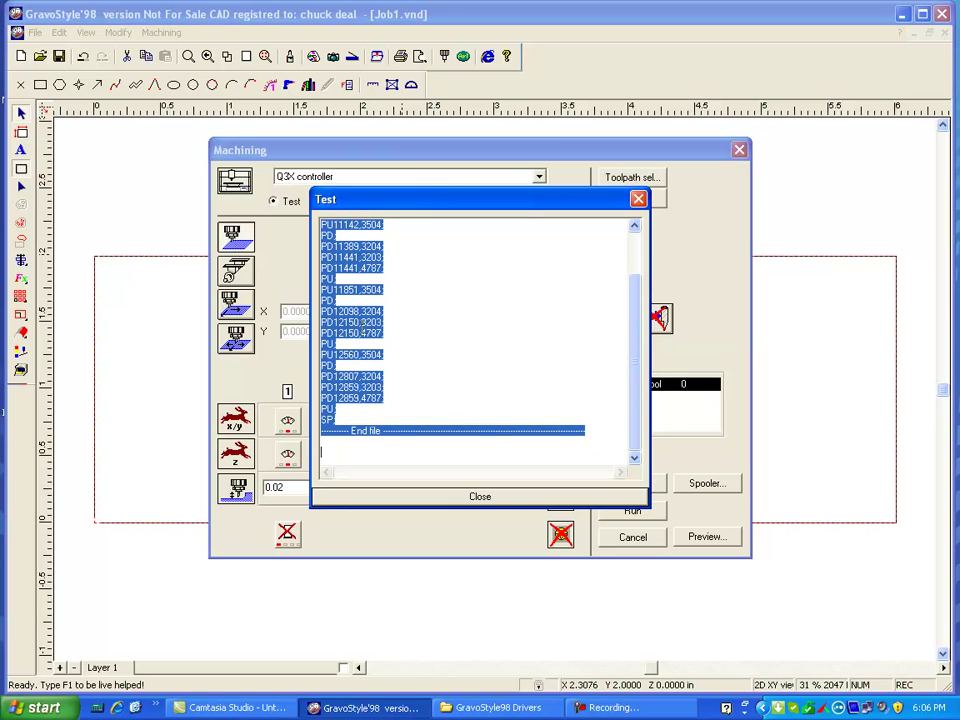
right_click(368, 326)
click(397, 370)
Open Notepad and paste the copied test code into a blank document.
click(42, 707)
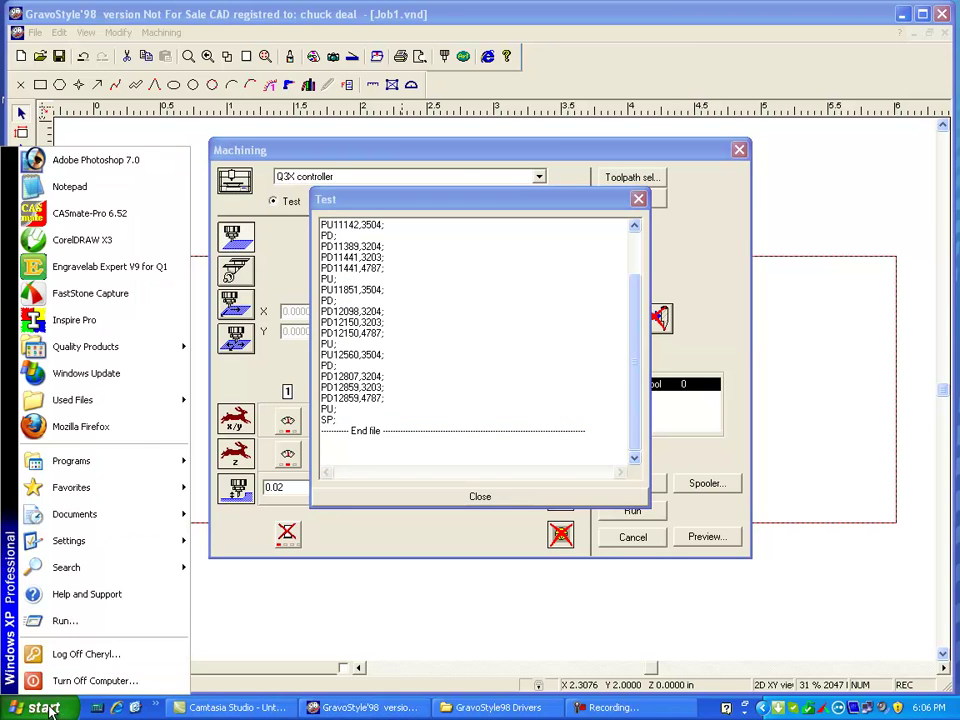
click(70, 187)
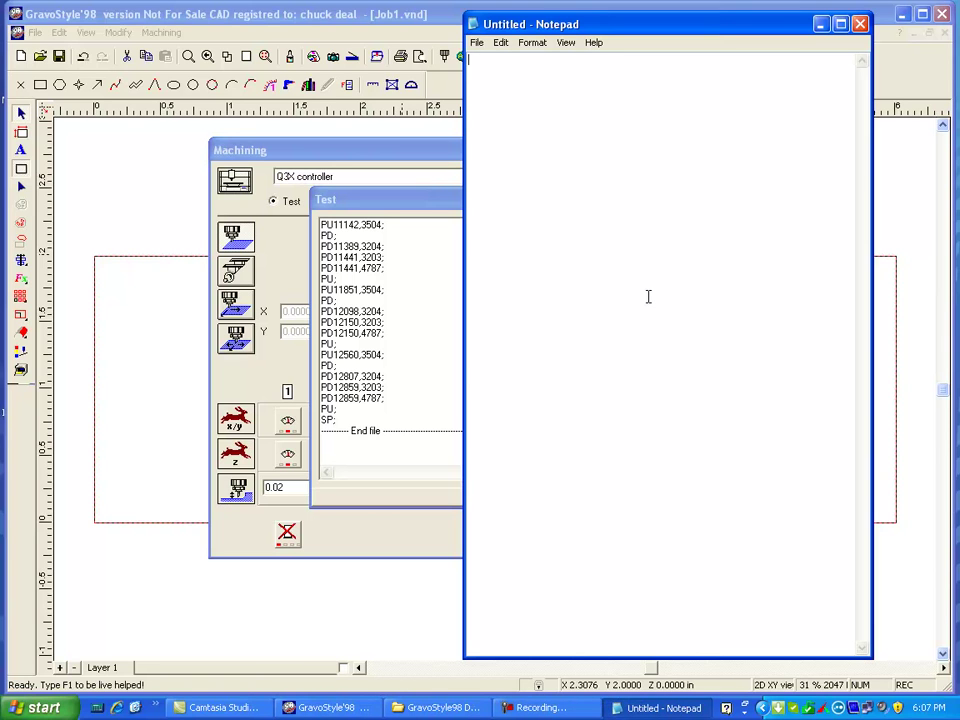
key(ctrl+v)
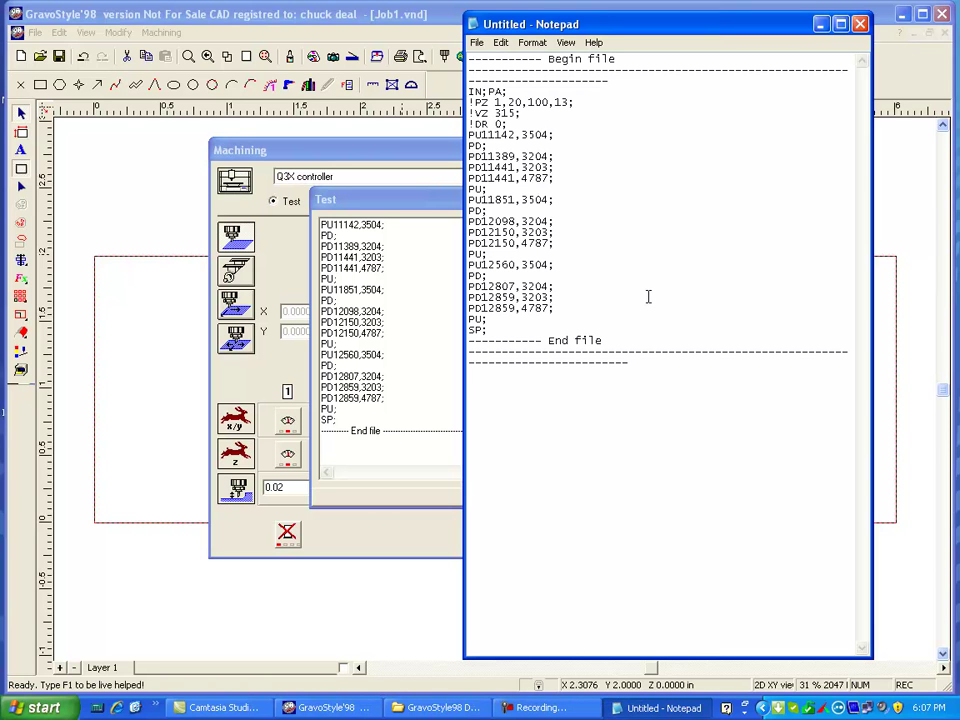
Save the Notepad document as "111 on a 2x6 tag with q3x driver GS98" in the Delete soon folder.
click(477, 42)
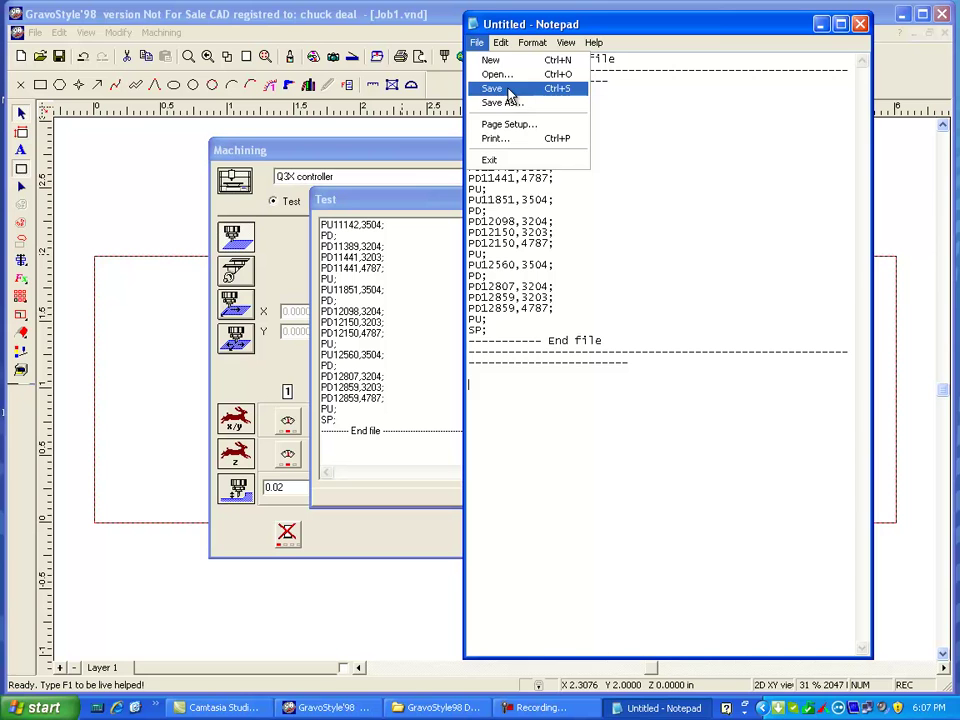
click(509, 90)
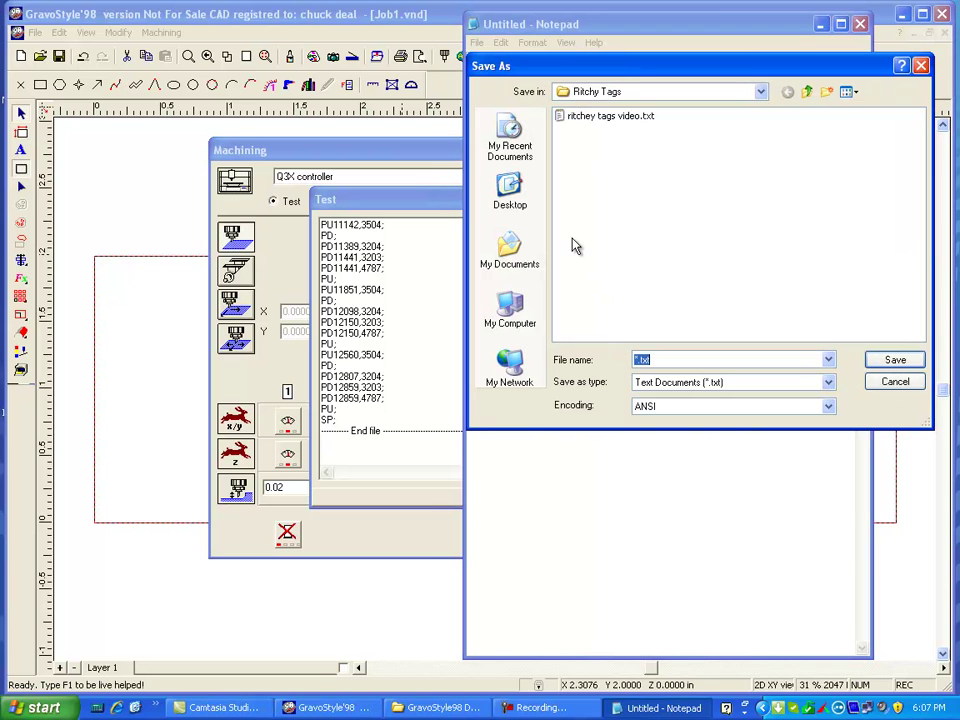
click(807, 91)
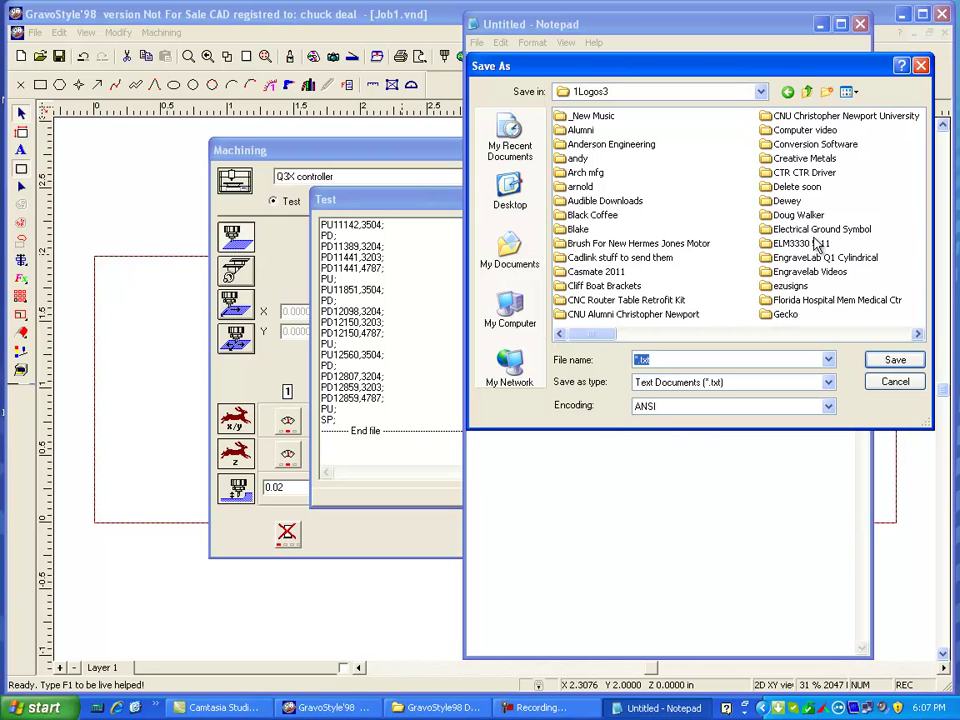
double_click(797, 187)
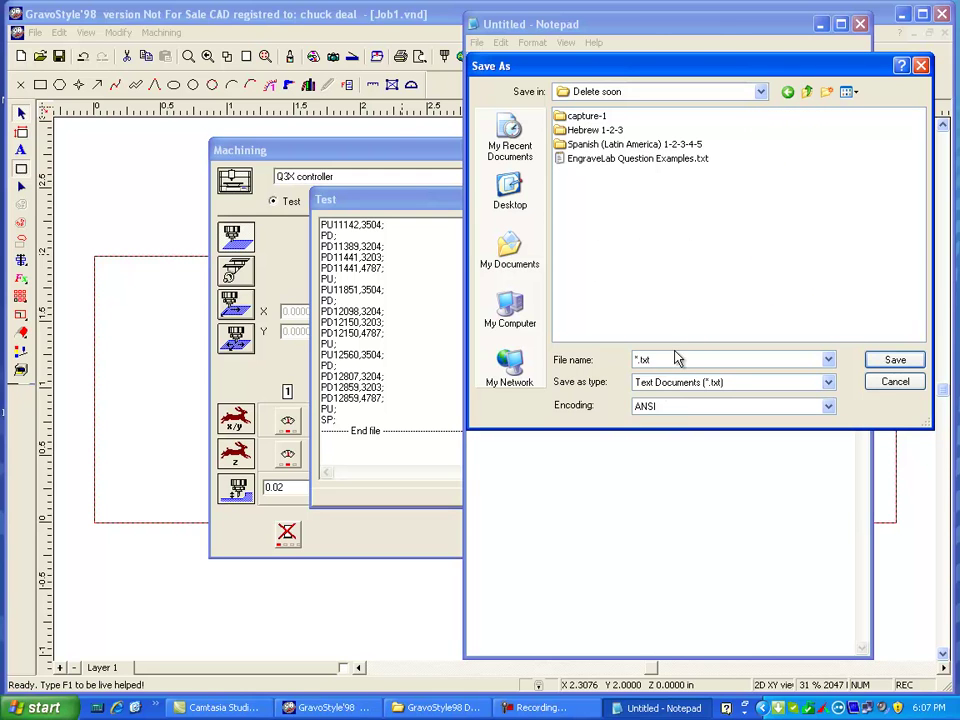
double_click(675, 359)
text(11)
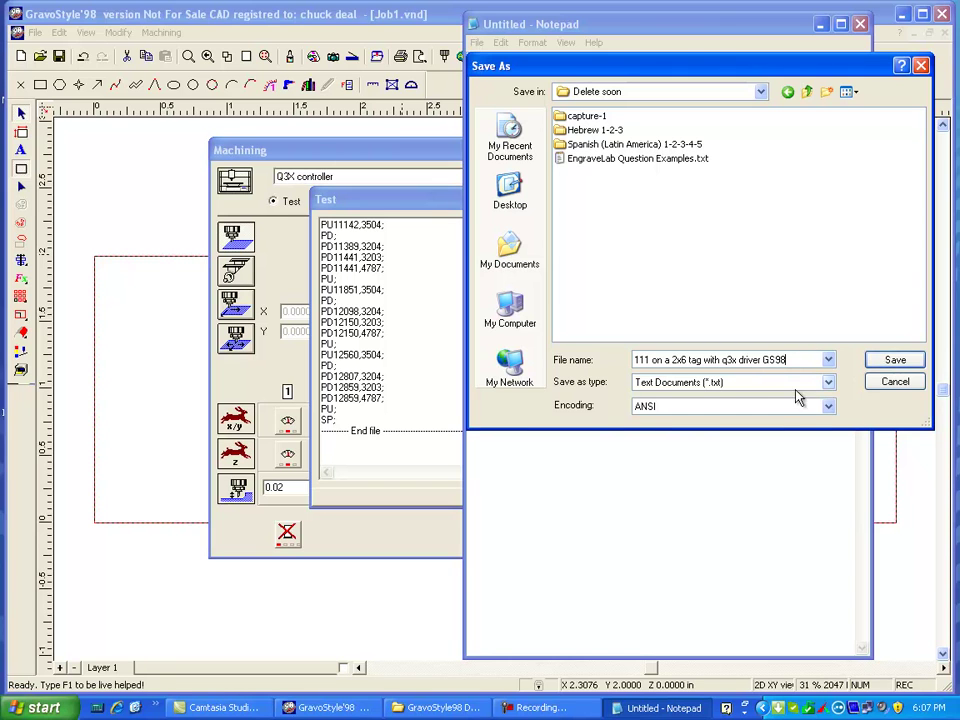
click(893, 360)
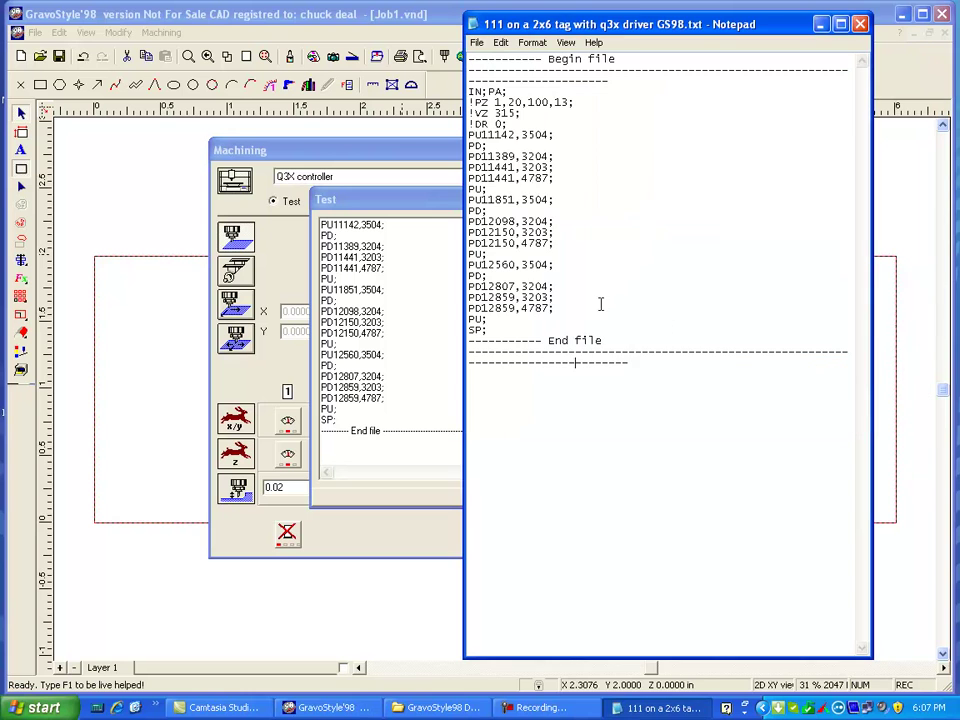
Close Notepad, then close the test output and leave the machining settings in GravoStyle'98.
click(859, 23)
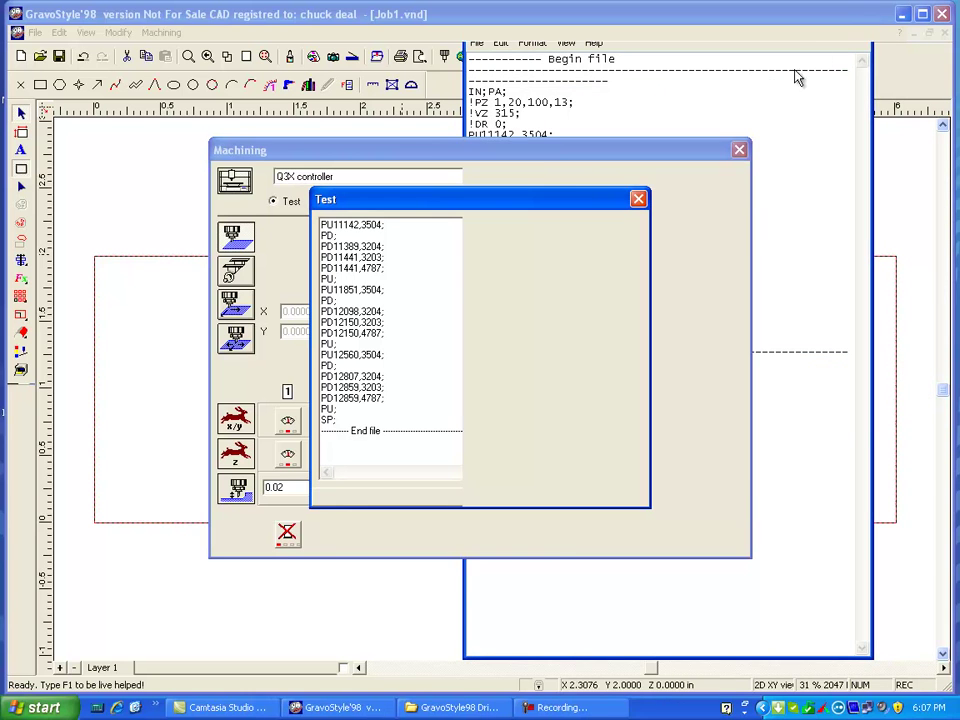
click(512, 500)
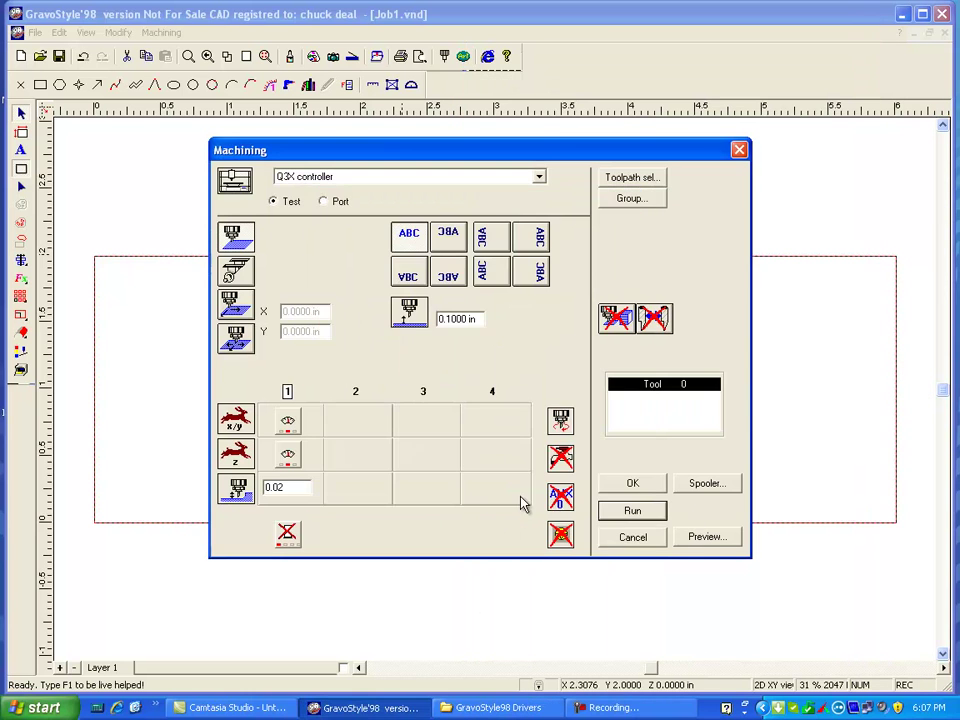
click(633, 538)
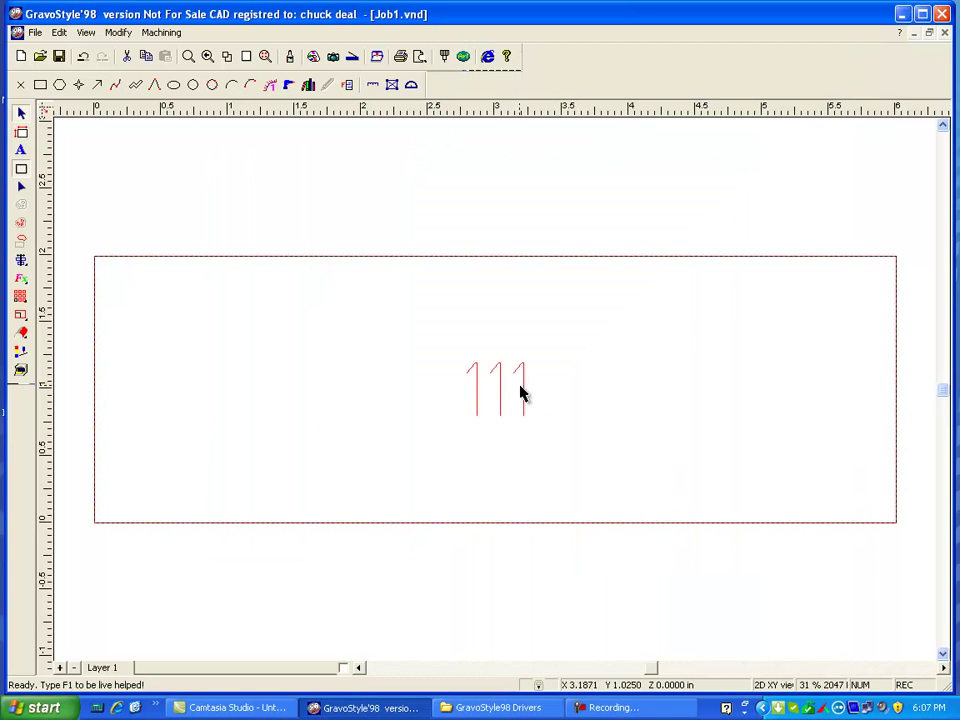
Reselect the 111 text, run its Q3X machining test again, copy the generated code and close the output.
click(330, 231)
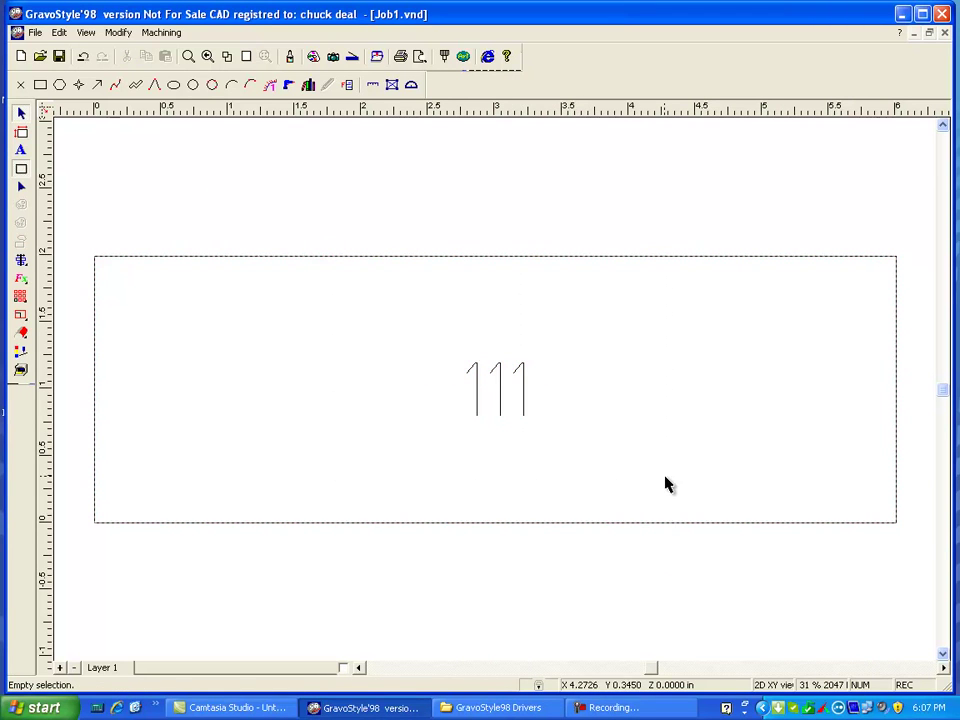
click(526, 396)
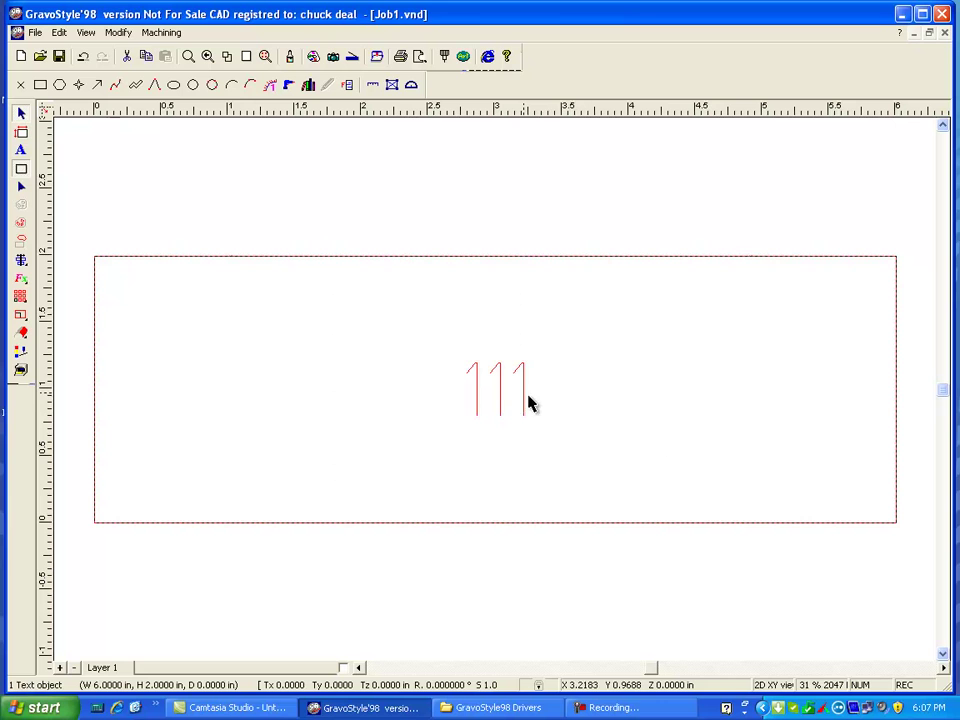
click(157, 35)
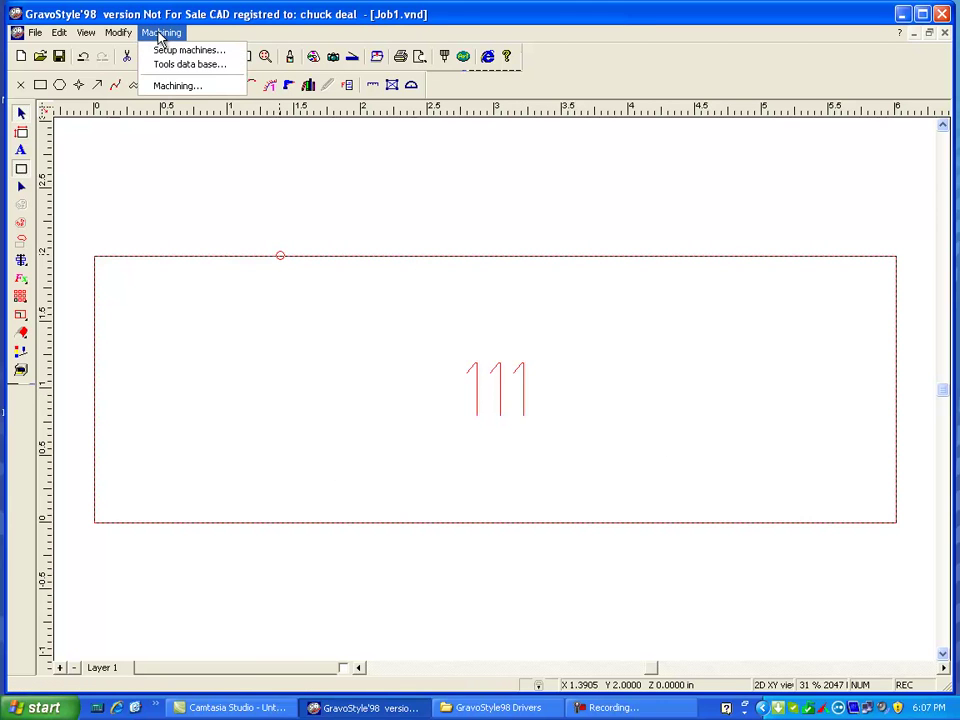
click(178, 86)
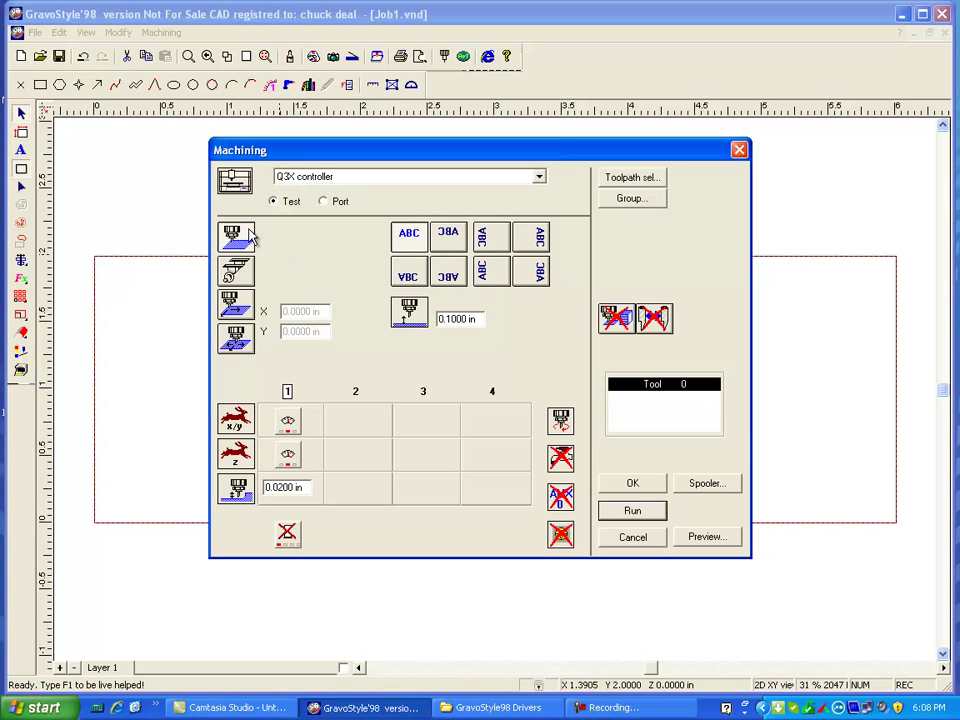
click(632, 512)
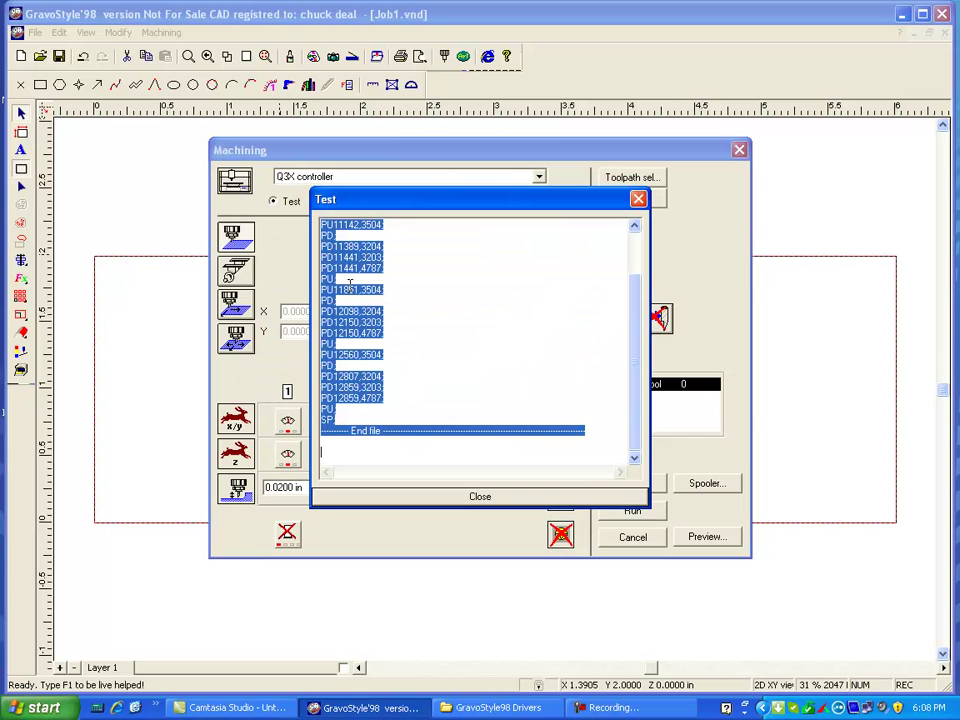
right_click(350, 284)
click(388, 330)
click(490, 498)
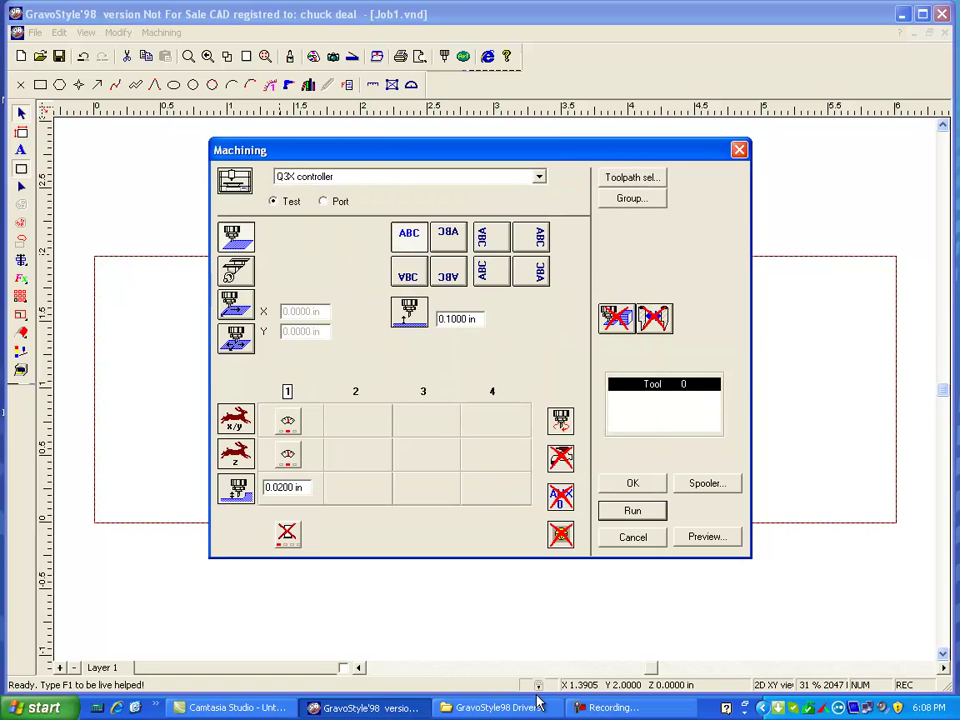
Open a new Notepad document and paste the copied 111 test code into it twice.
click(40, 707)
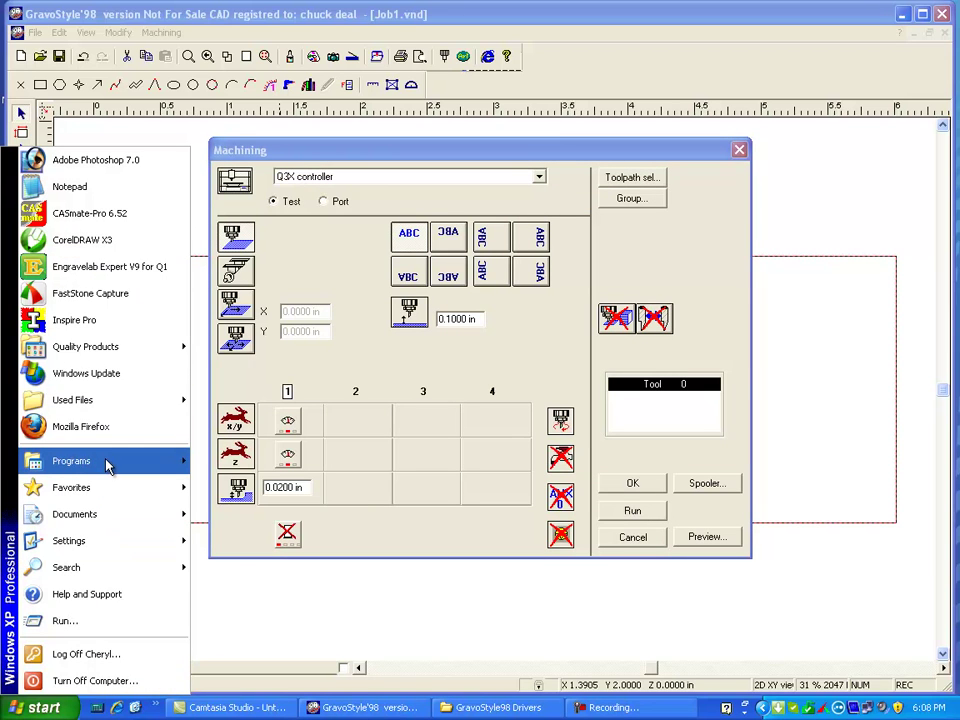
mouse_move(110, 463)
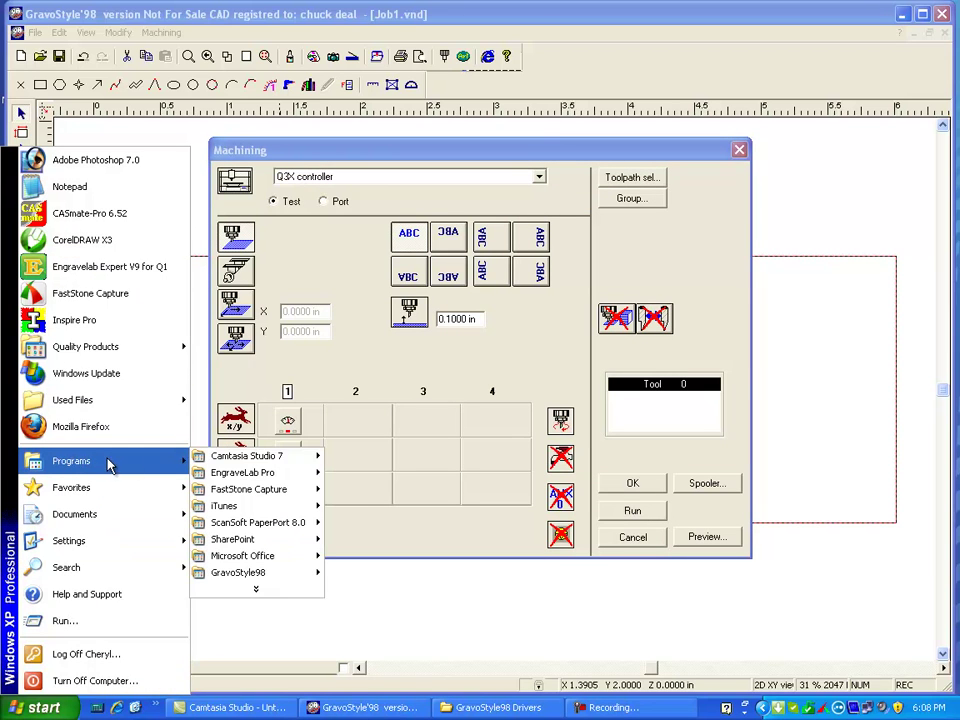
click(258, 593)
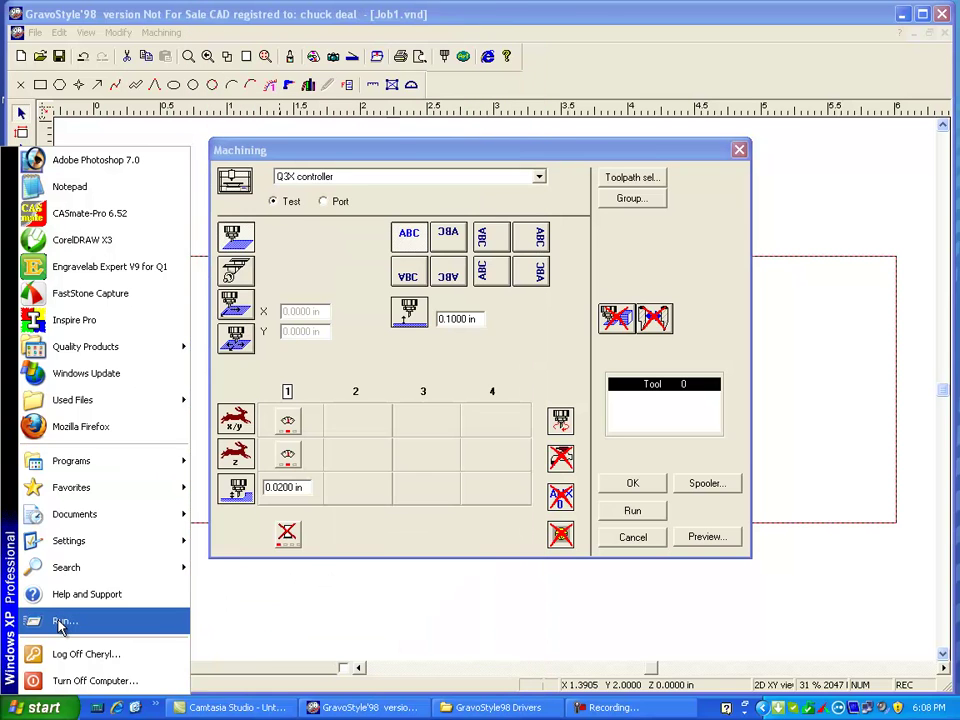
click(62, 621)
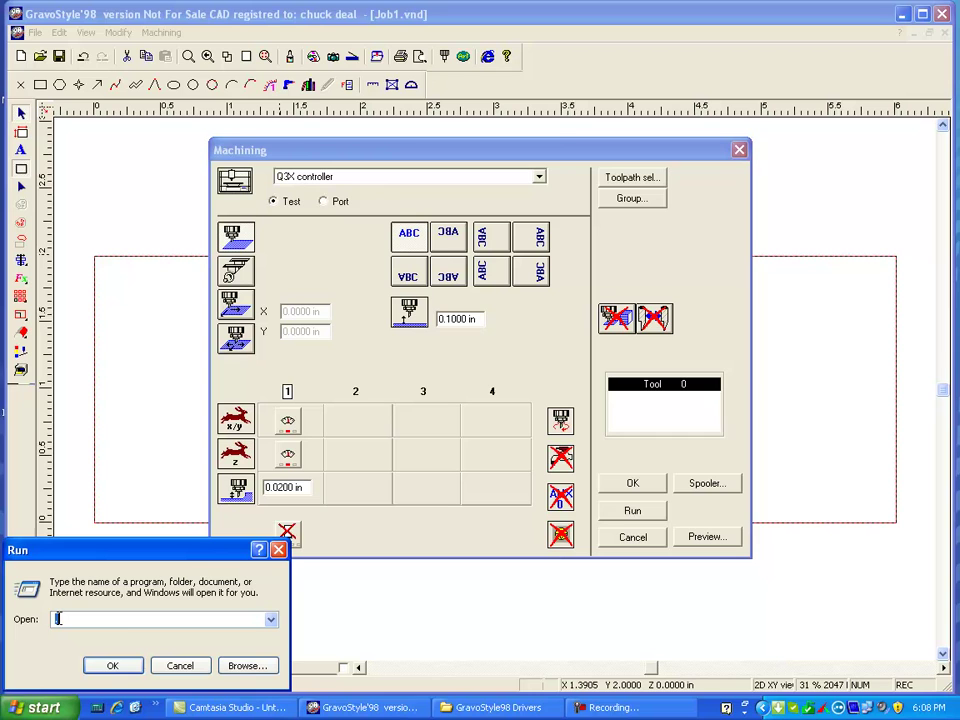
text(note)
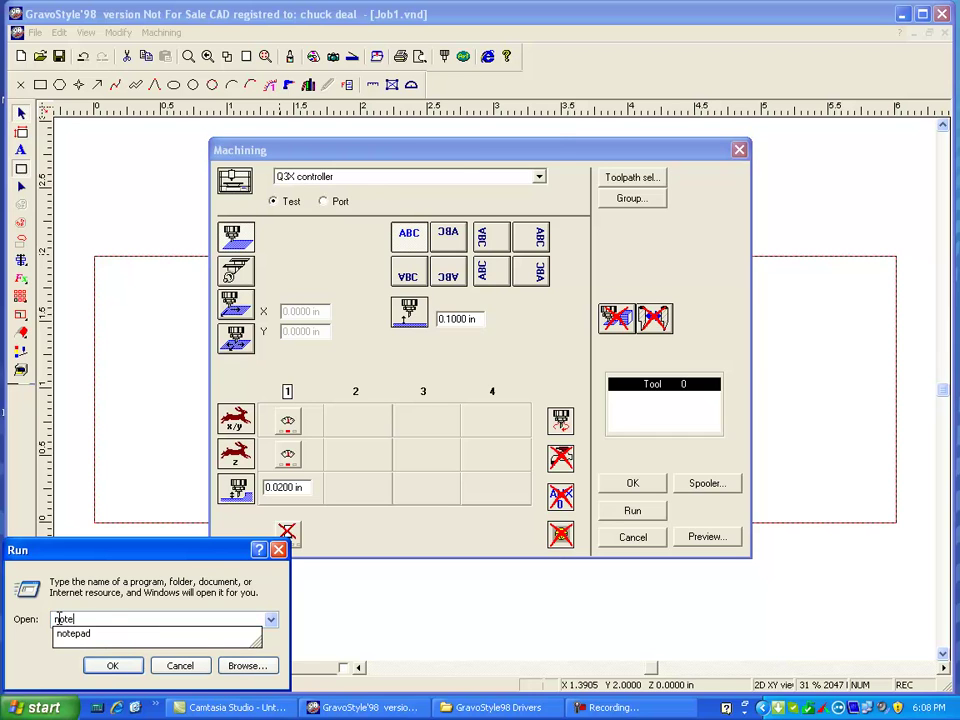
text(pad)
key(Return)
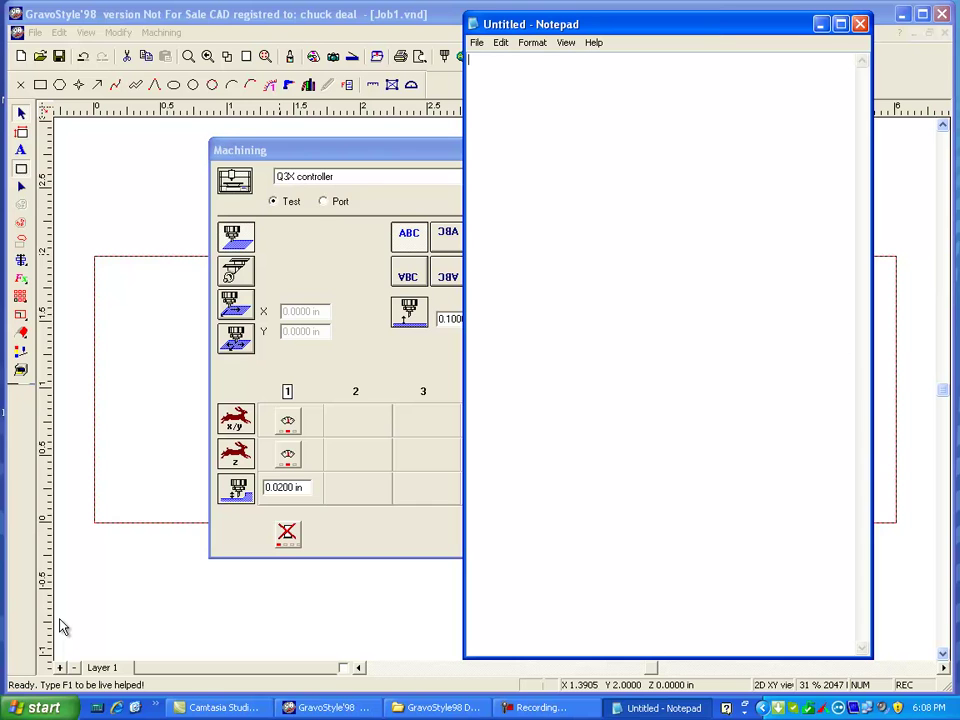
key(ctrl+v)
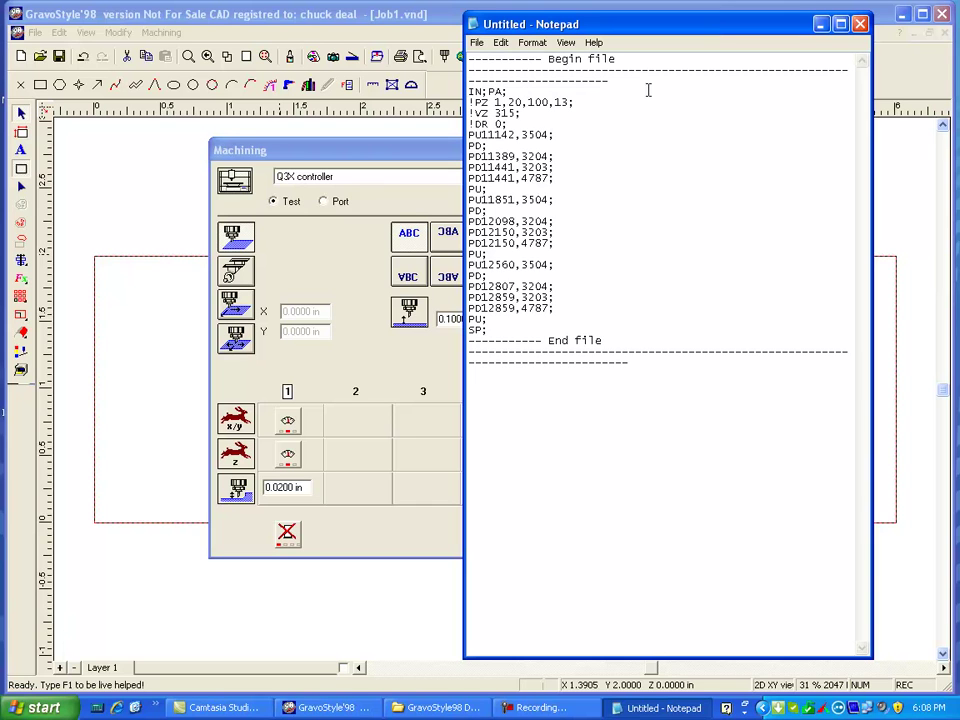
click(500, 43)
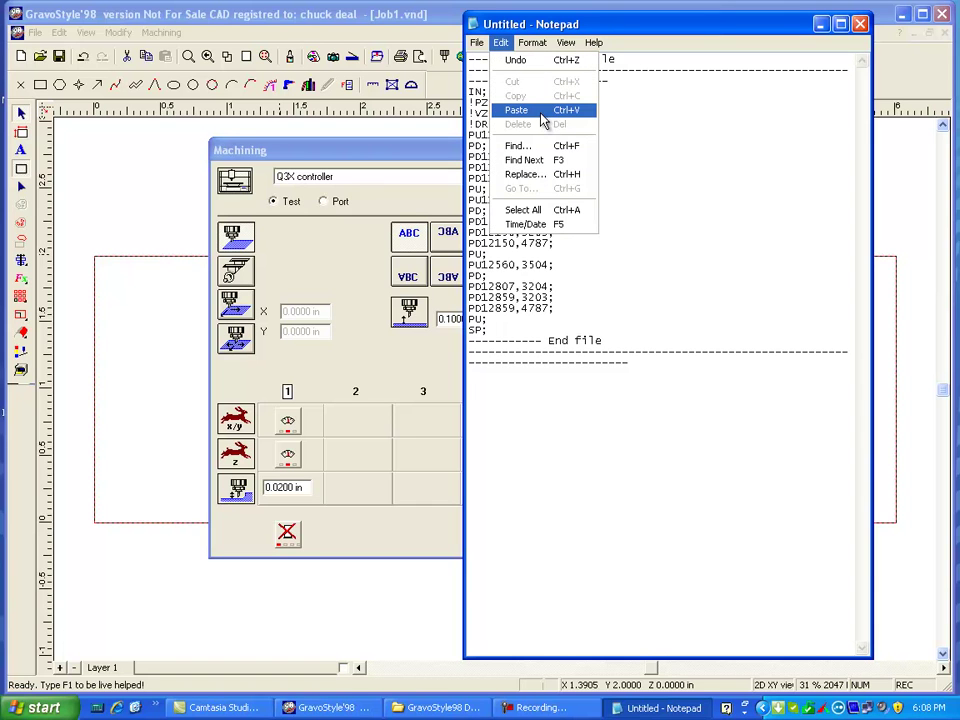
click(543, 110)
scroll(621, 197, up, 2)
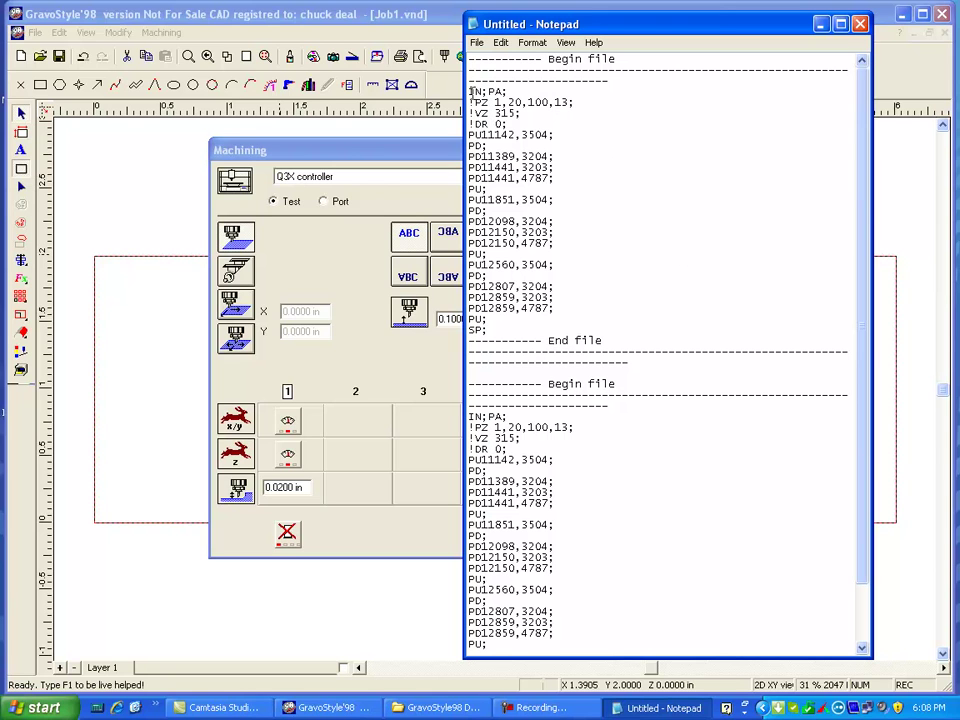
Select the first code block from IN;PA; through SP; and close Notepad without saving the document.
drag(470, 91, 594, 331)
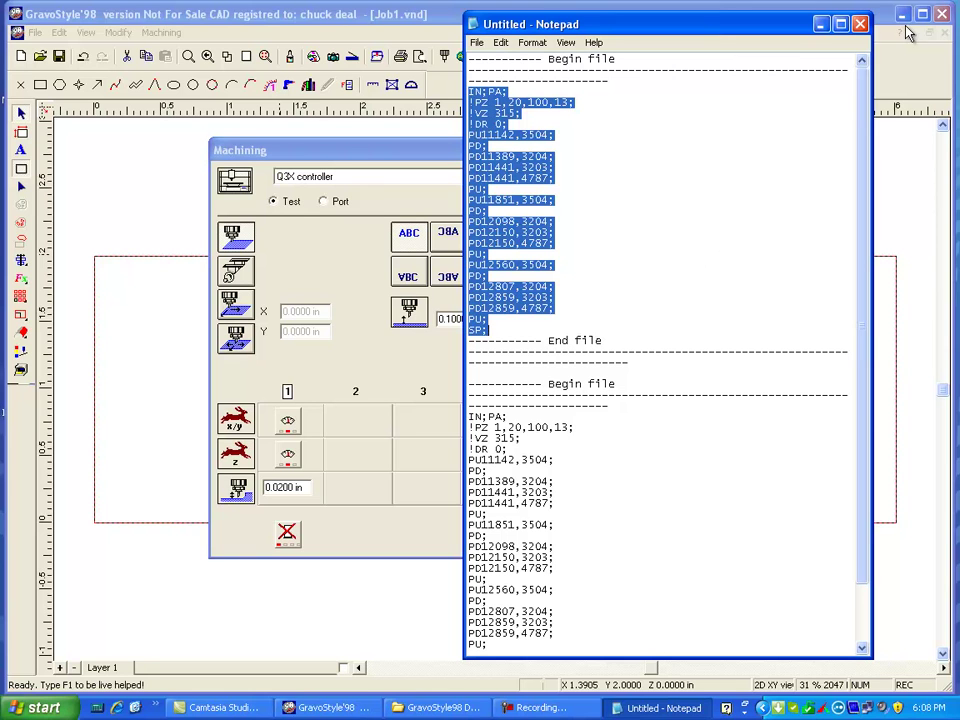
key(alt+F4)
click(480, 408)
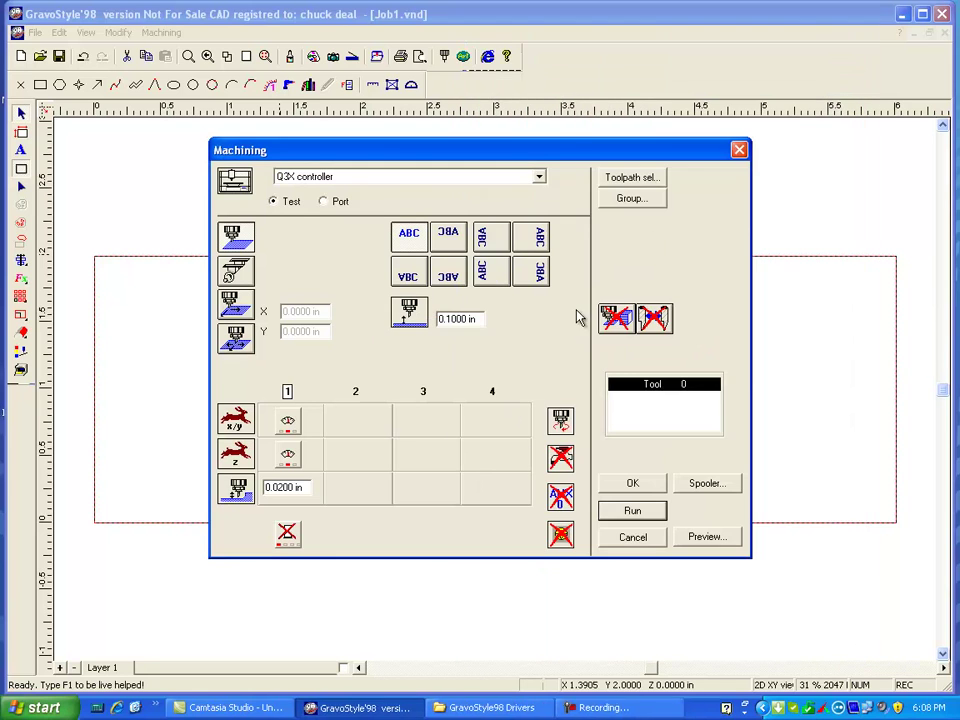
Cancel the machining settings and clear the desktop by minimizing GravoStyle'98 and closing the GravoStyle98 Drivers folder.
click(633, 537)
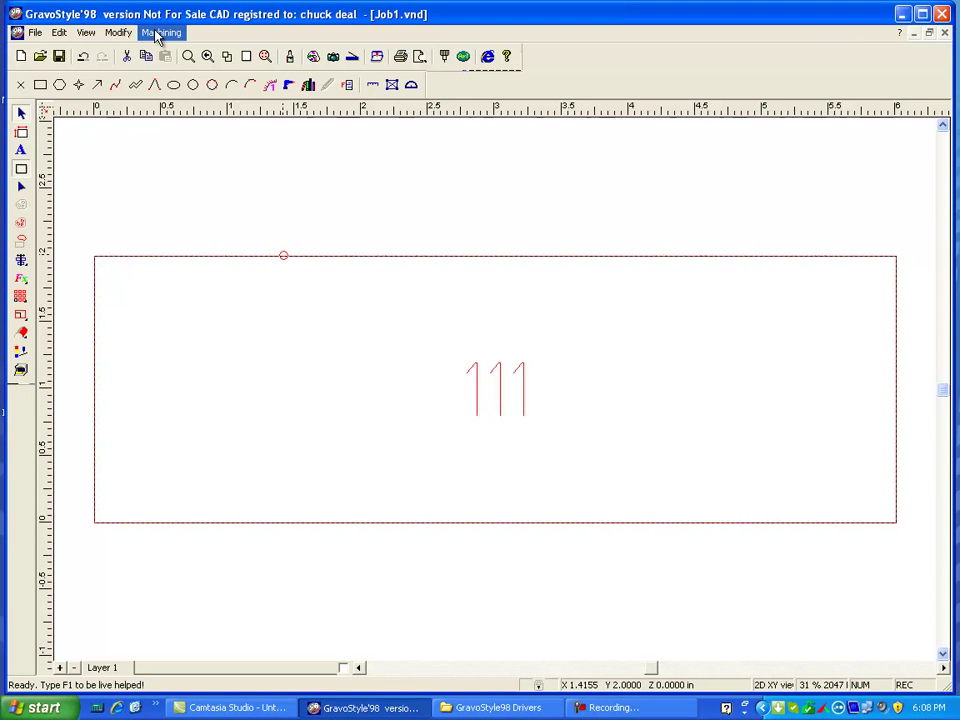
click(901, 14)
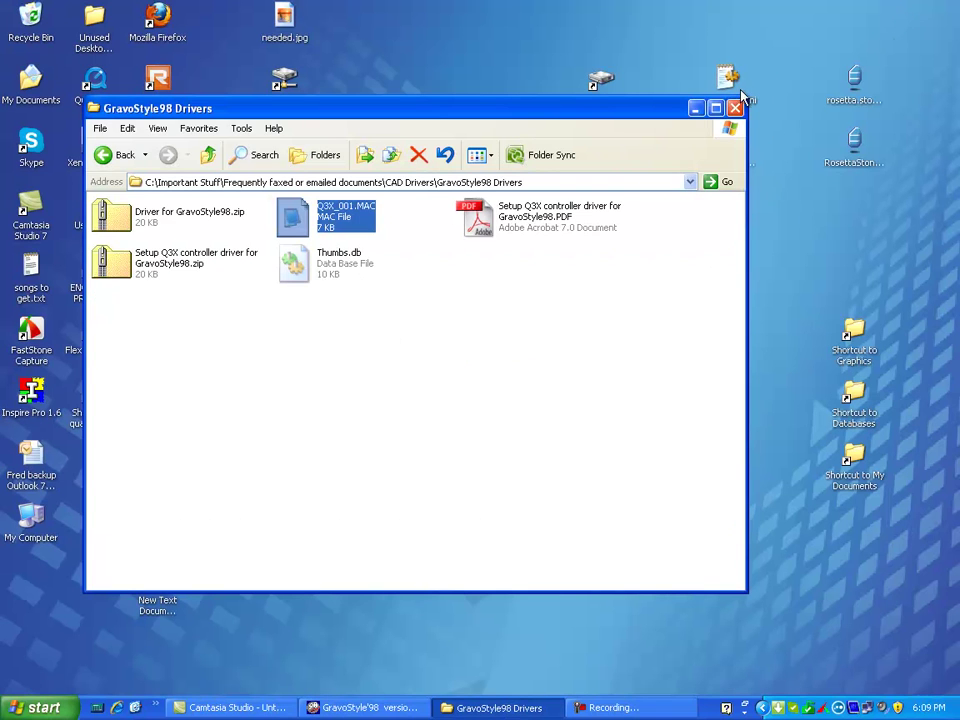
click(735, 107)
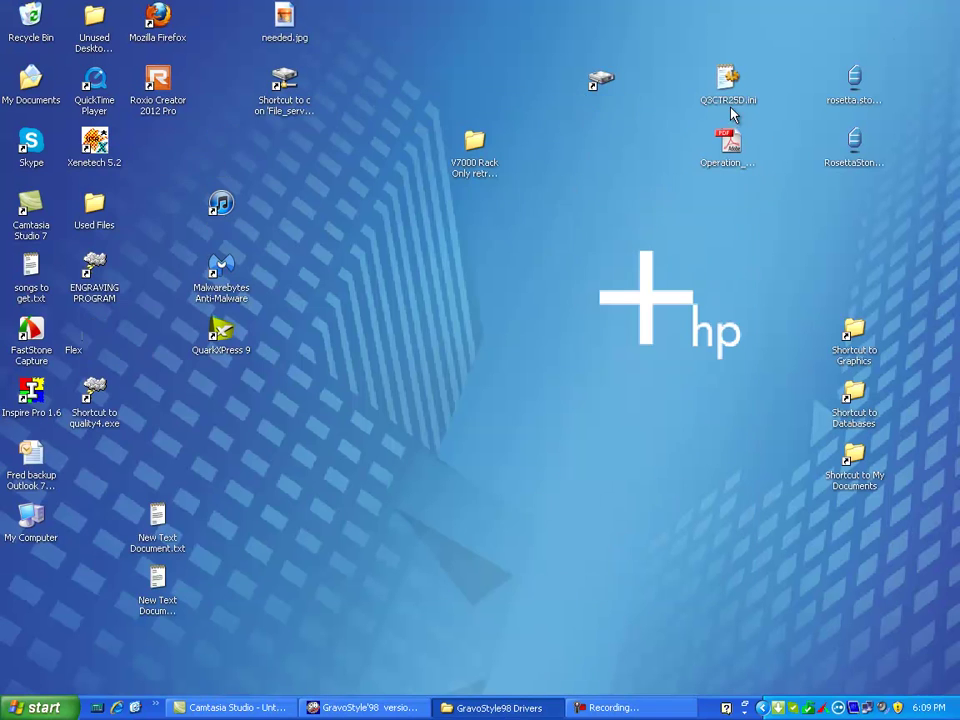
Open the Windows Printers and Faxes window and start the Add Printer Wizard.
click(44, 708)
mouse_move(113, 547)
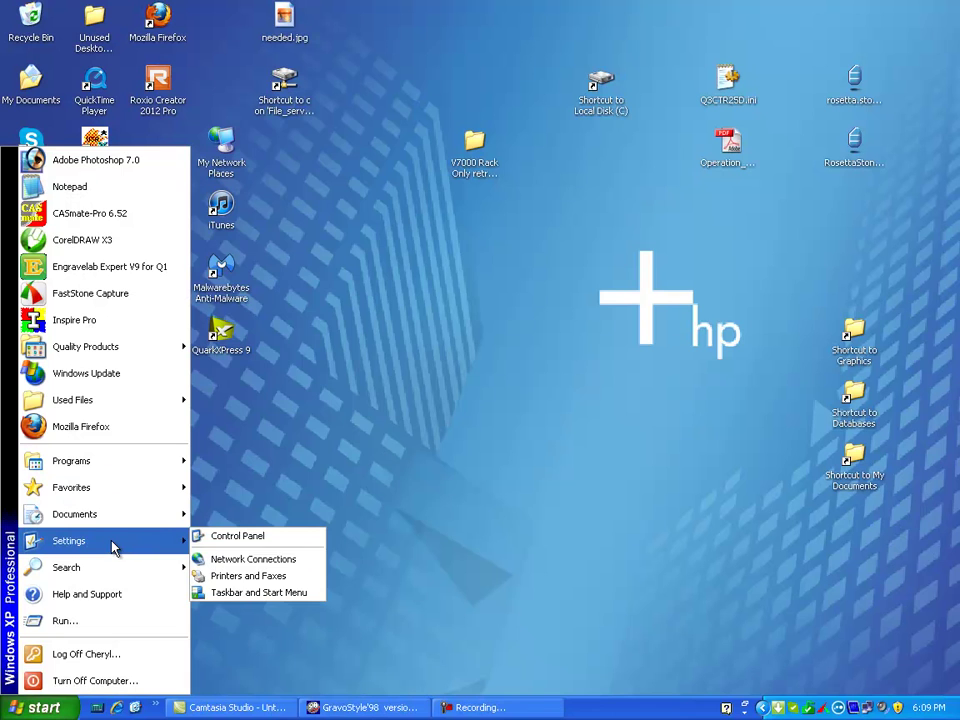
click(250, 576)
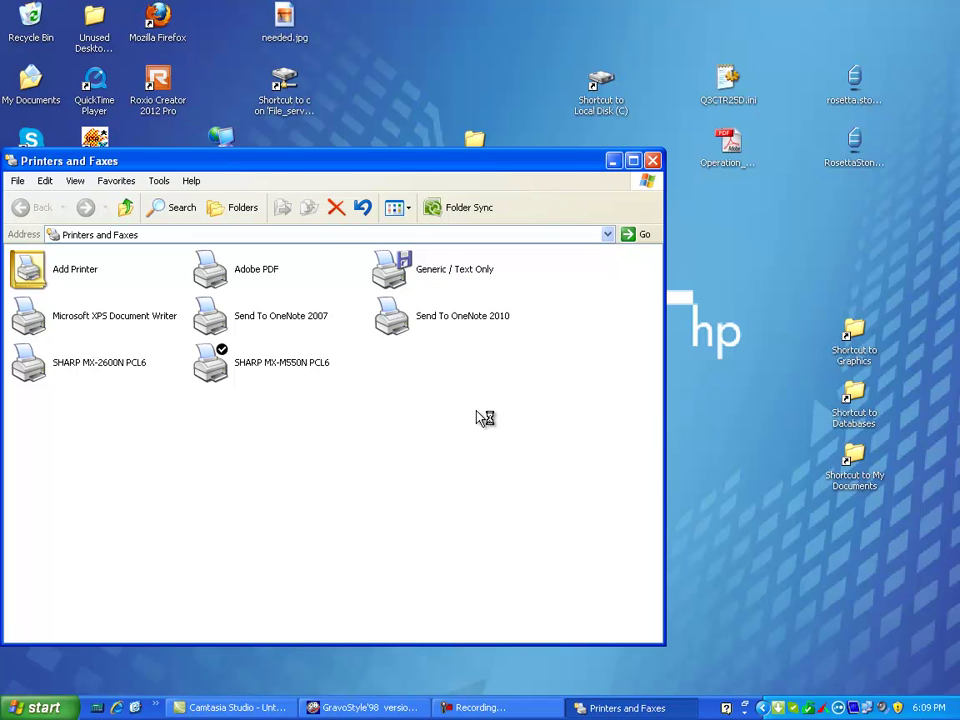
click(445, 272)
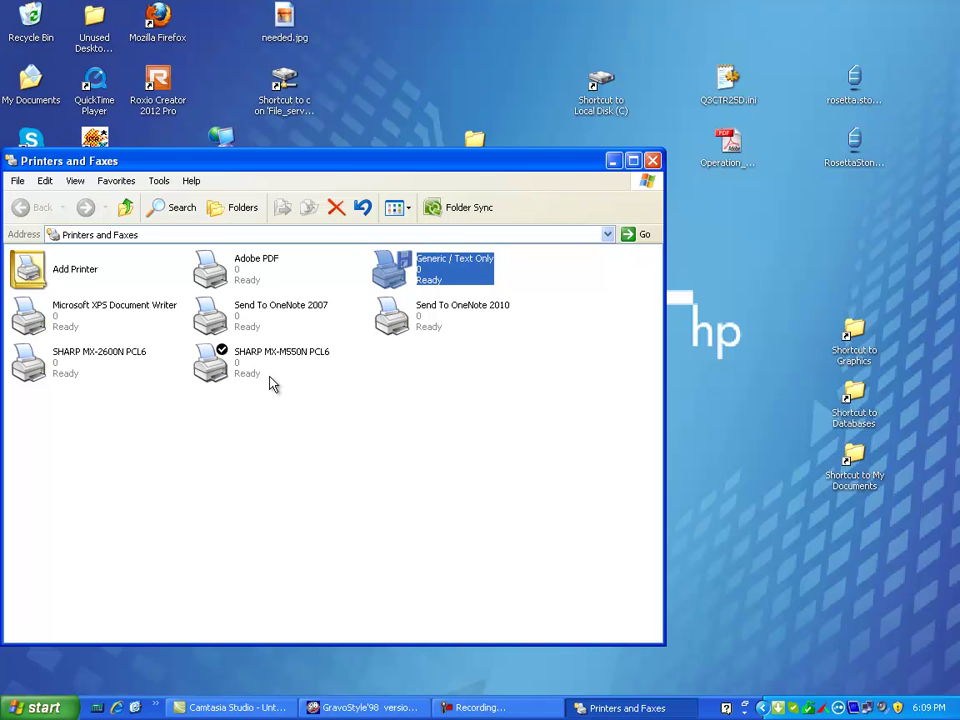
right_click(430, 427)
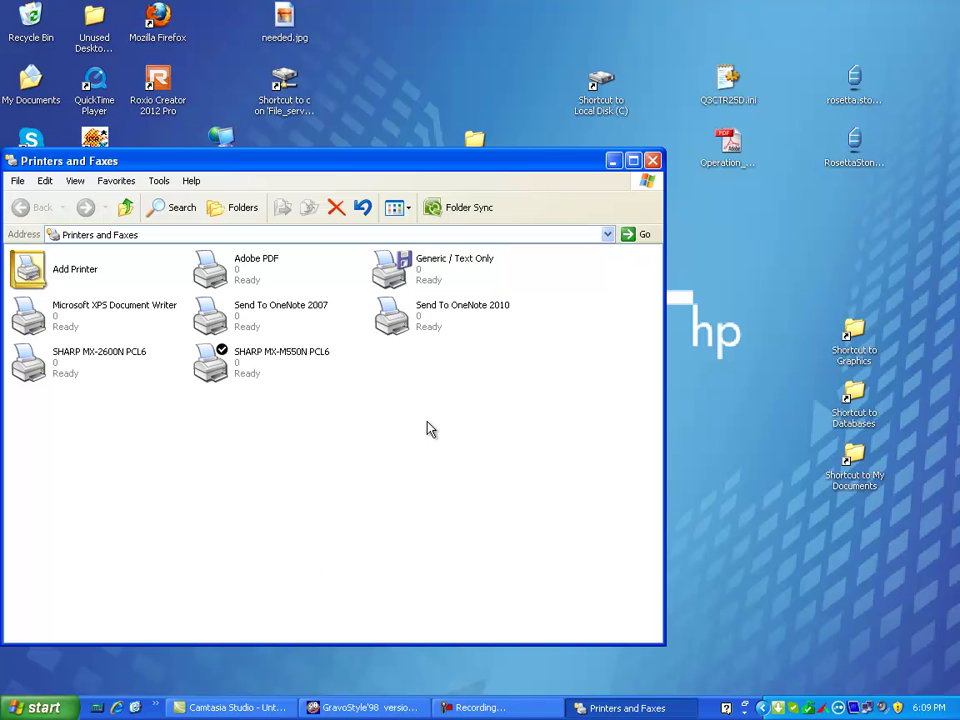
click(45, 272)
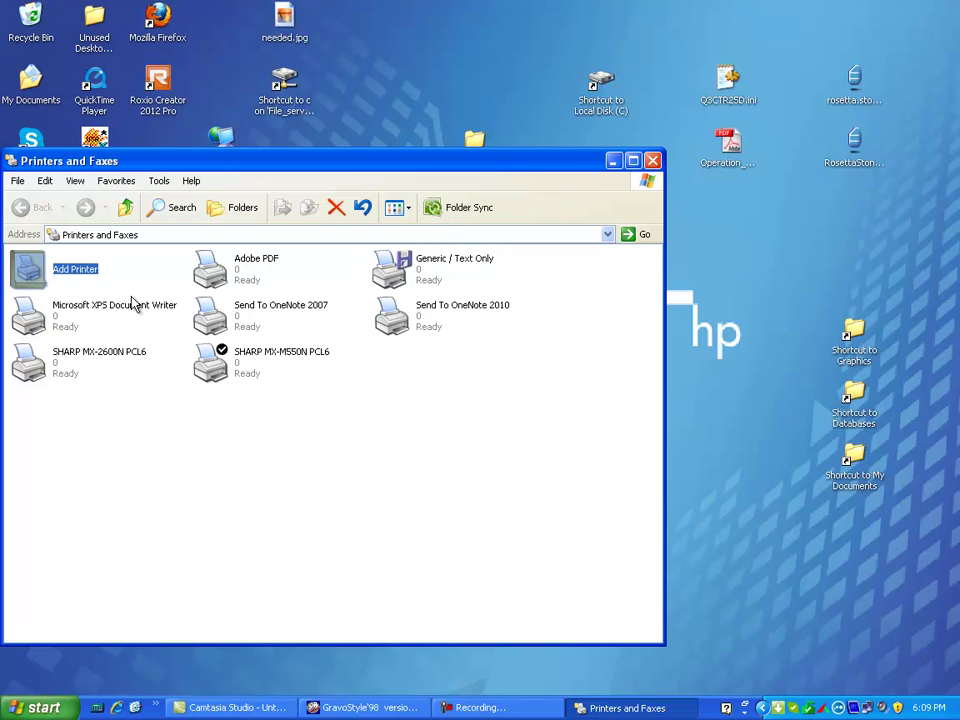
double_click(22, 273)
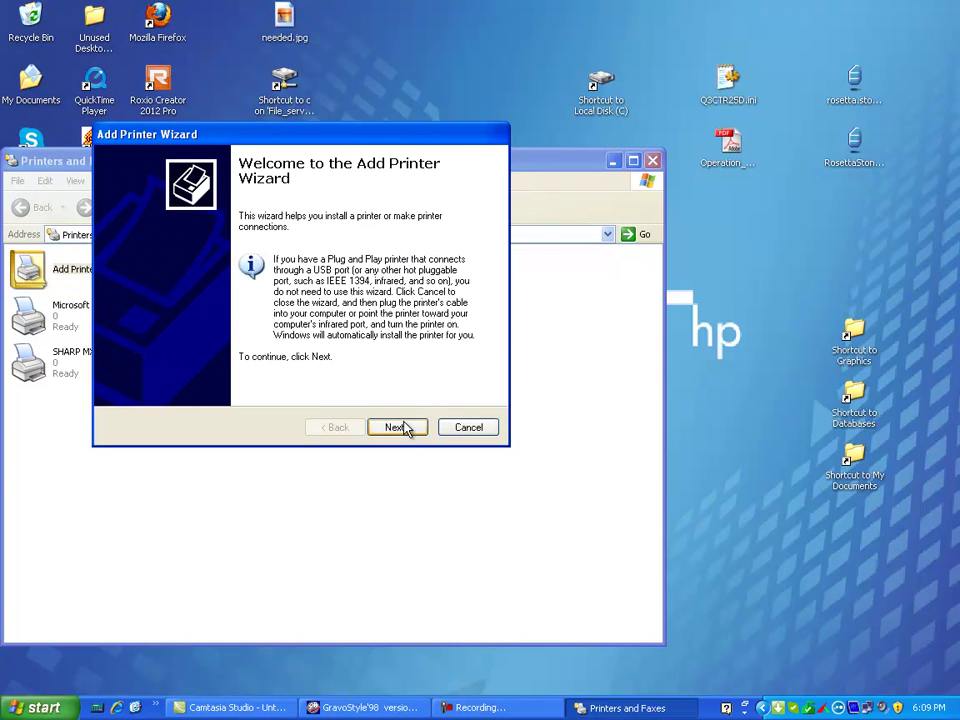
Set up a local printer without Plug and Play detection and assign it the FILE: (Print to File) port.
click(408, 429)
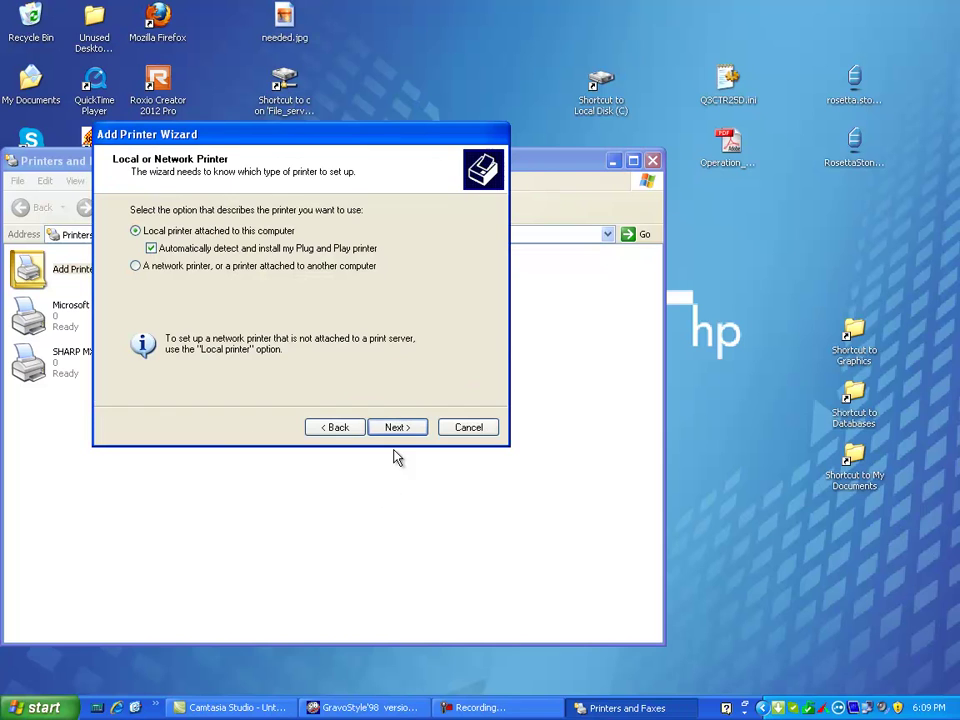
click(153, 249)
click(397, 427)
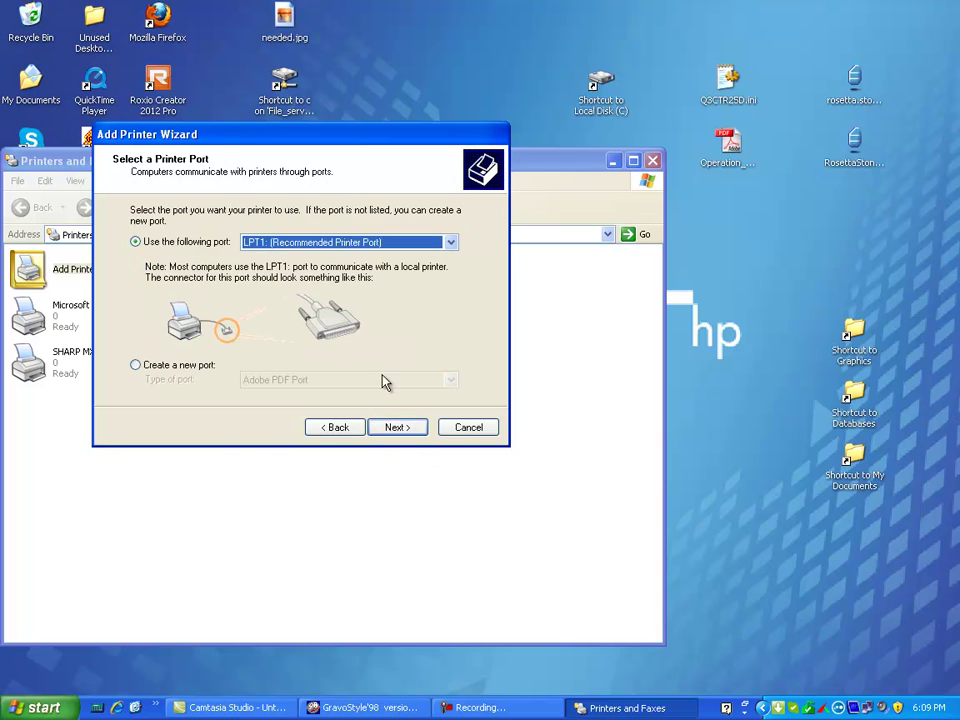
click(451, 243)
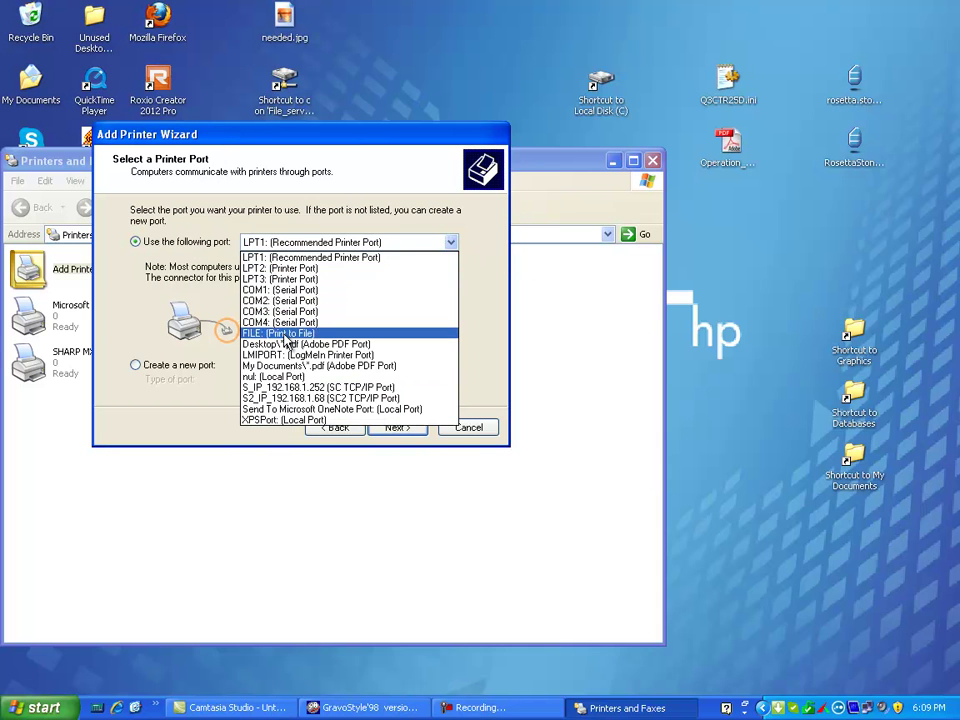
click(216, 256)
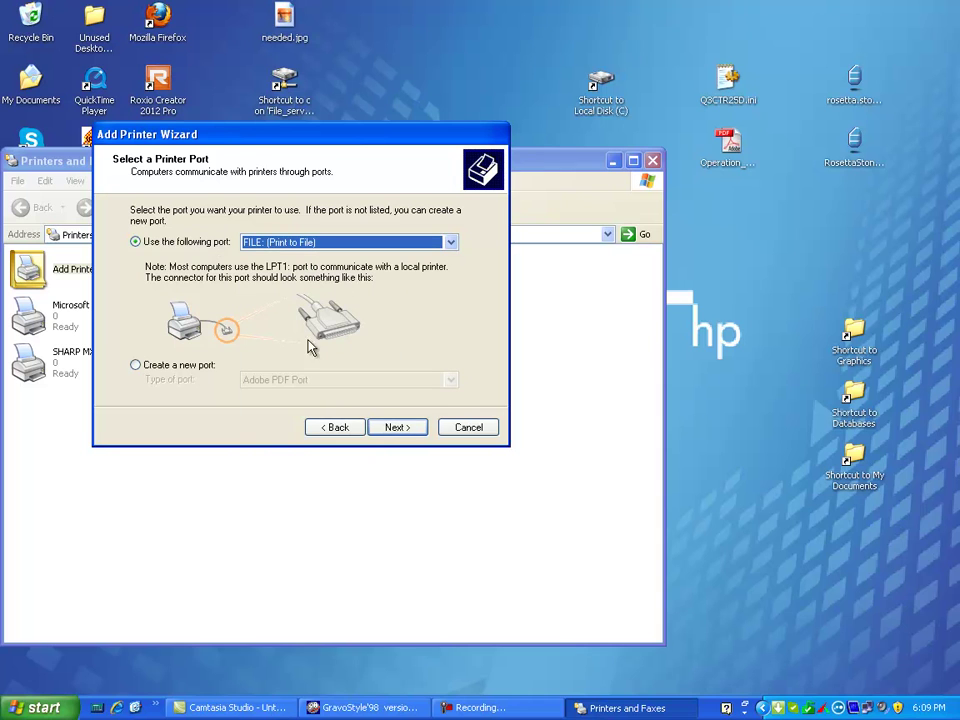
click(398, 428)
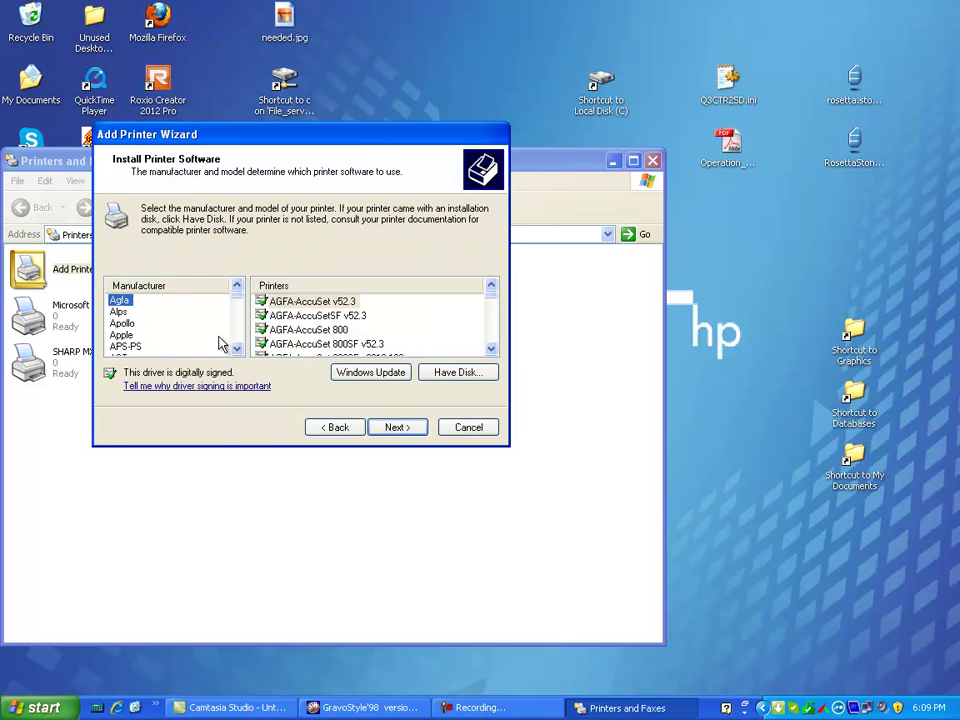
Choose the Generic manufacturer's Generic / Text Only printer and keep the existing driver.
click(240, 318)
click(240, 317)
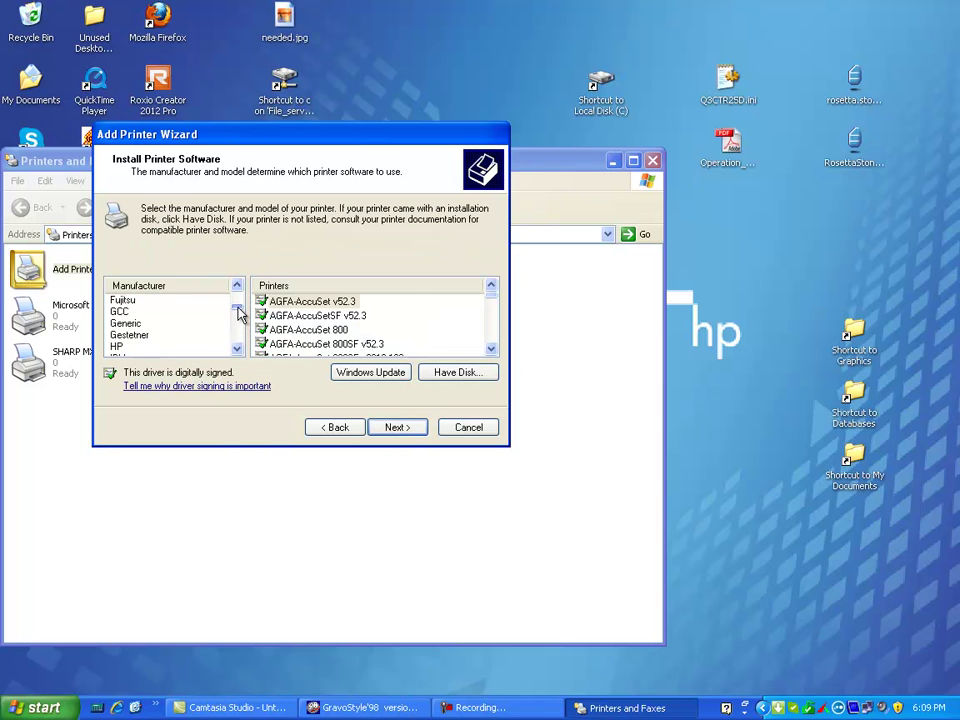
click(135, 312)
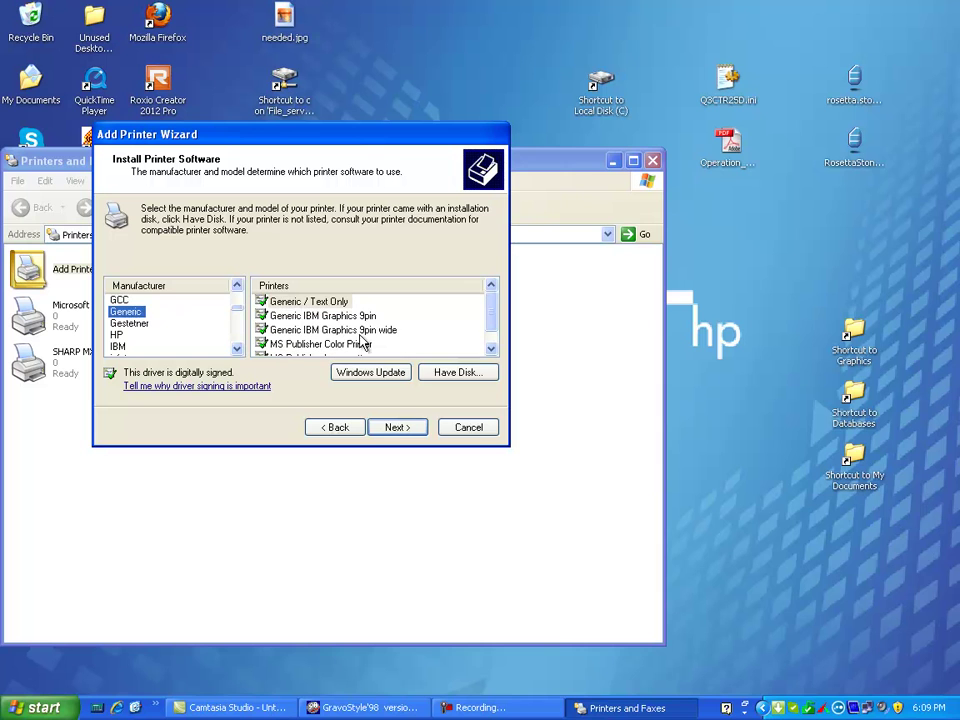
click(318, 304)
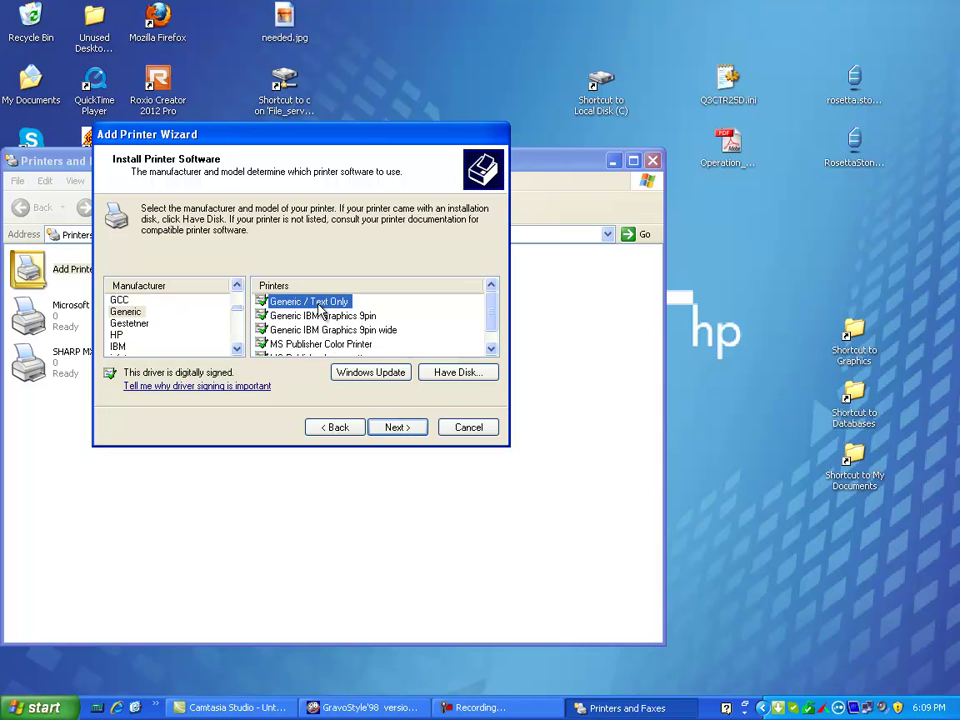
click(397, 427)
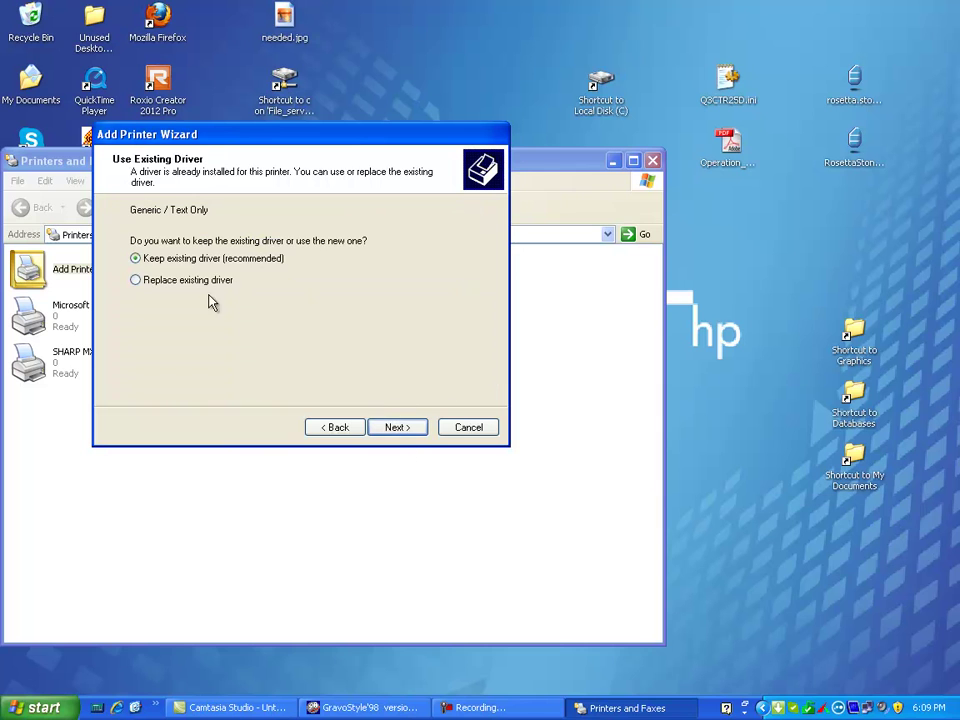
click(397, 427)
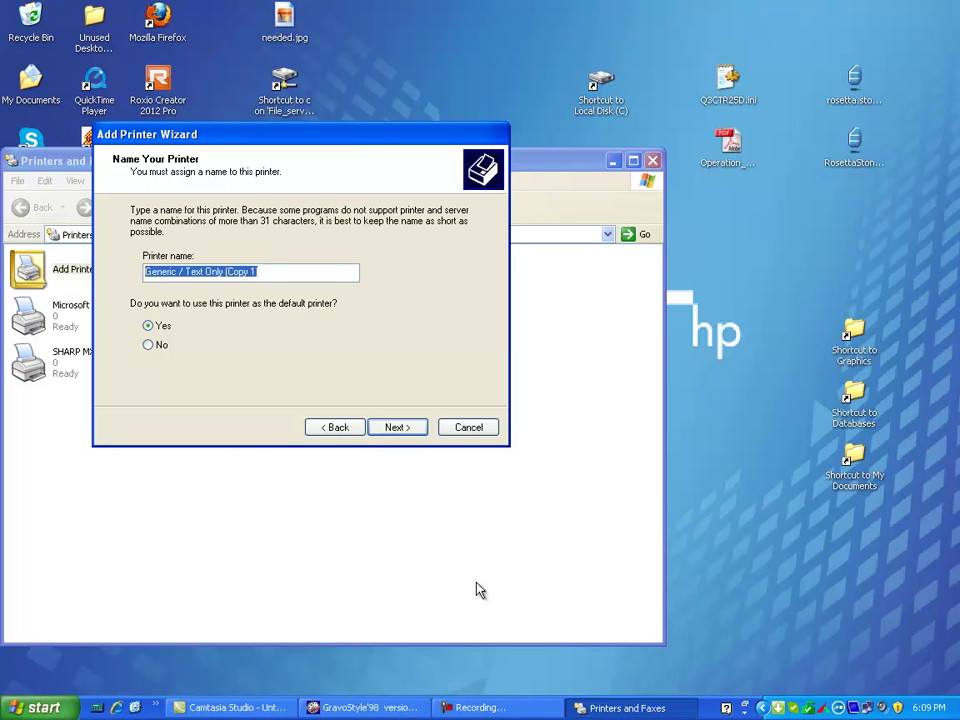
Name the printer "GenTxt 2 File", keep it non-default and unshared, finish without a test page, and select it in the printer list.
text(GenTxt to File)
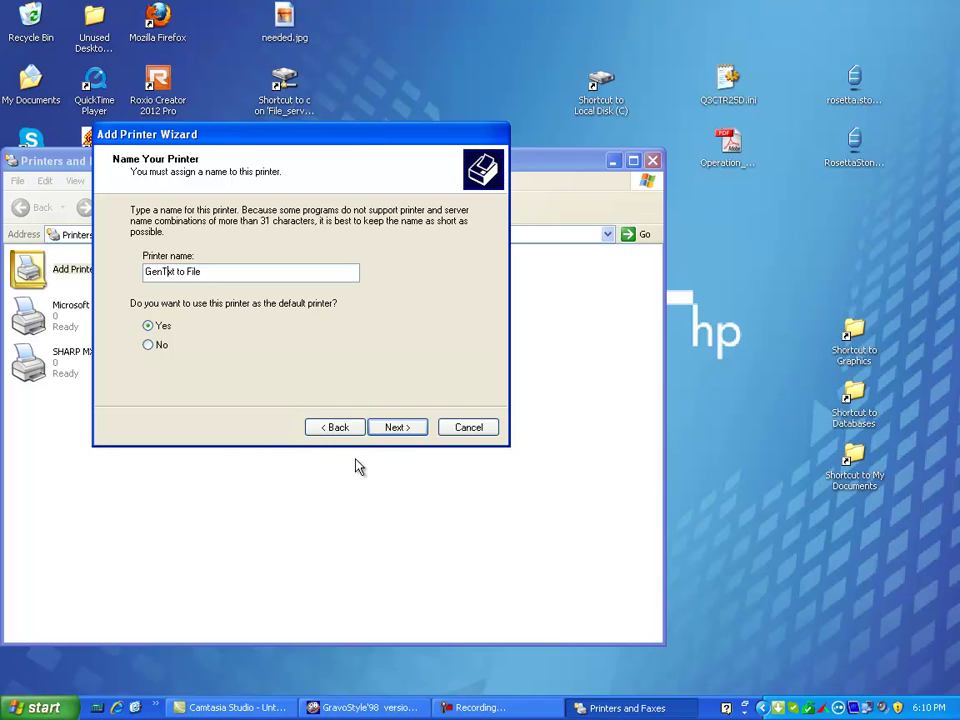
double_click(180, 271)
text(2)
click(400, 428)
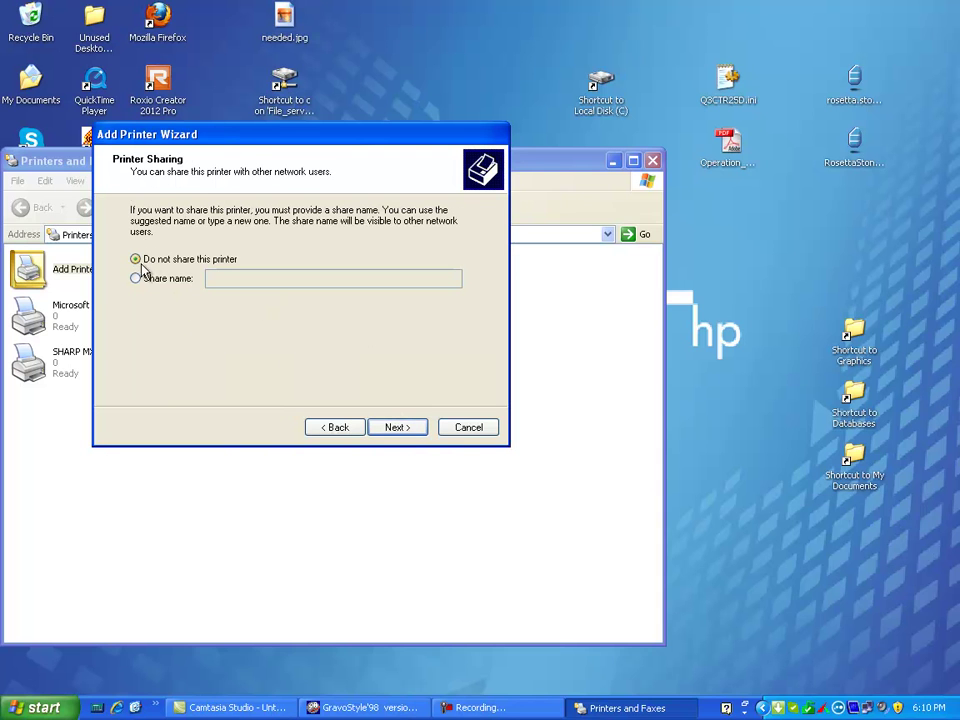
click(391, 427)
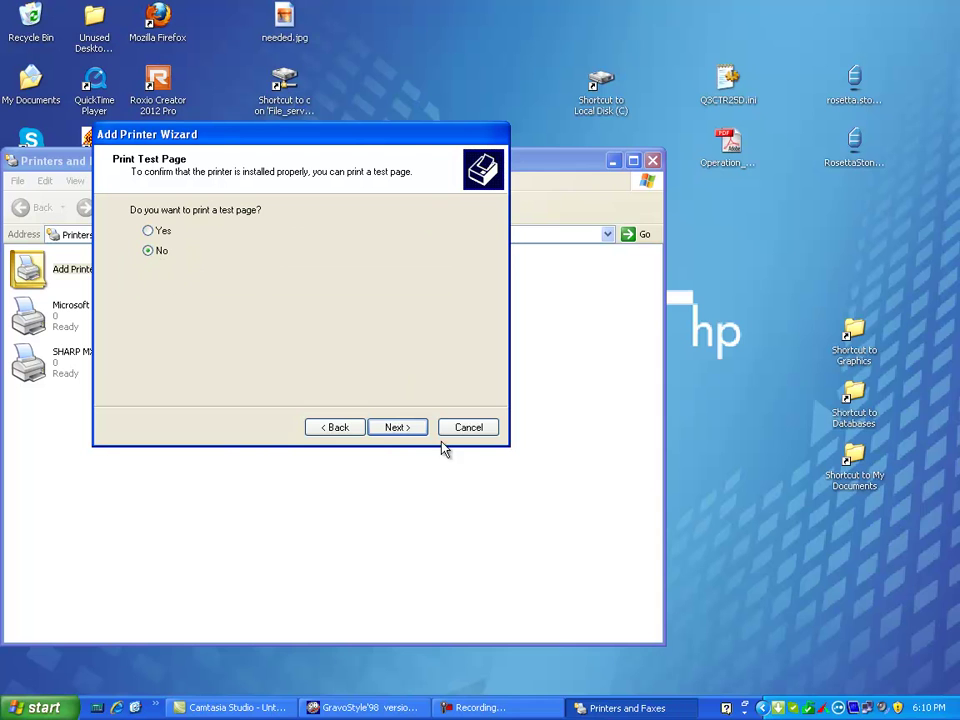
click(396, 427)
click(387, 429)
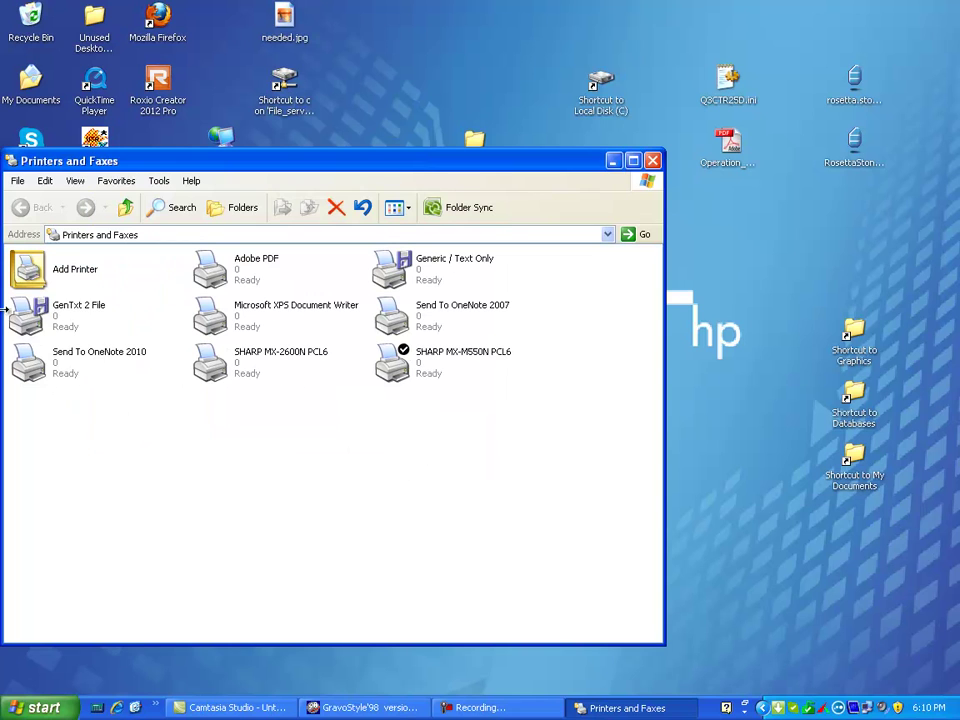
click(82, 320)
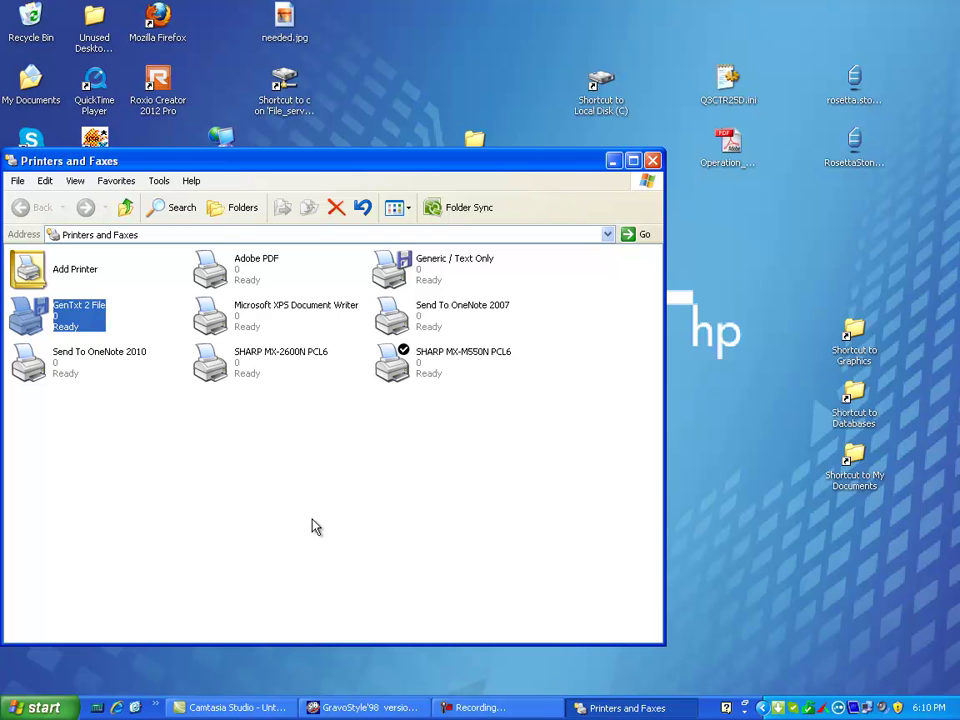
Switch to GravoStyle'98 and open the Q3X controller's properties from the machine setup.
click(380, 708)
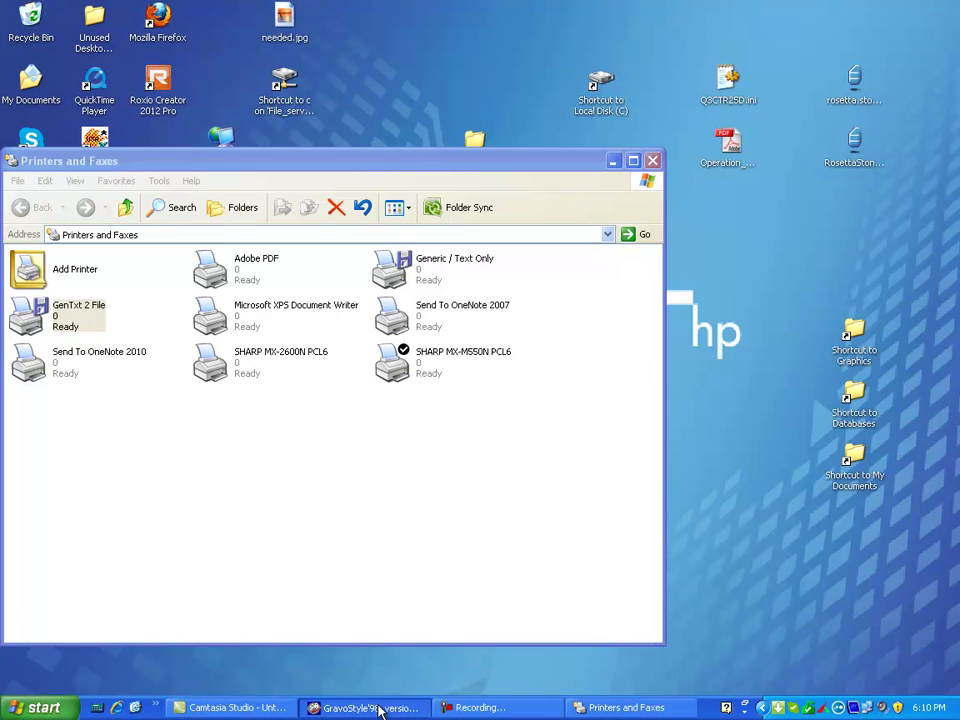
click(162, 33)
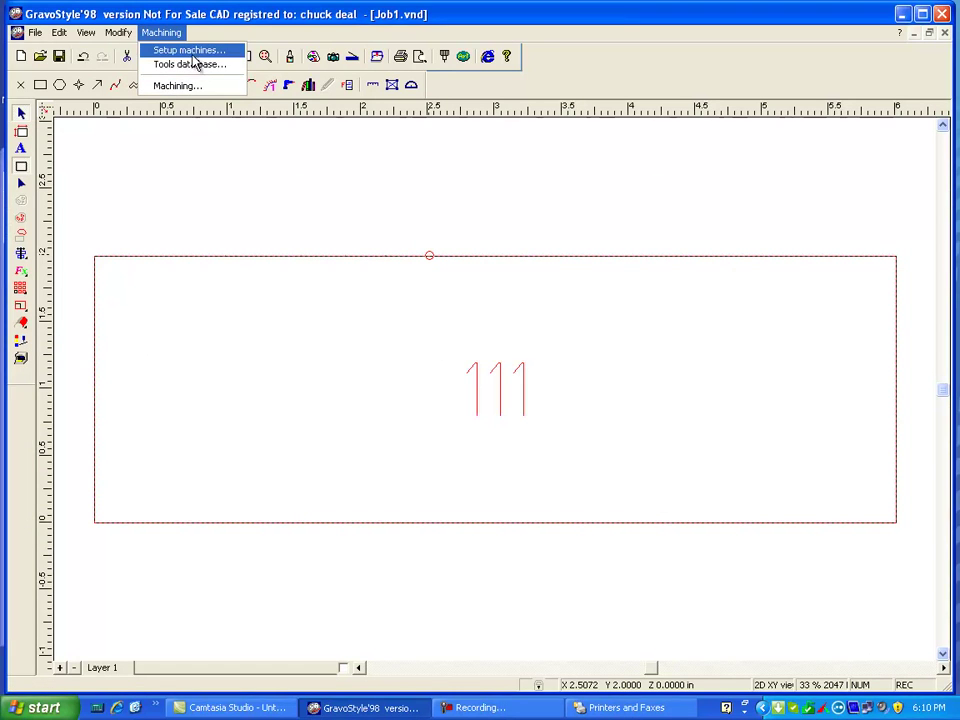
click(192, 54)
click(374, 254)
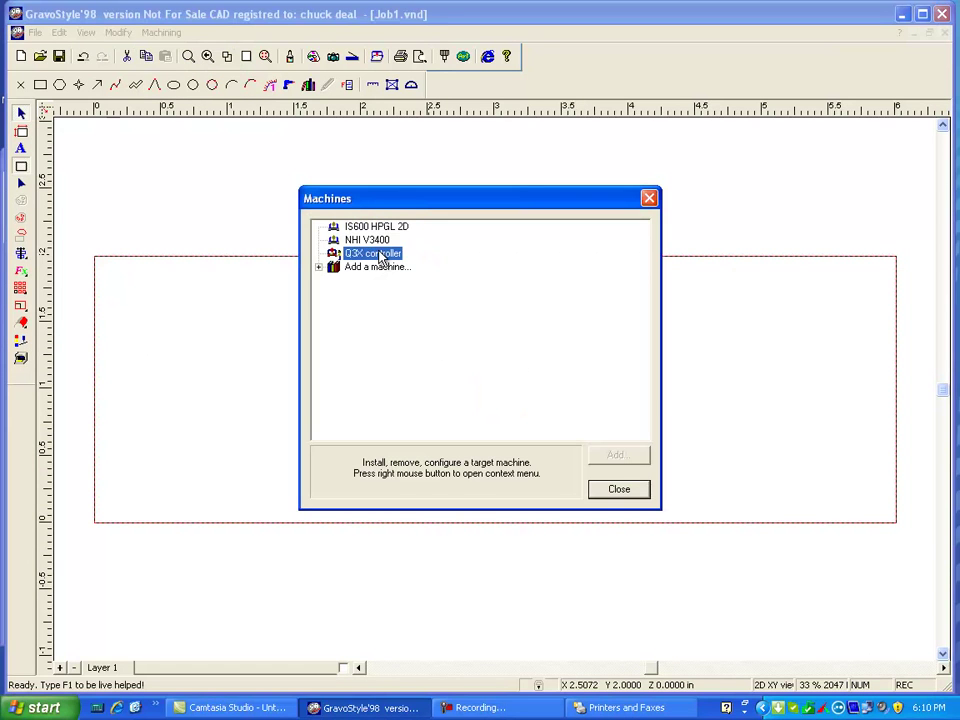
right_click(380, 258)
click(433, 261)
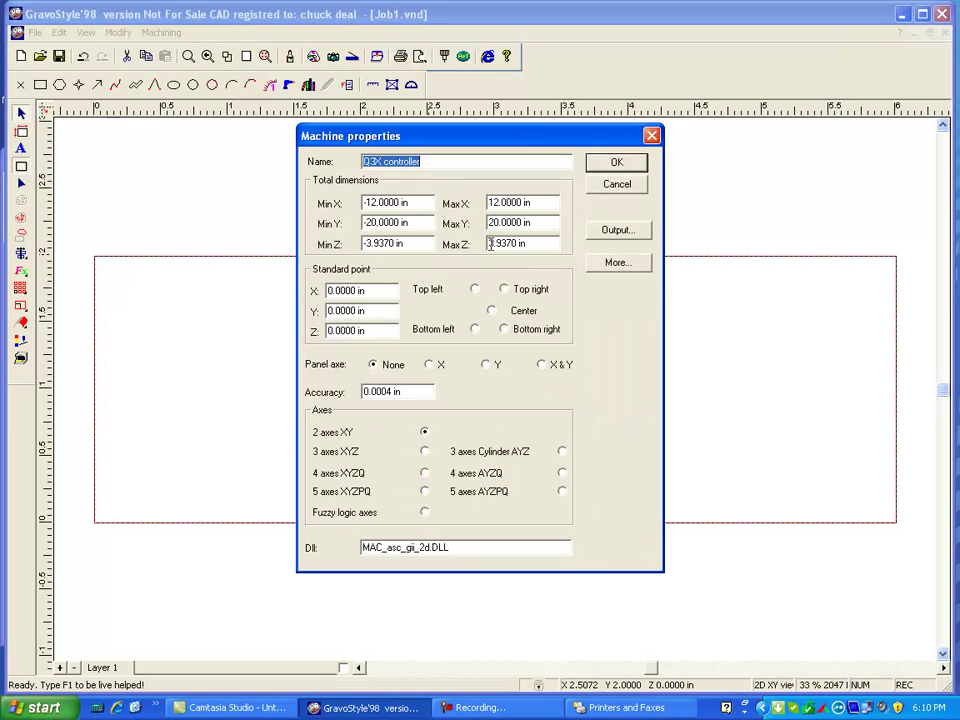
Set the Q3X controller's Windows spooler output to the GenTxt 2 File printer and close the machine setup.
click(617, 229)
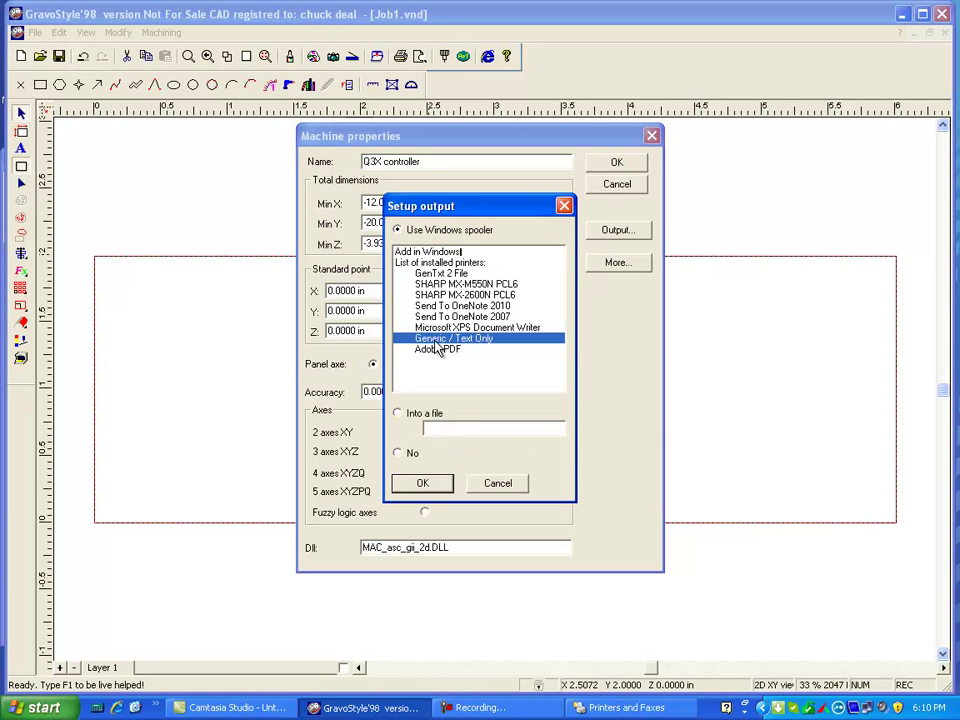
click(446, 276)
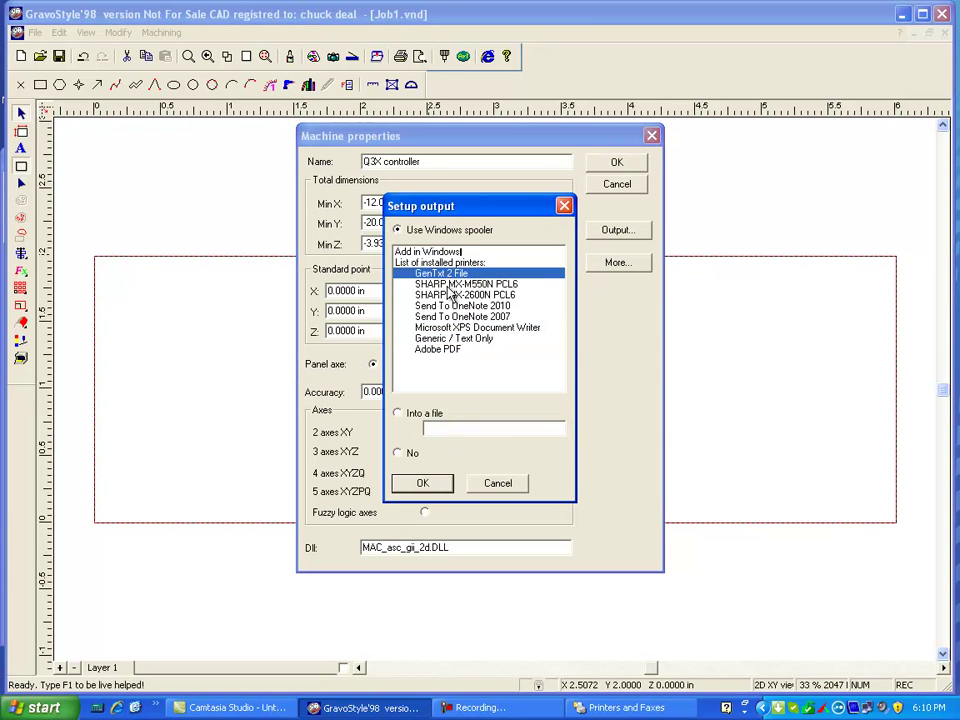
click(420, 485)
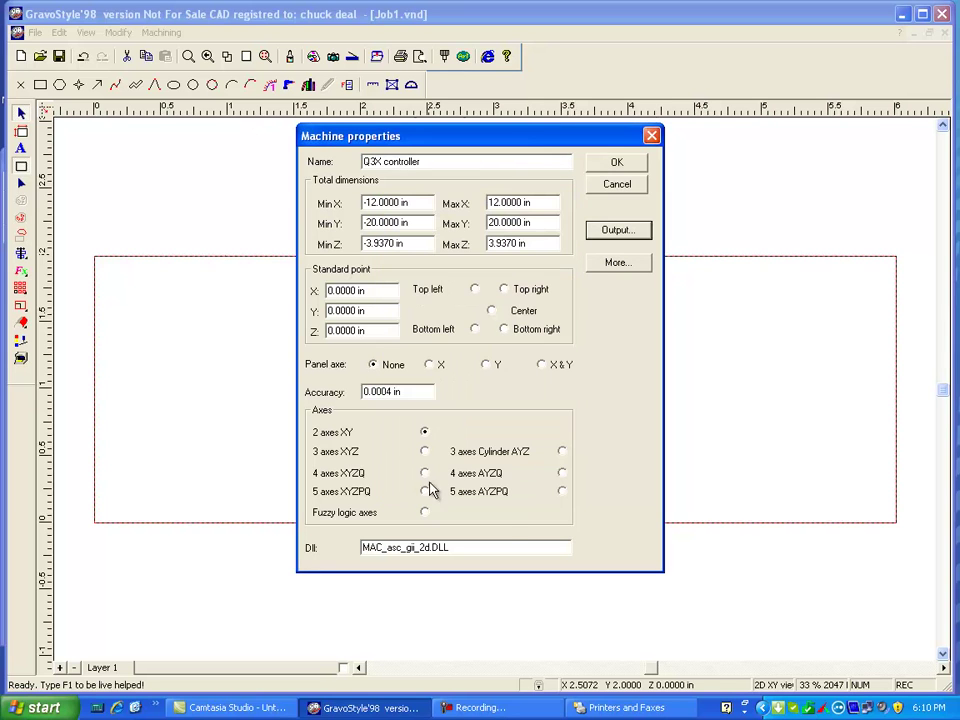
click(620, 163)
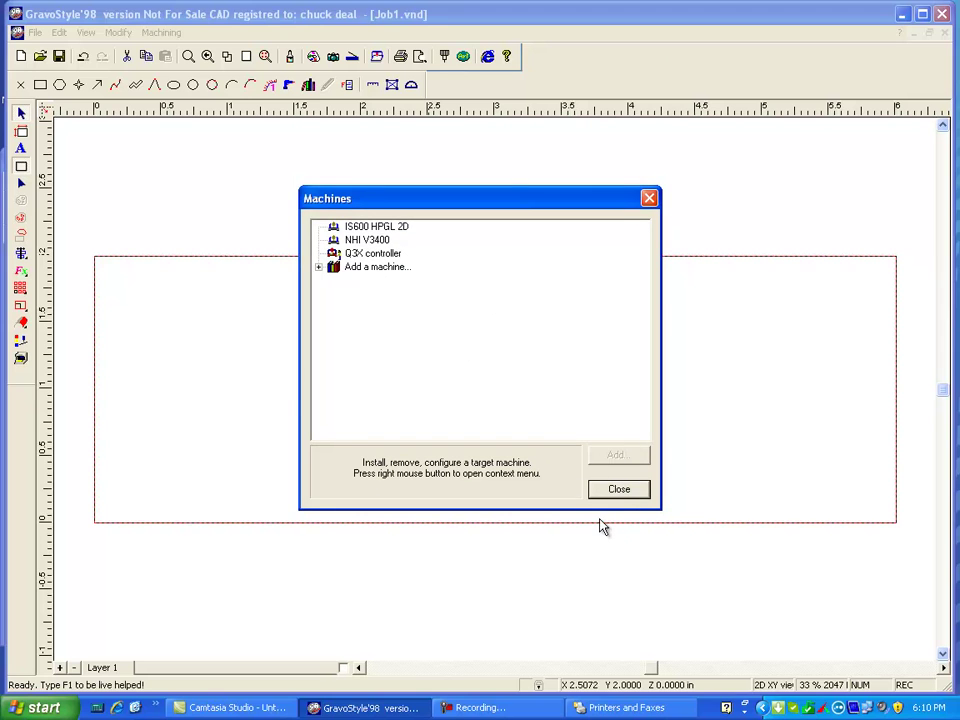
click(622, 490)
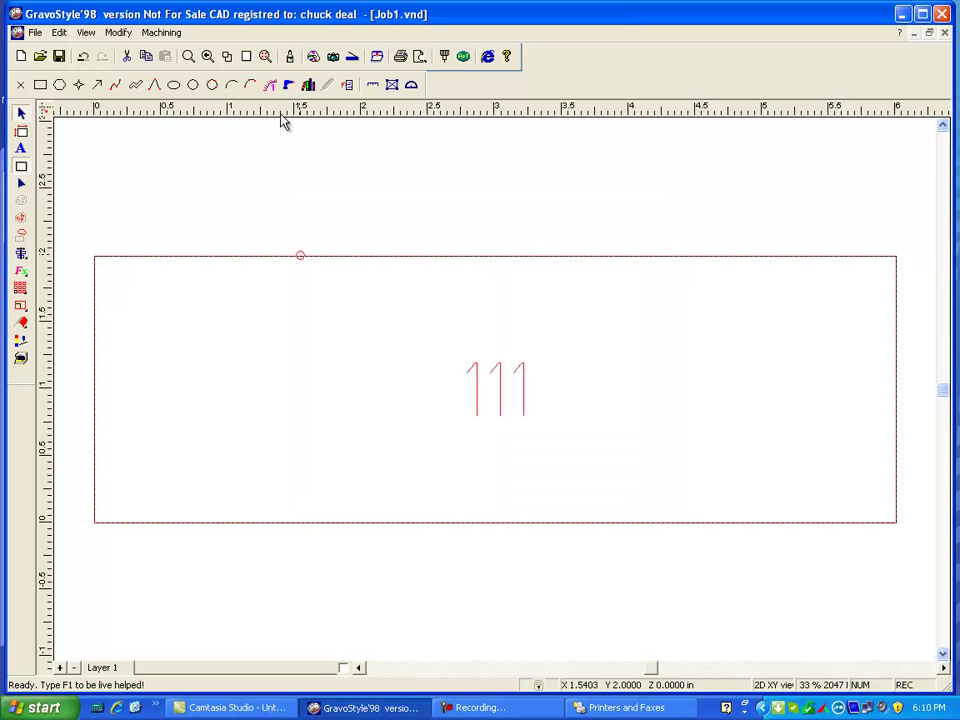
Run the 111 plate's machining through the Port output and print it to a file named "Freds file".
click(160, 33)
click(182, 86)
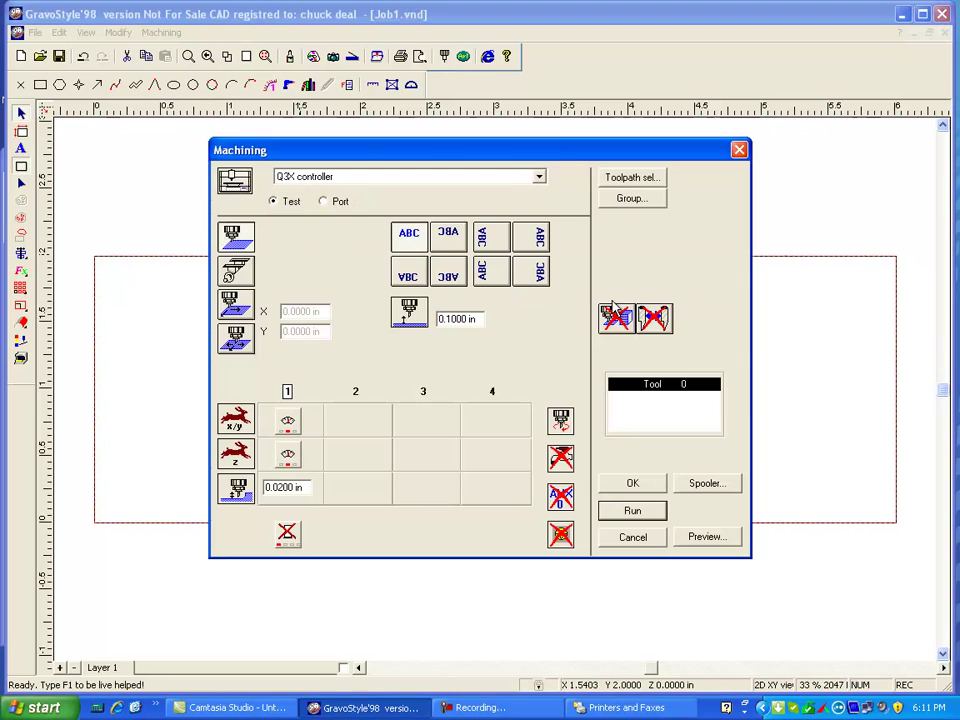
click(323, 202)
click(632, 484)
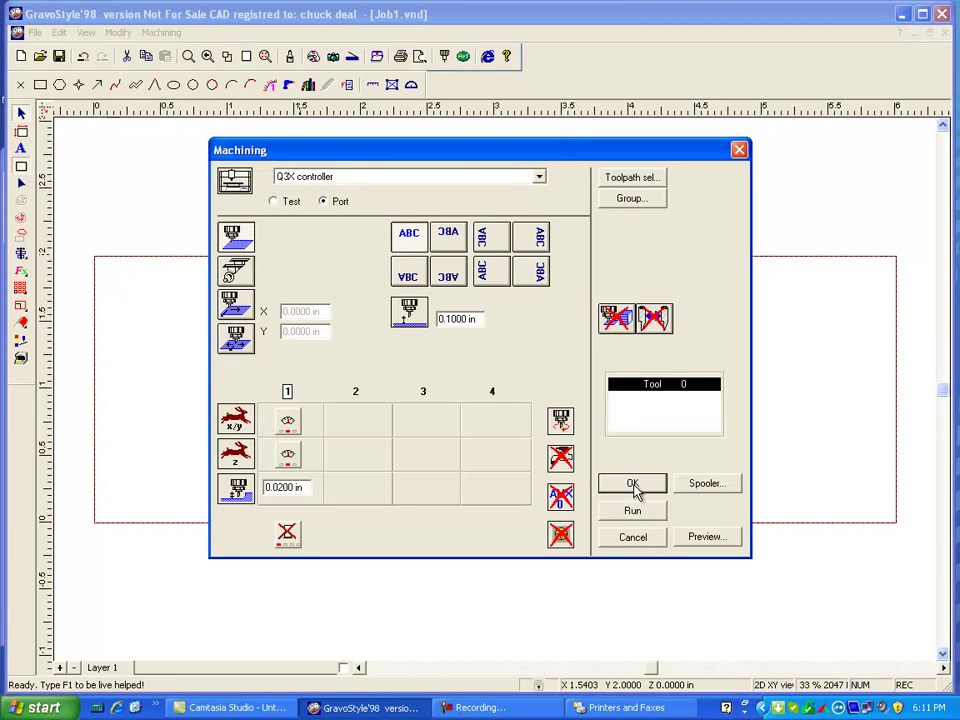
click(633, 511)
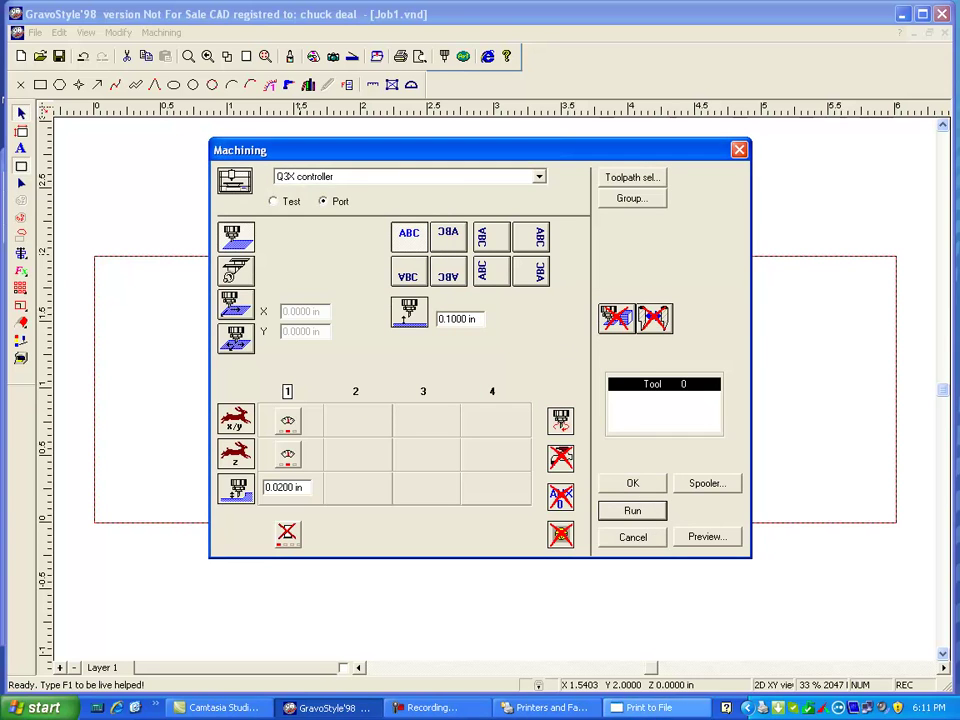
click(655, 708)
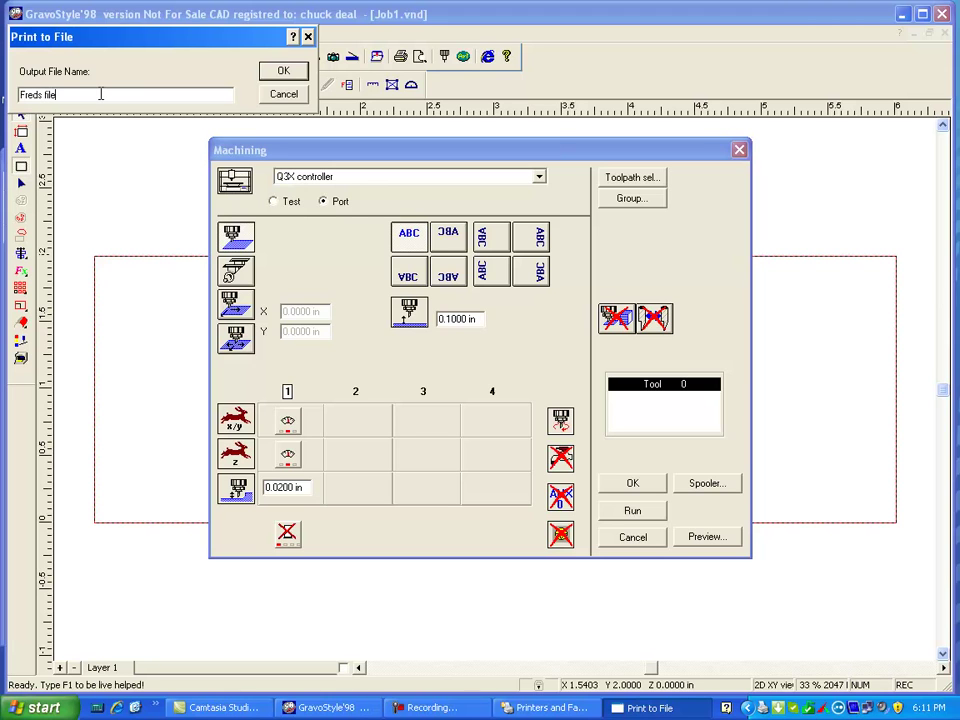
click(280, 72)
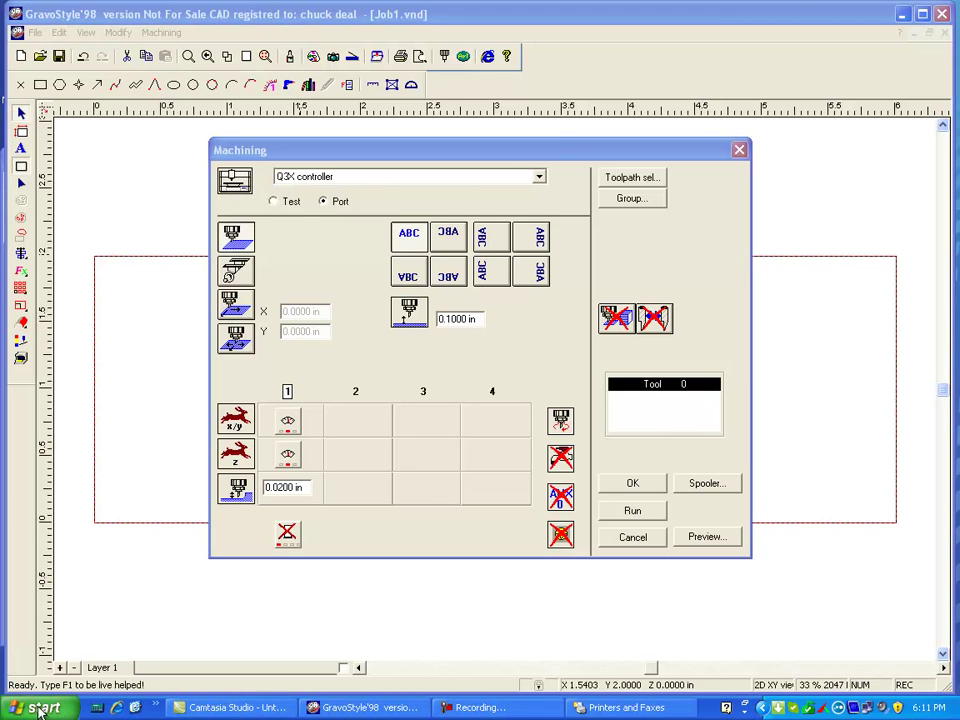
Open the Local Disk (C:) drive in Windows through My Computer on the desktop.
click(126, 711)
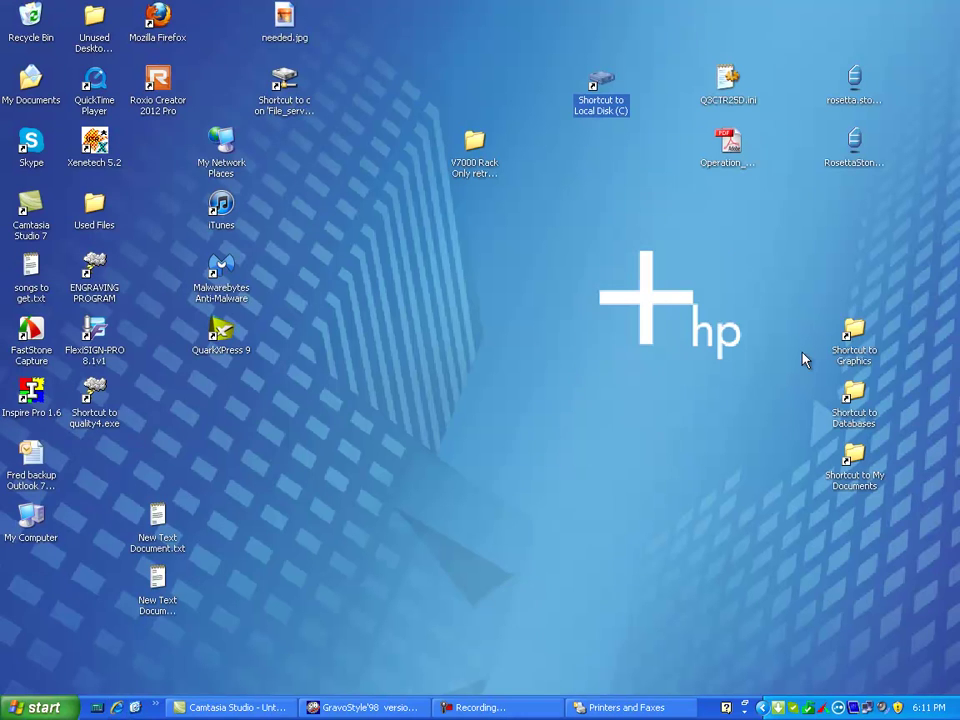
double_click(20, 525)
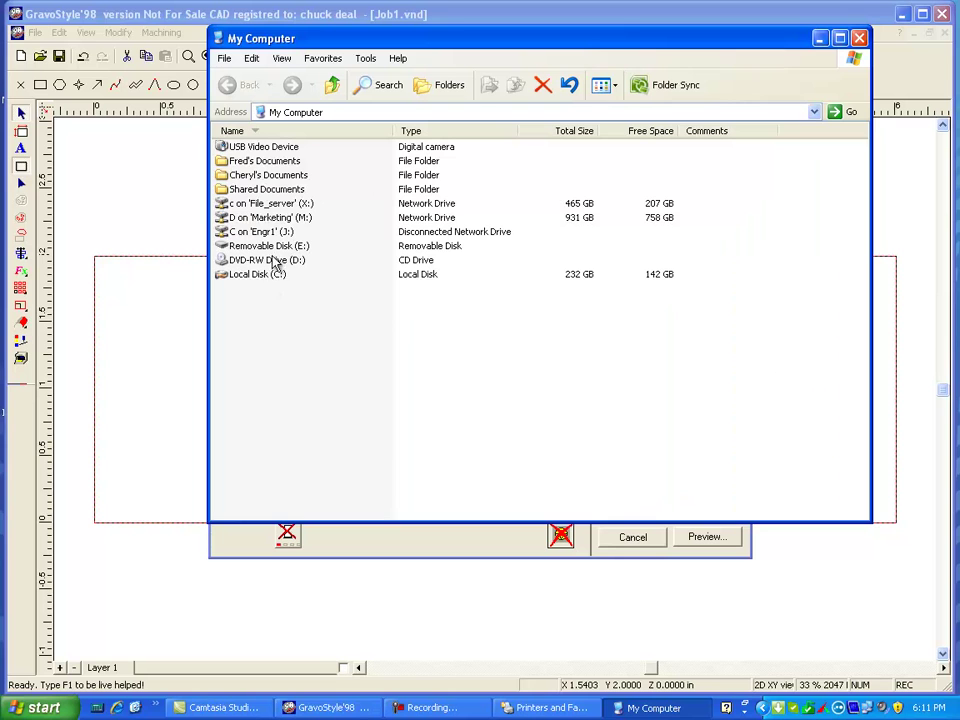
double_click(268, 278)
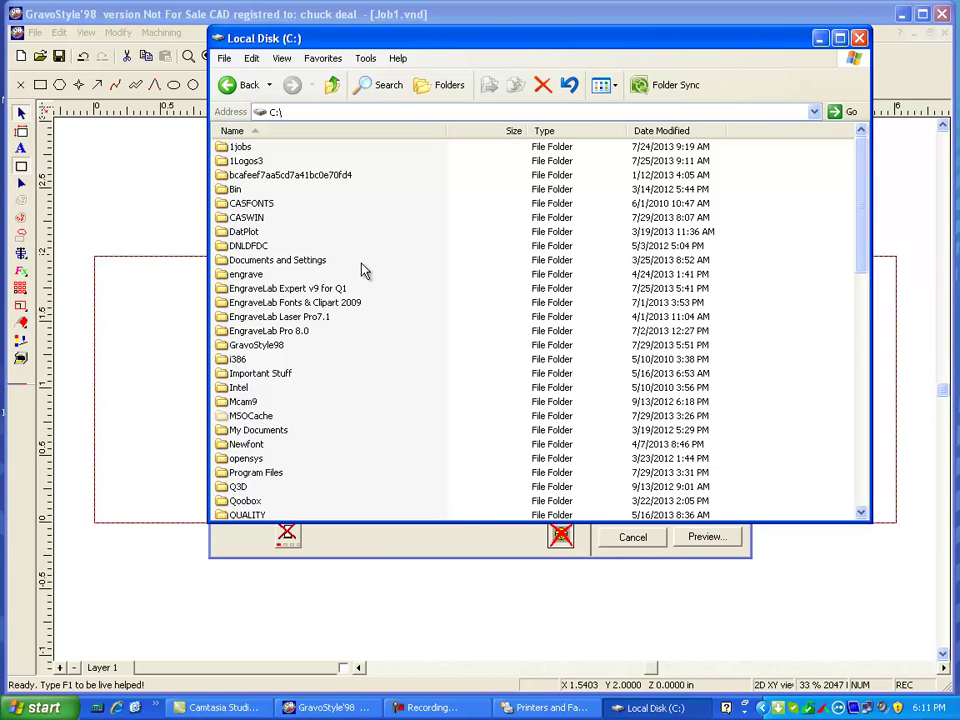
Search drive C: for files named "freds" containing "txt" and modified within the last week.
key(F3)
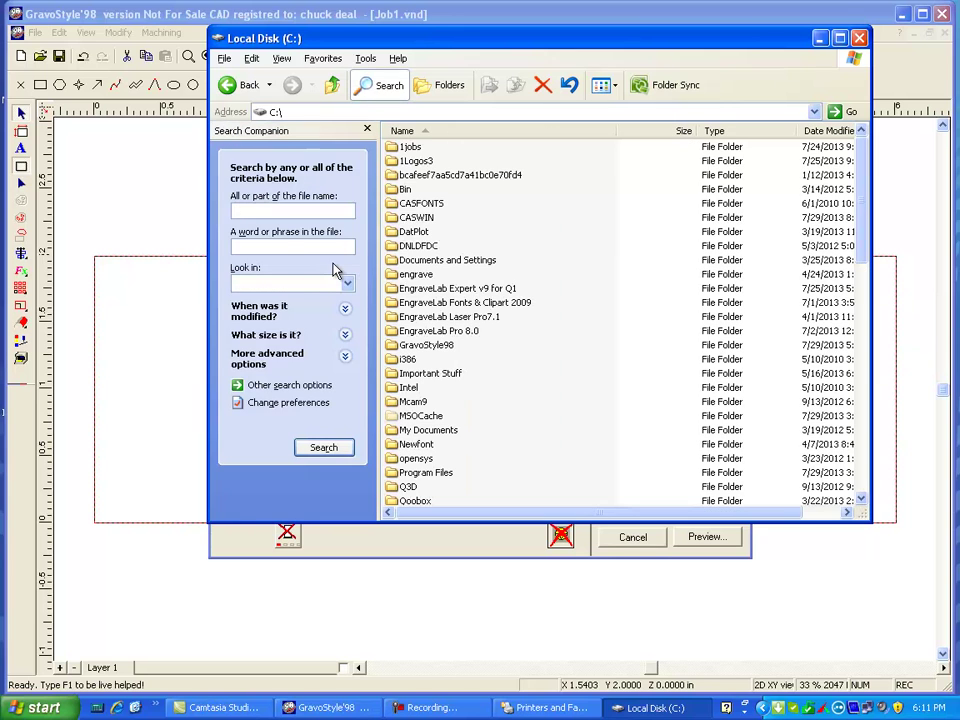
text(freds)
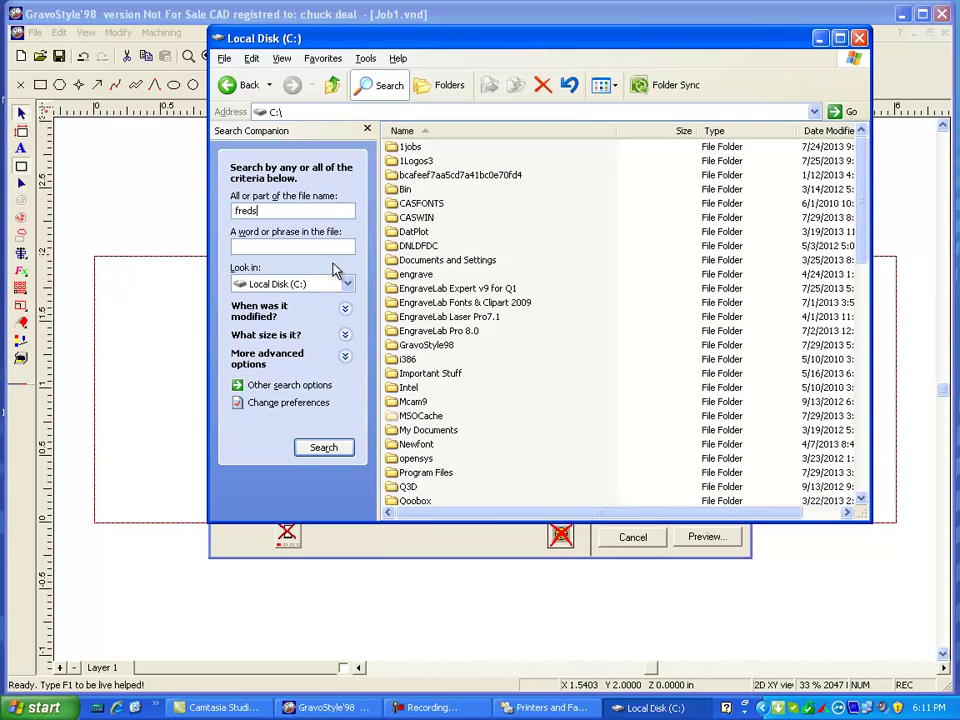
click(260, 246)
text(txt)
click(262, 311)
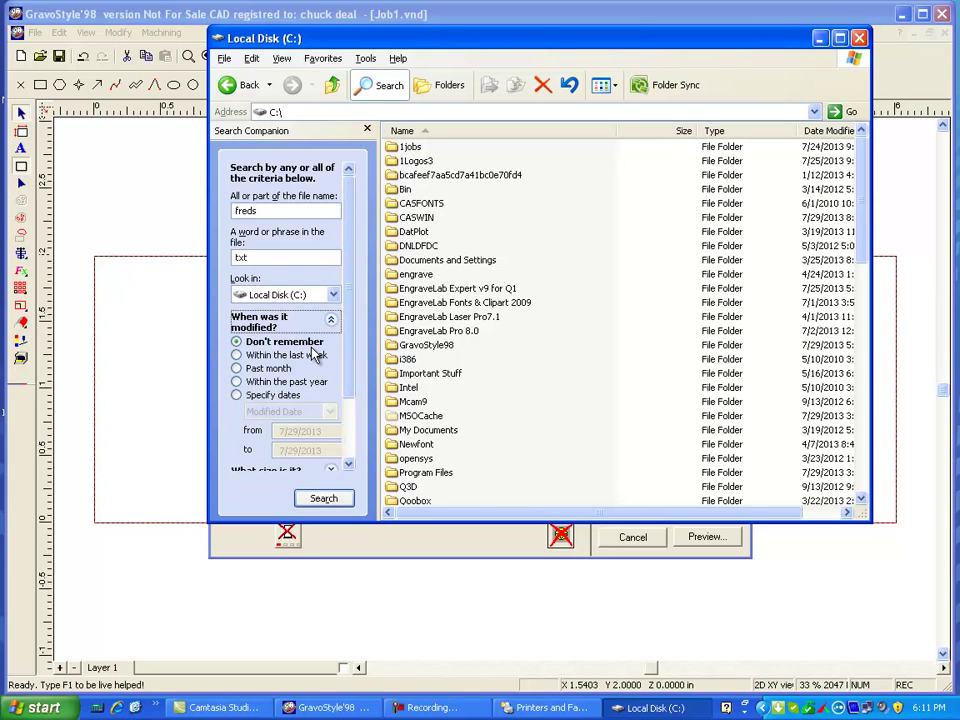
click(253, 355)
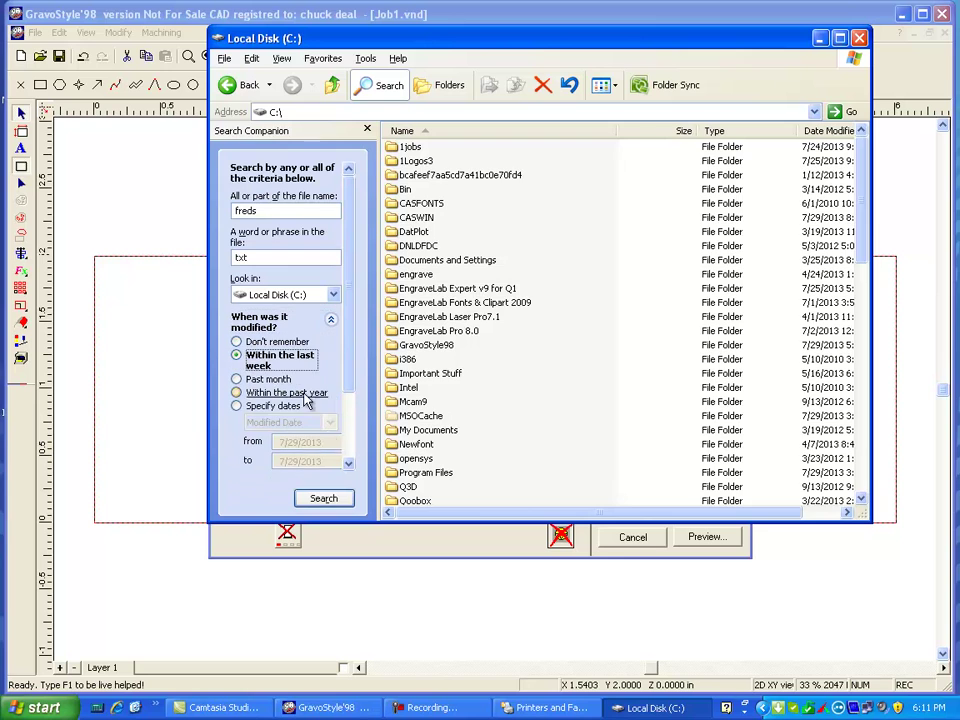
click(320, 497)
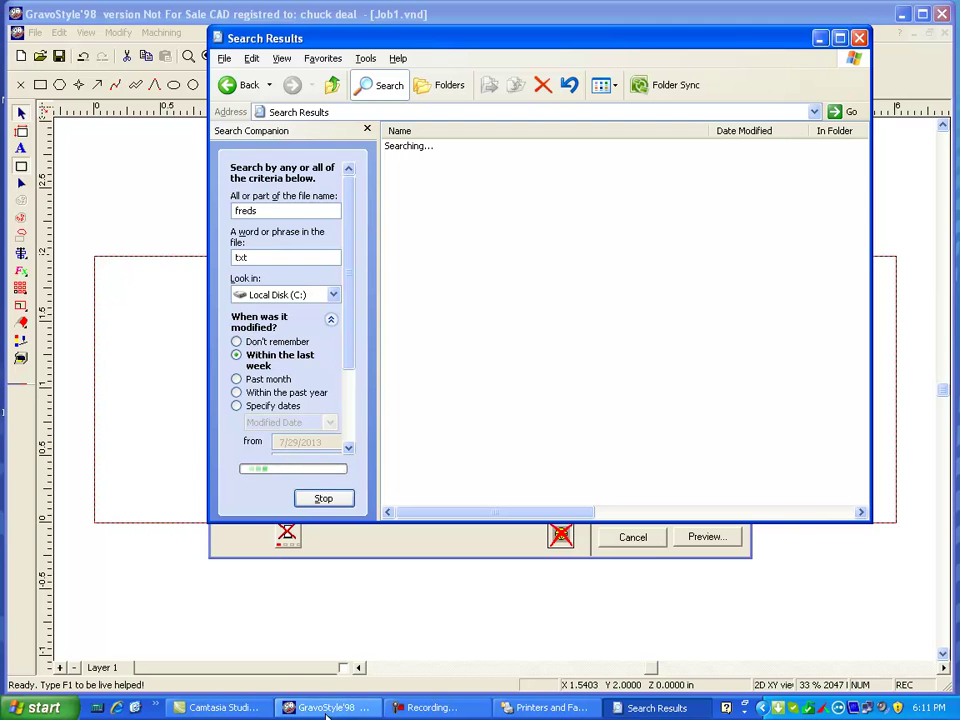
Check the My Documents folder for the printed output file and dismiss GravoStyle'98's Machining settings.
click(136, 707)
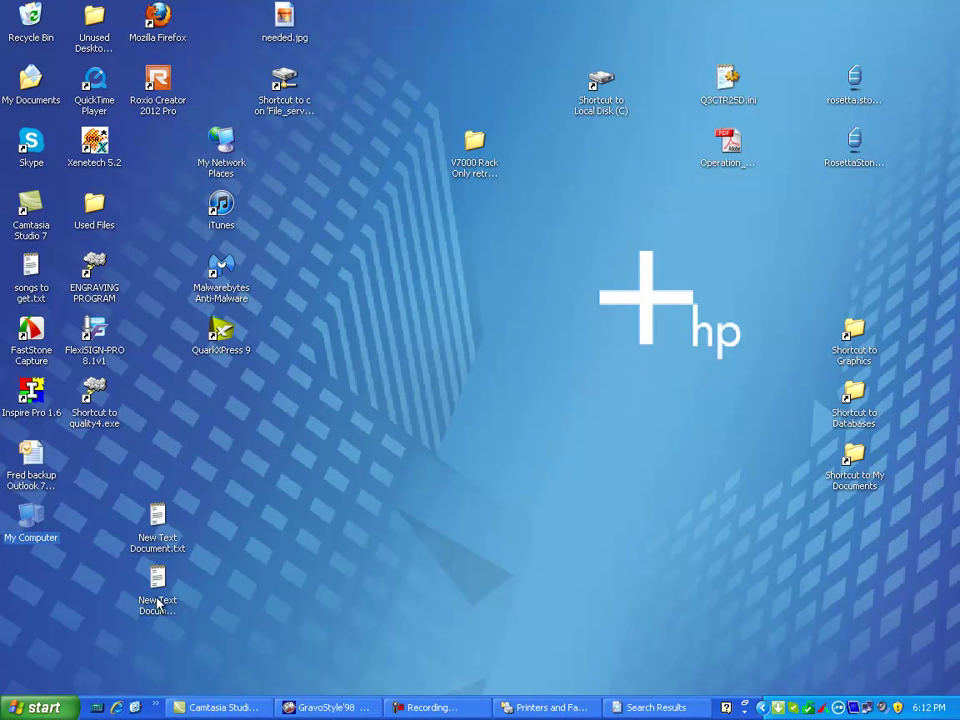
double_click(30, 82)
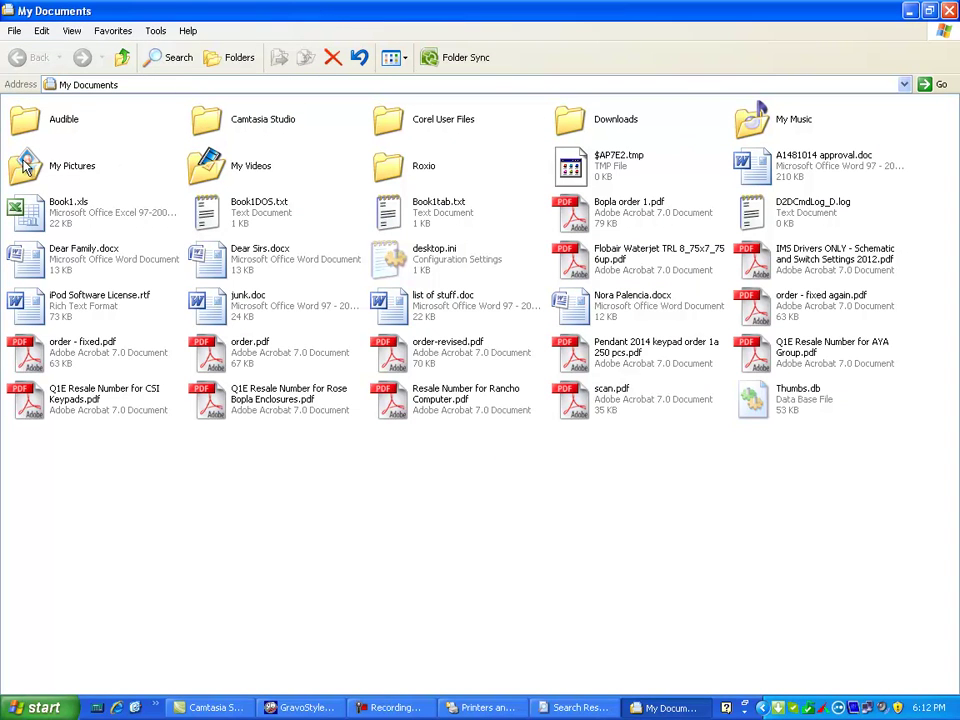
click(949, 10)
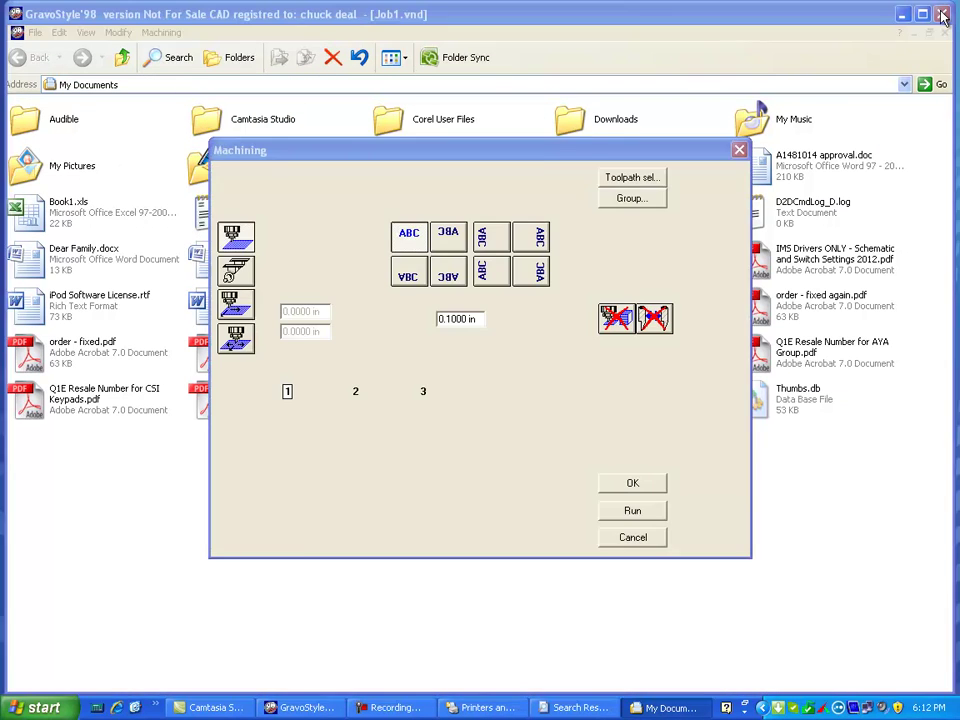
click(643, 539)
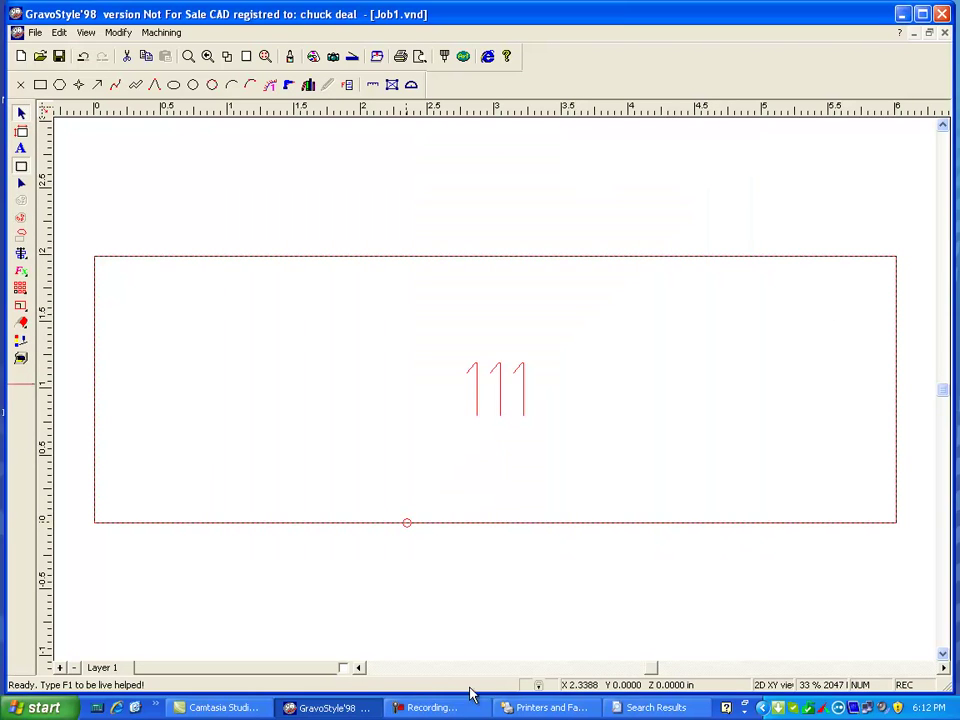
Open the GenTxt 2 File printer's properties in Printers and Faxes and examine its port assignment.
click(45, 708)
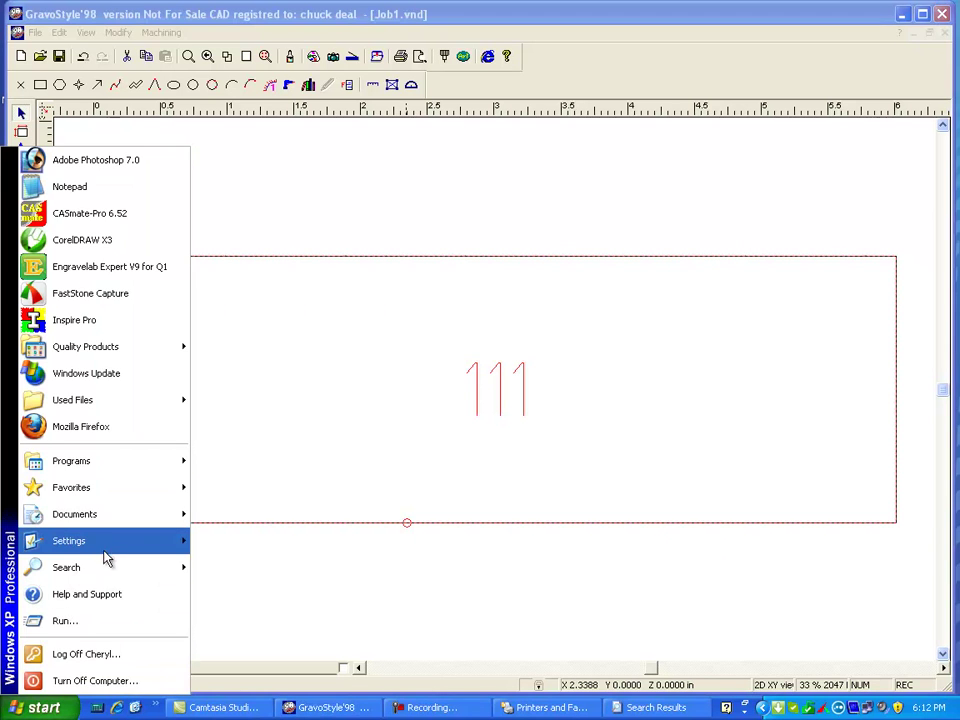
mouse_move(110, 543)
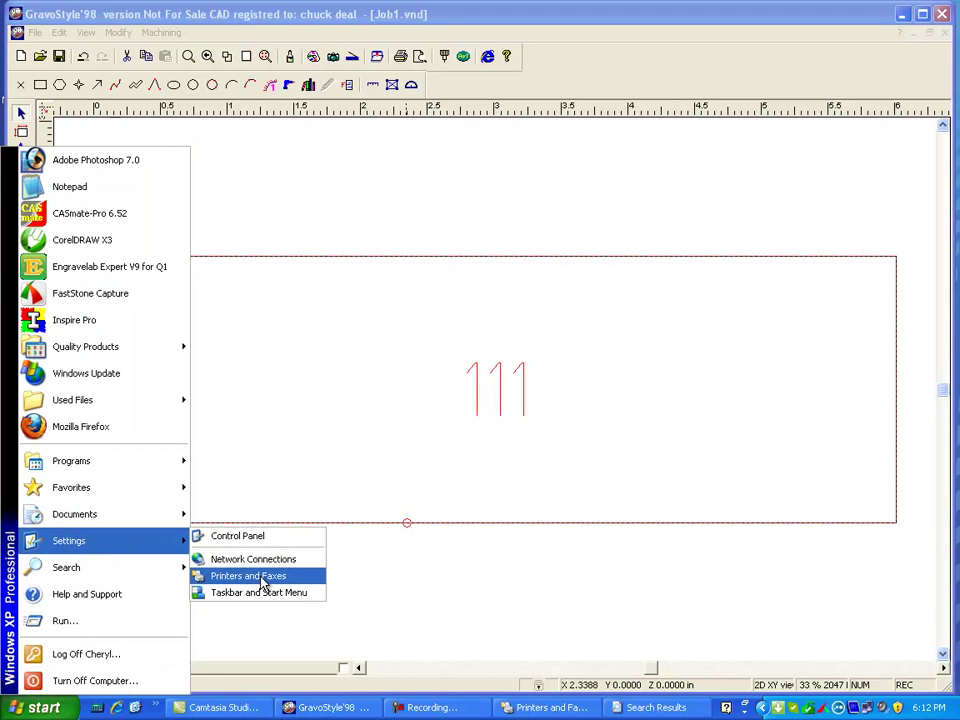
click(255, 575)
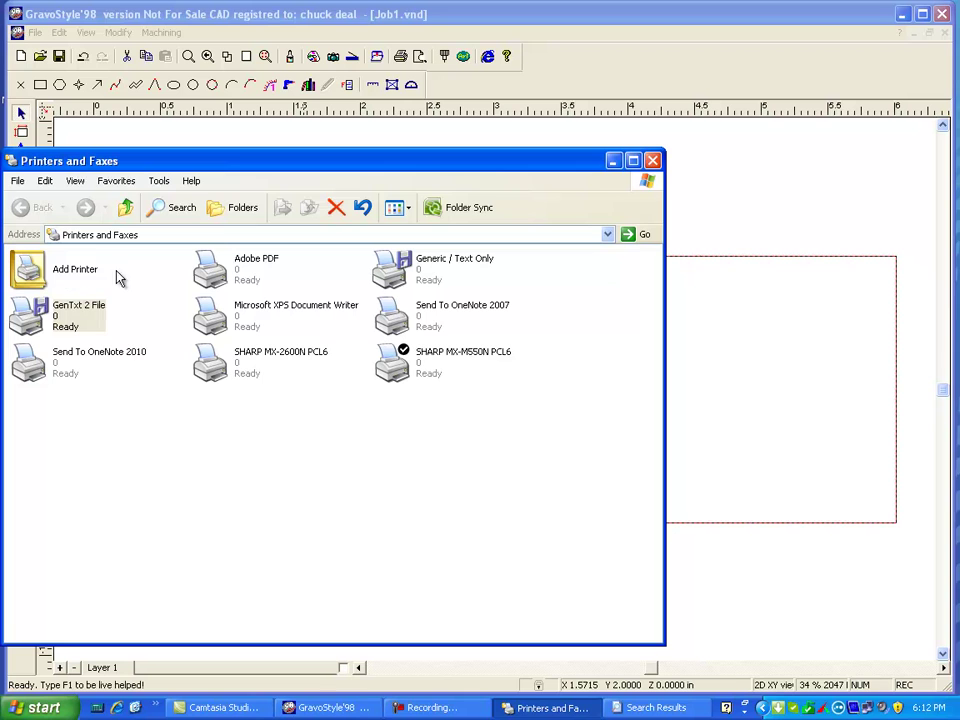
right_click(43, 304)
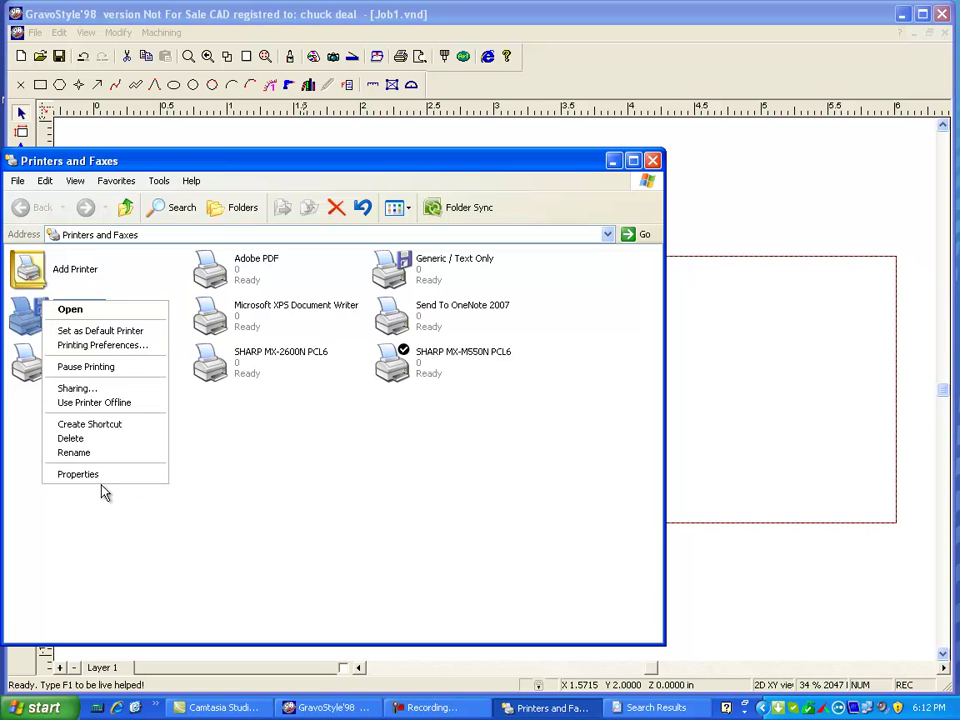
click(105, 491)
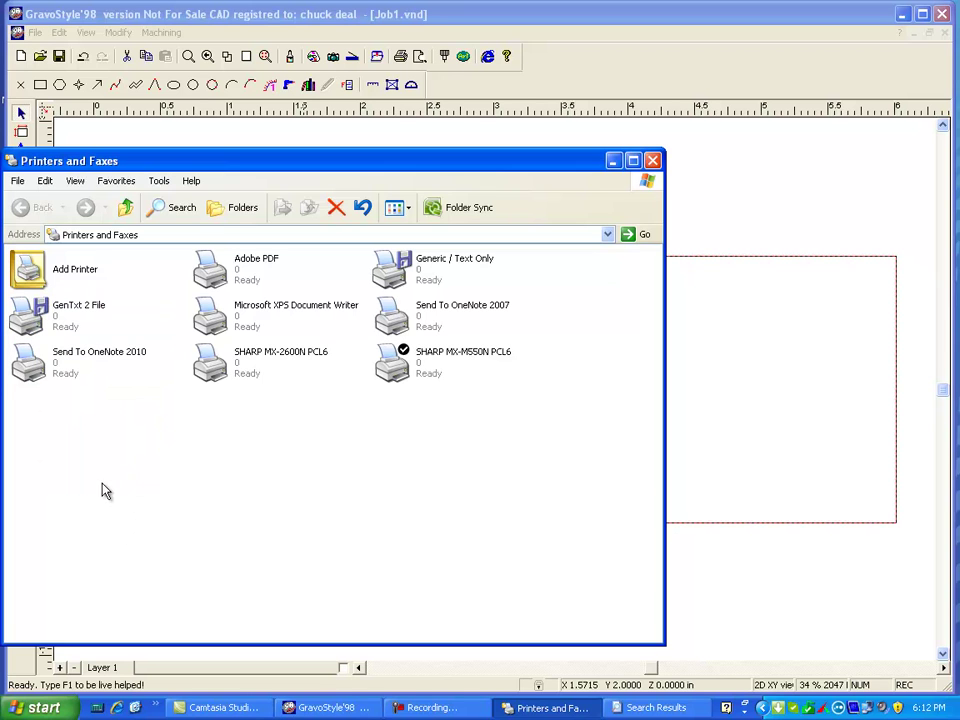
double_click(66, 308)
right_click(68, 307)
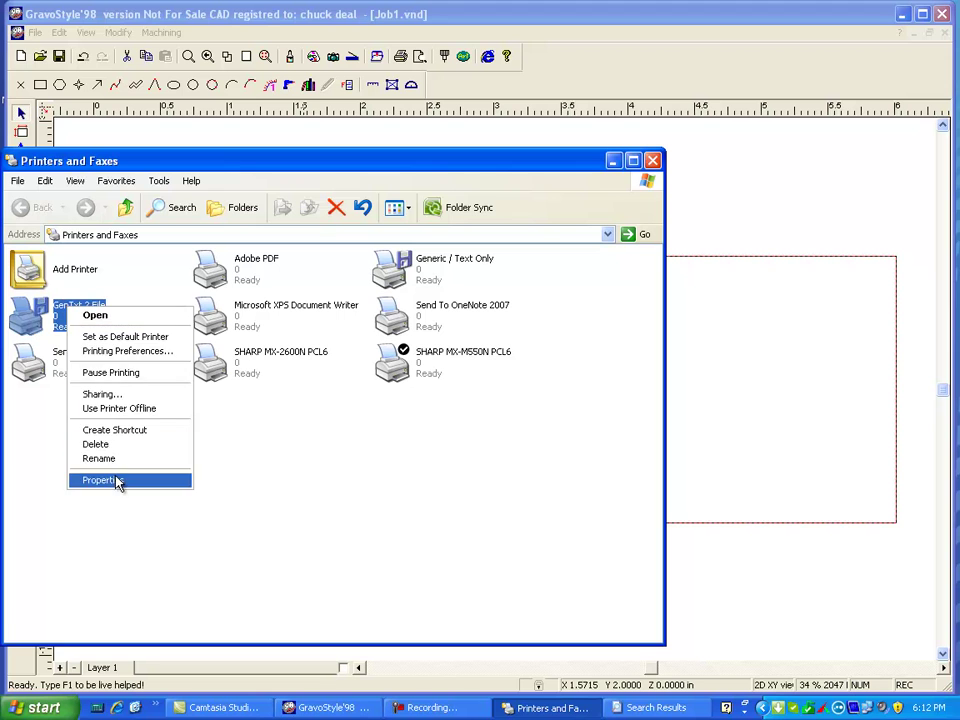
click(118, 480)
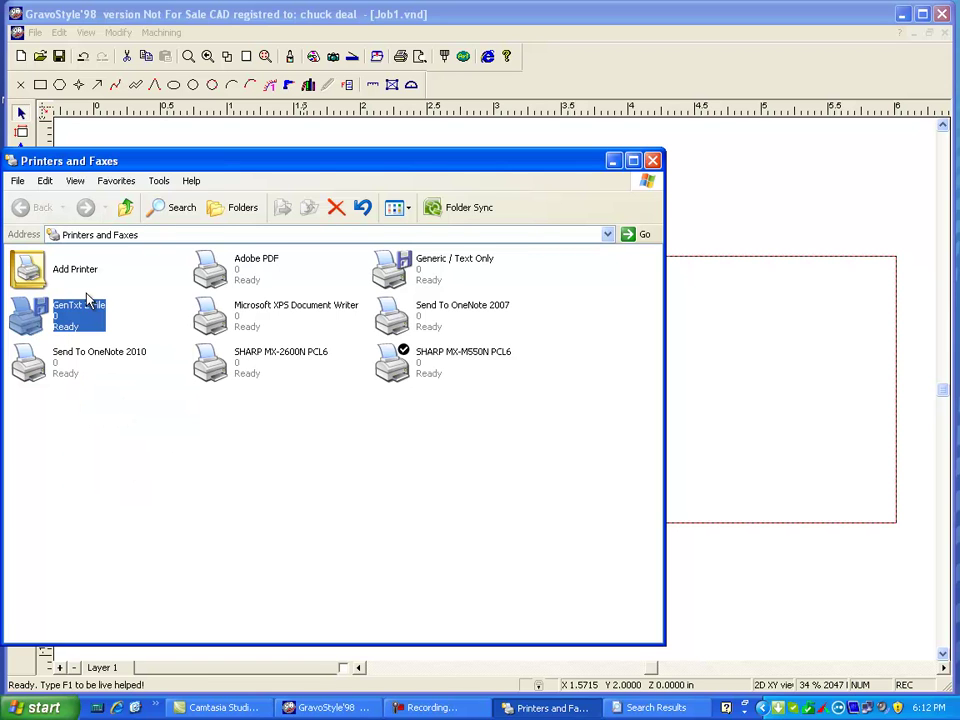
drag(349, 165, 526, 131)
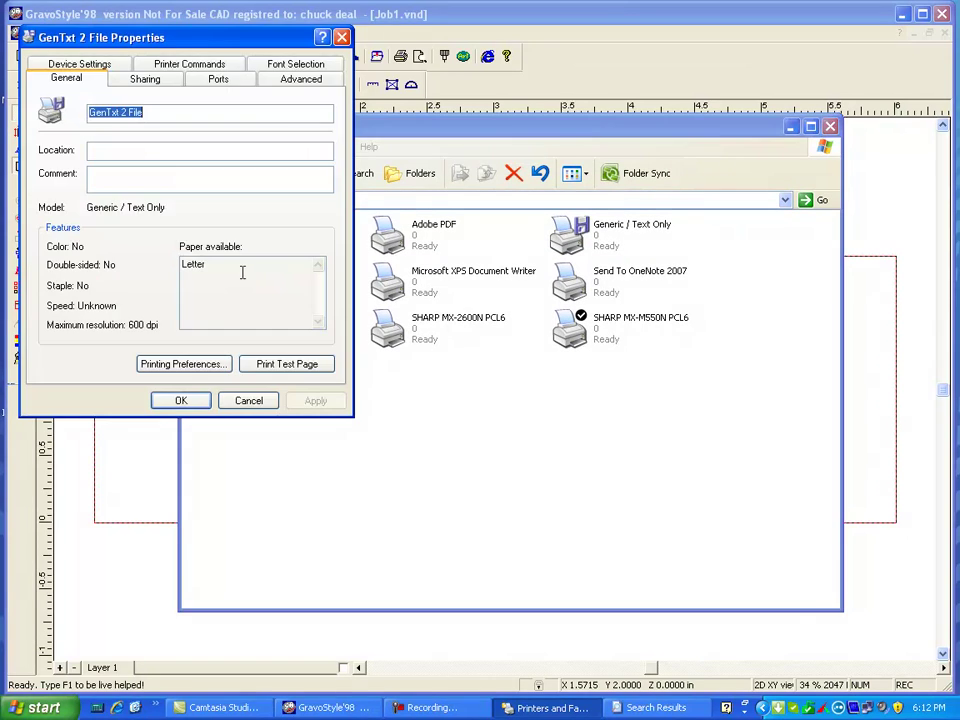
click(218, 81)
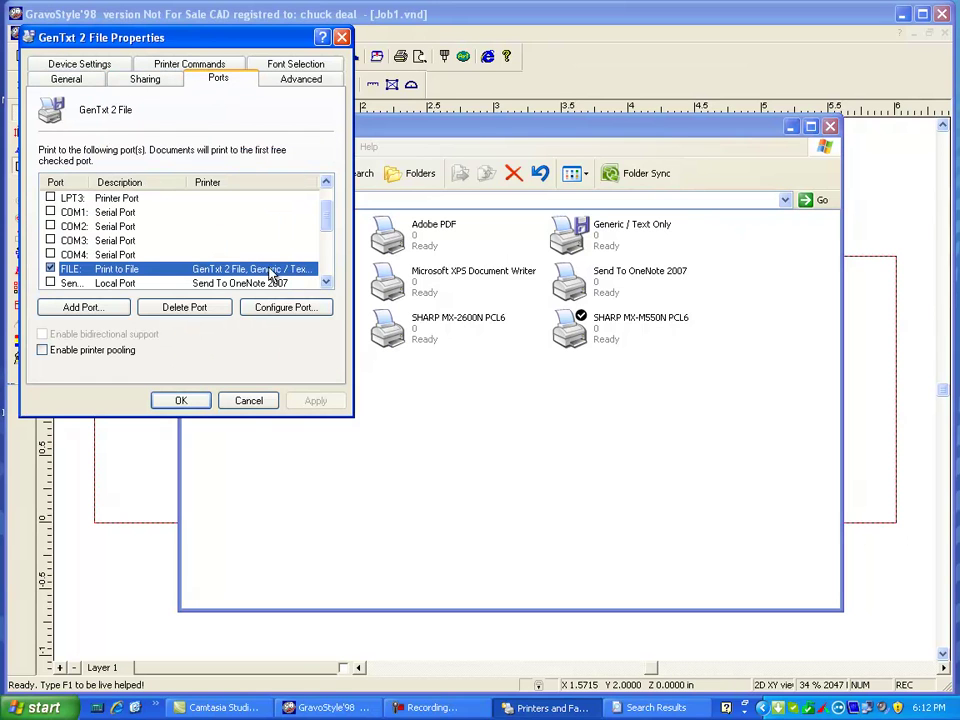
Check the FILE: port's configuration and review the GenTxt 2 File printer's sharing, advanced, font and device settings.
click(281, 310)
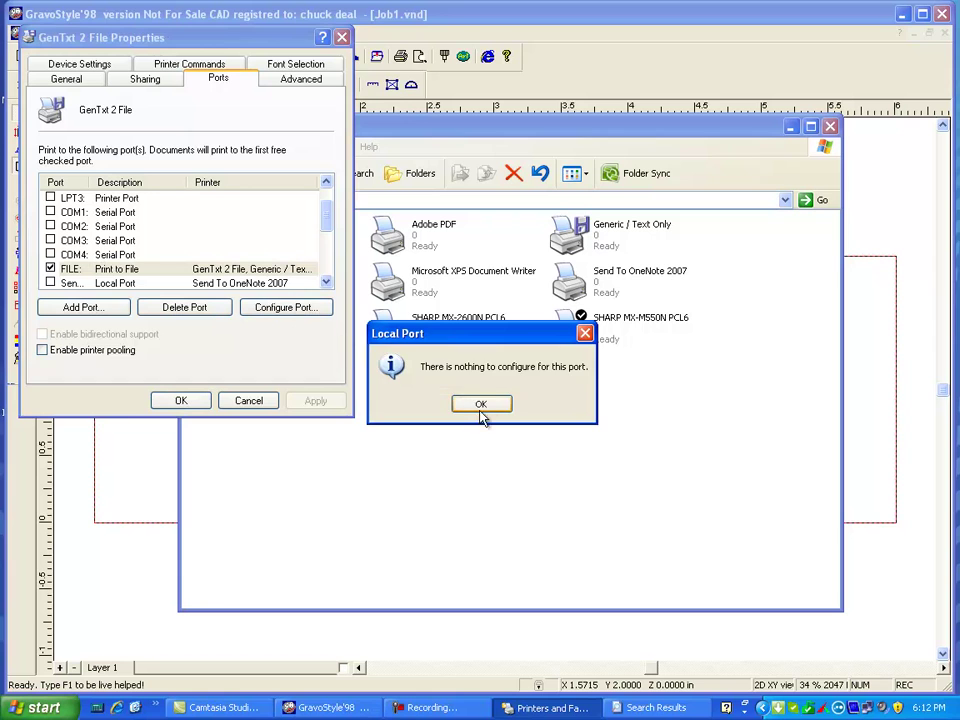
click(480, 405)
click(146, 81)
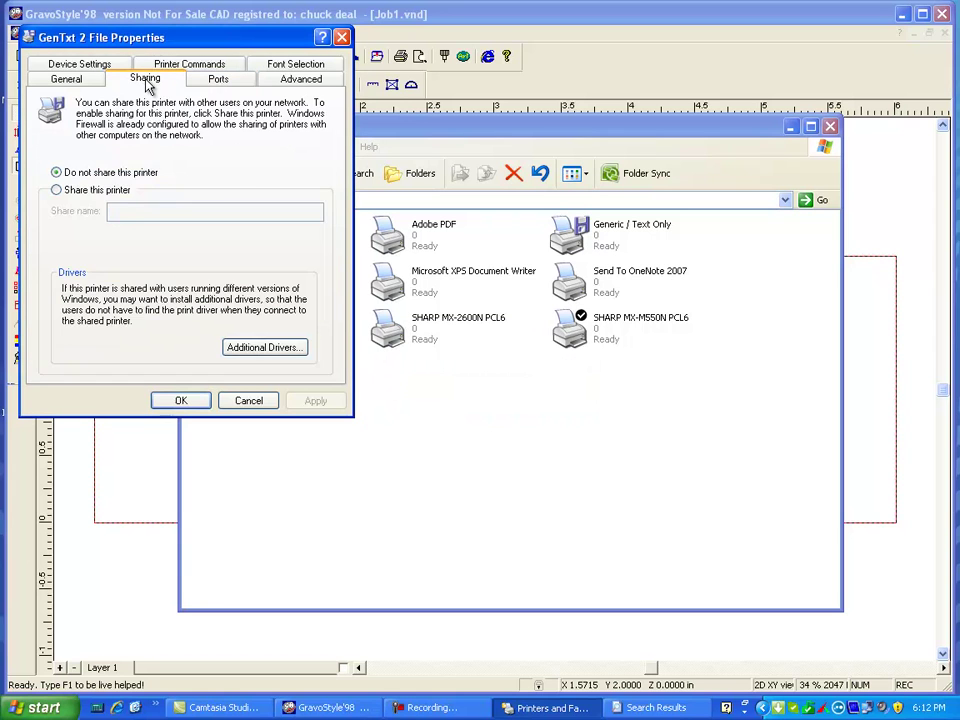
click(295, 84)
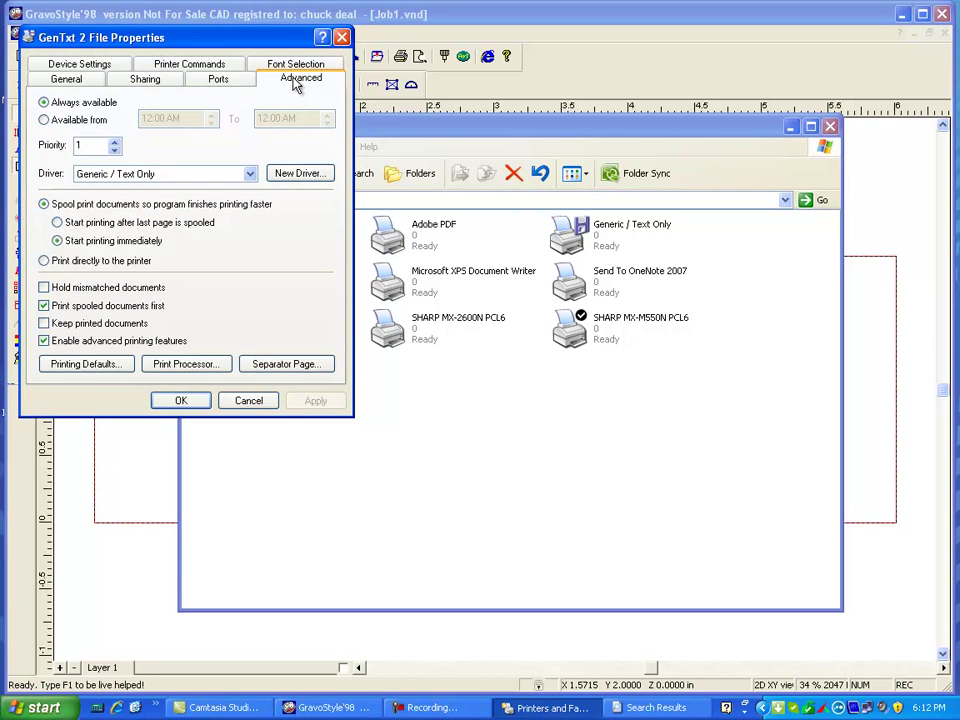
click(290, 64)
click(218, 64)
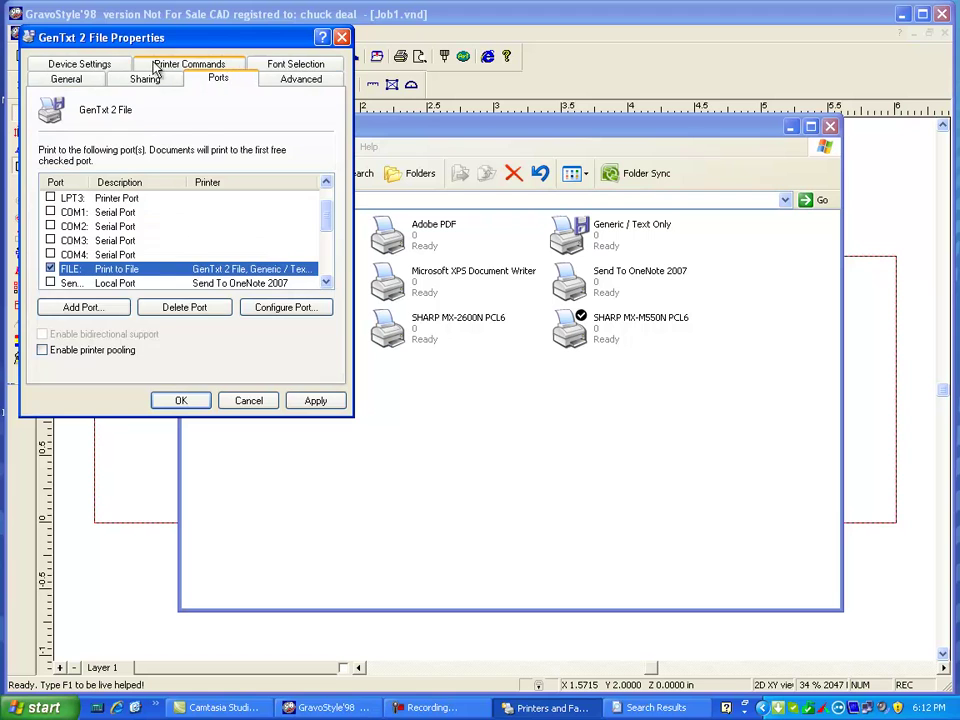
click(98, 64)
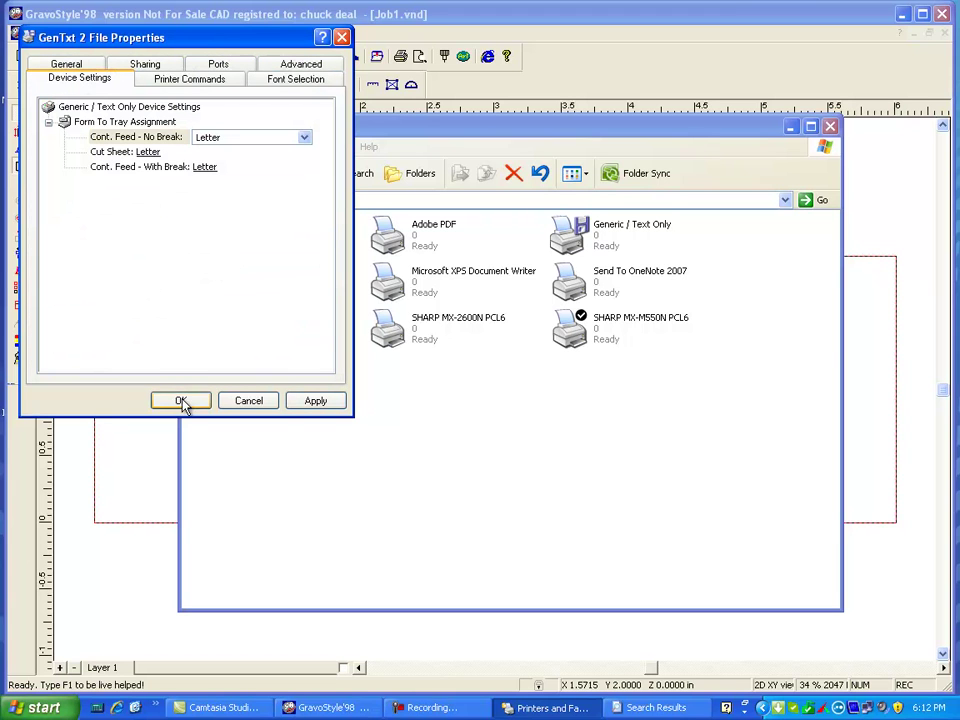
click(597, 458)
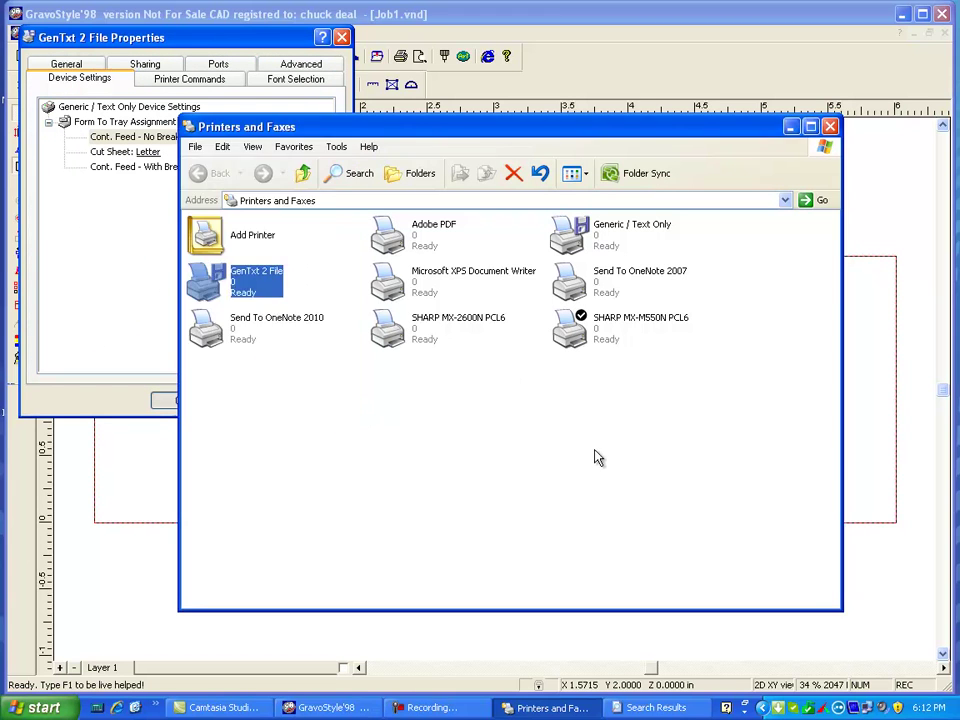
click(597, 458)
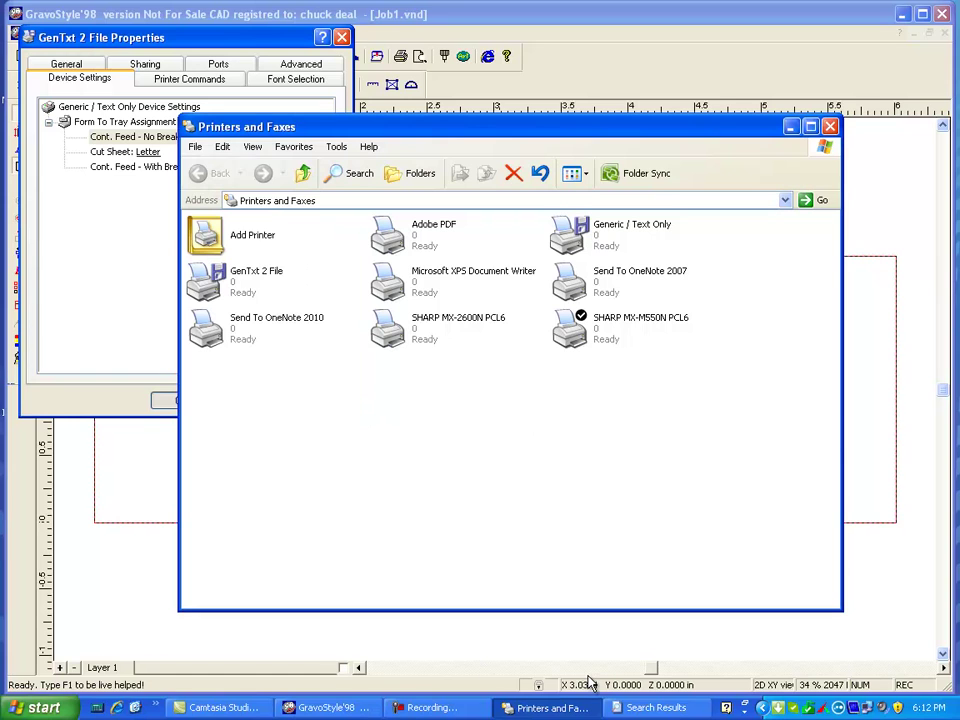